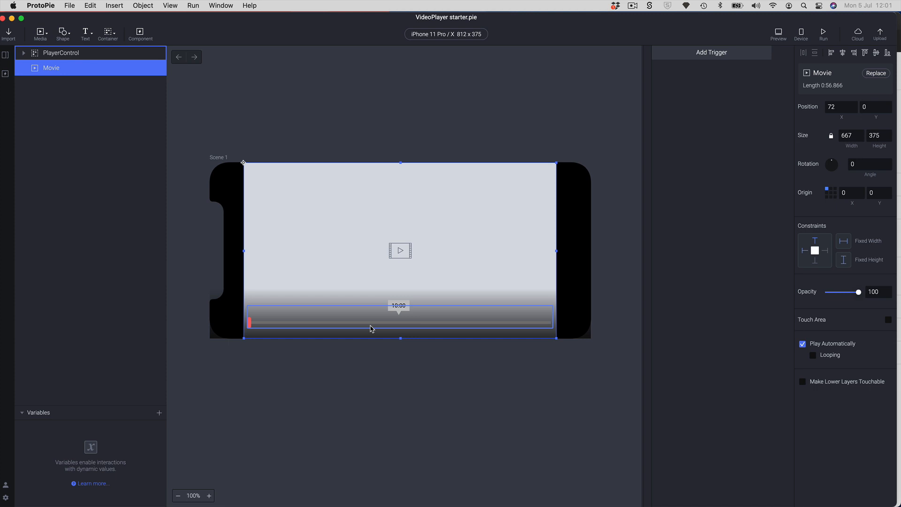
Add a Start trigger to the scene and give it an Opacity response.
{"action": "left_click", "coordinate": [364, 362]}
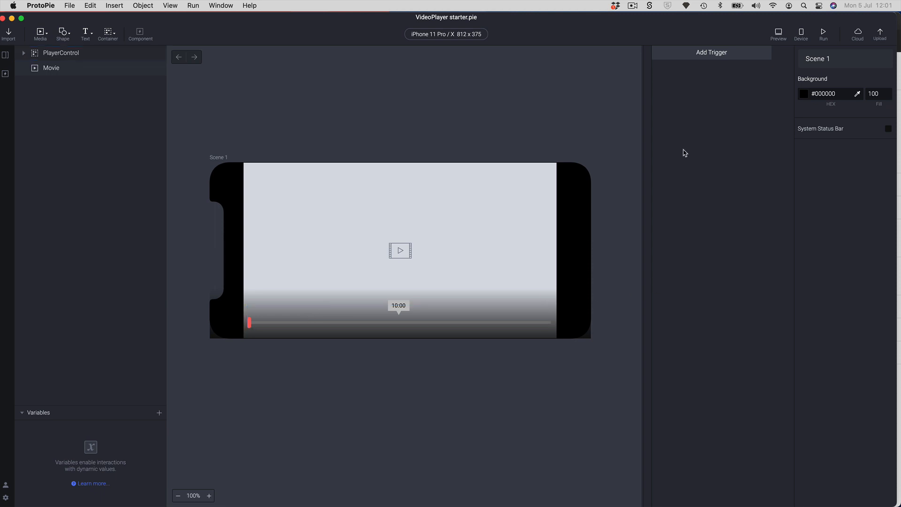
{"action": "left_click", "coordinate": [681, 58]}
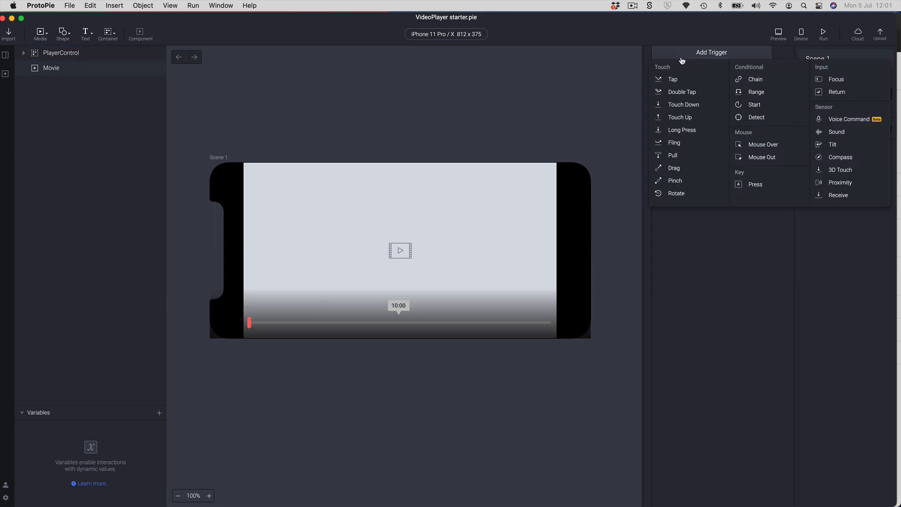
{"action": "left_click", "coordinate": [753, 105]}
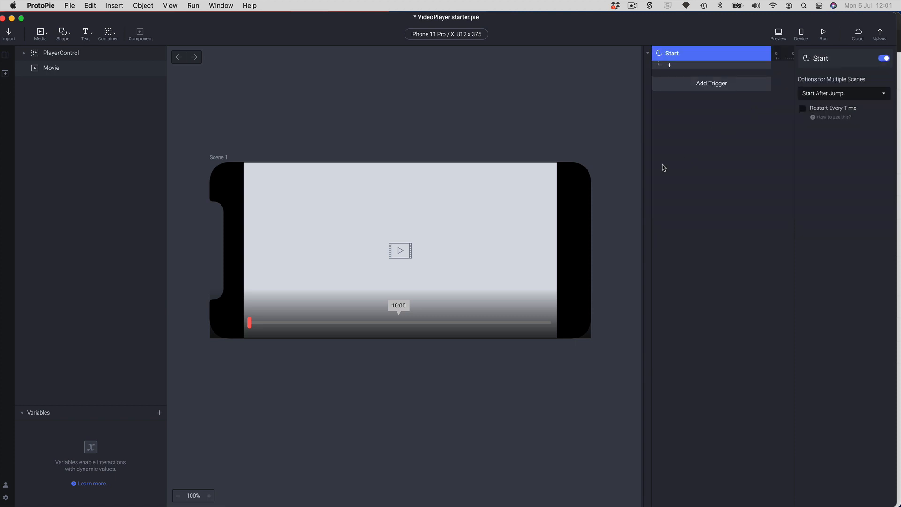
{"action": "left_click", "coordinate": [679, 67]}
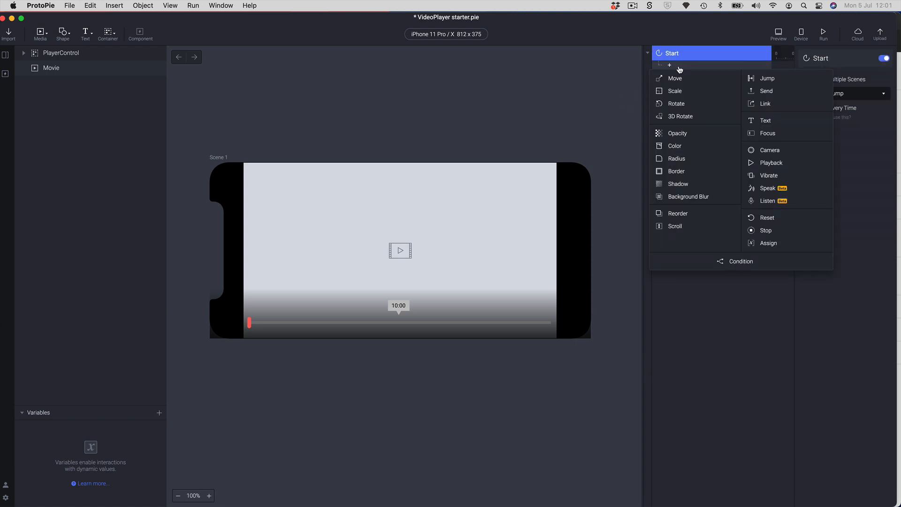
{"action": "left_click", "coordinate": [680, 134]}
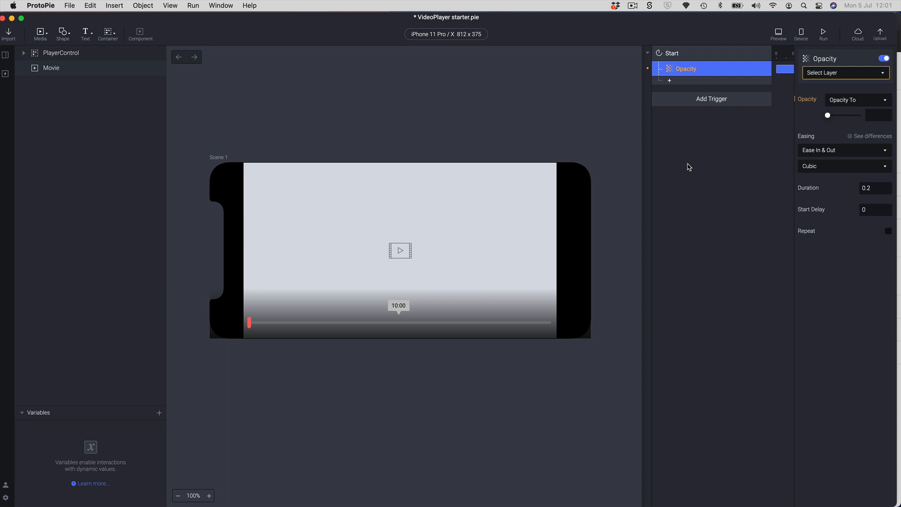
Make the Opacity response fade the PlayerControl layer to 0 with a start delay of 3.
{"action": "left_click", "coordinate": [825, 75]}
{"action": "left_click", "coordinate": [828, 108]}
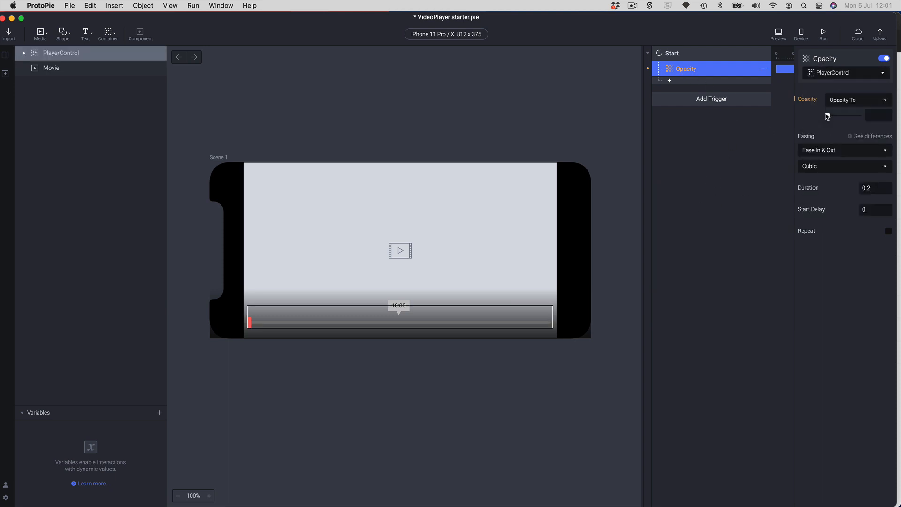
{"action": "left_click_drag", "start_coordinate": [827, 115], "coordinate": [803, 120]}
{"action": "left_click", "coordinate": [870, 210]}
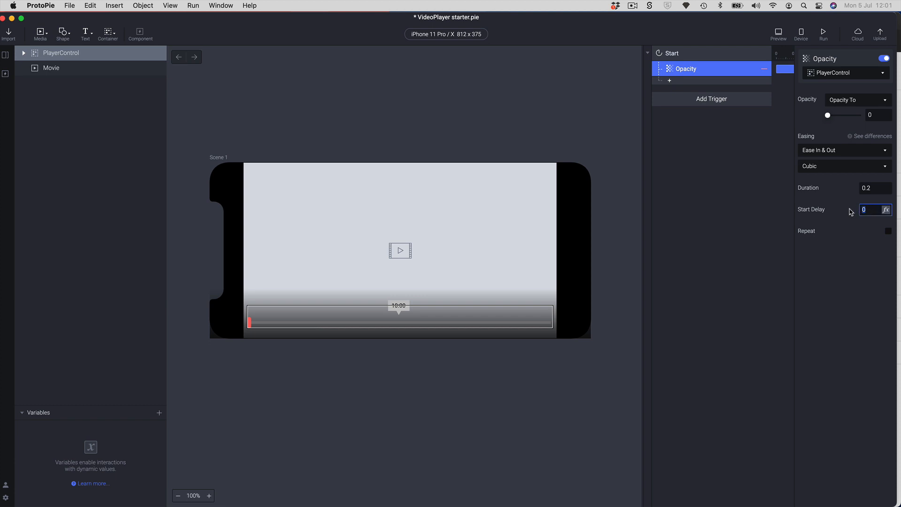
{"action": "type", "text": "3"}
{"action": "key", "text": "Return"}
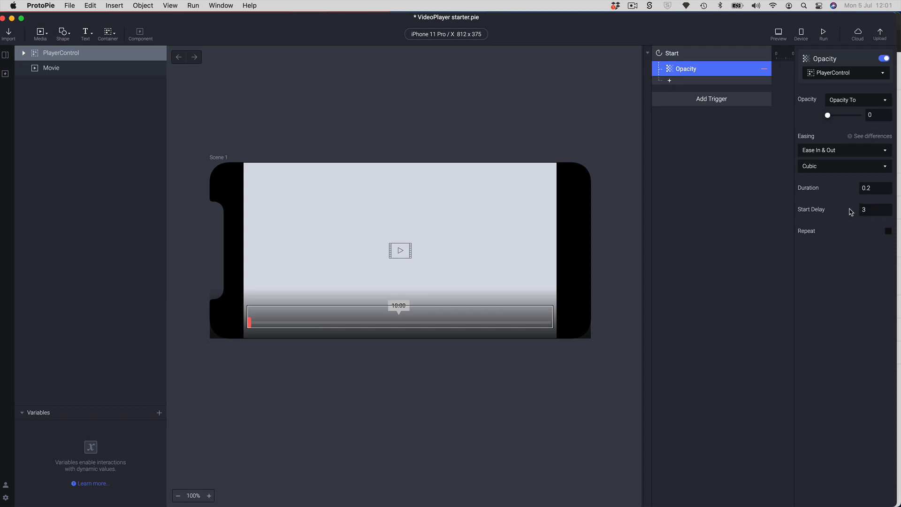
Preview the prototype, restart it to check the PlayerControl fade-out, and close the preview.
{"action": "left_click", "coordinate": [778, 34]}
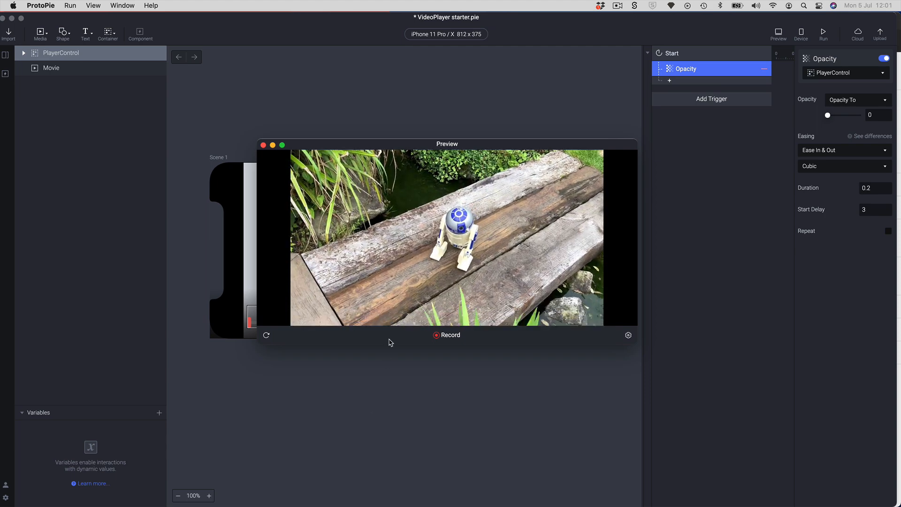
{"action": "left_click", "coordinate": [266, 334]}
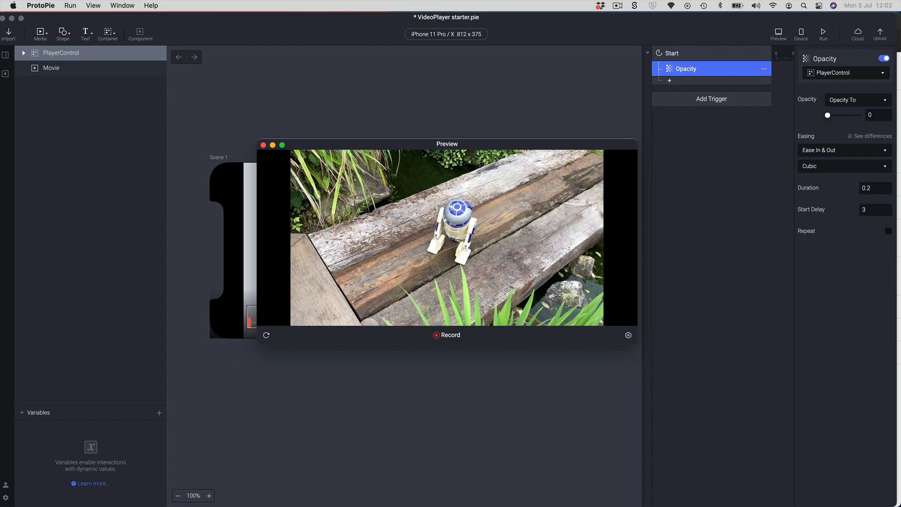
{"action": "left_click", "coordinate": [263, 145]}
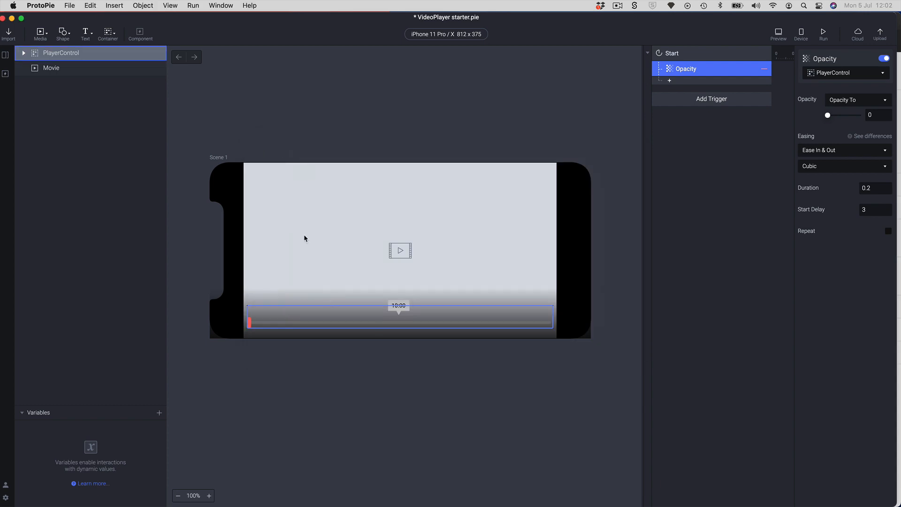
Set the duration of the PlayerControl opacity response to 1 and preview the fade again.
{"action": "left_click", "coordinate": [57, 54]}
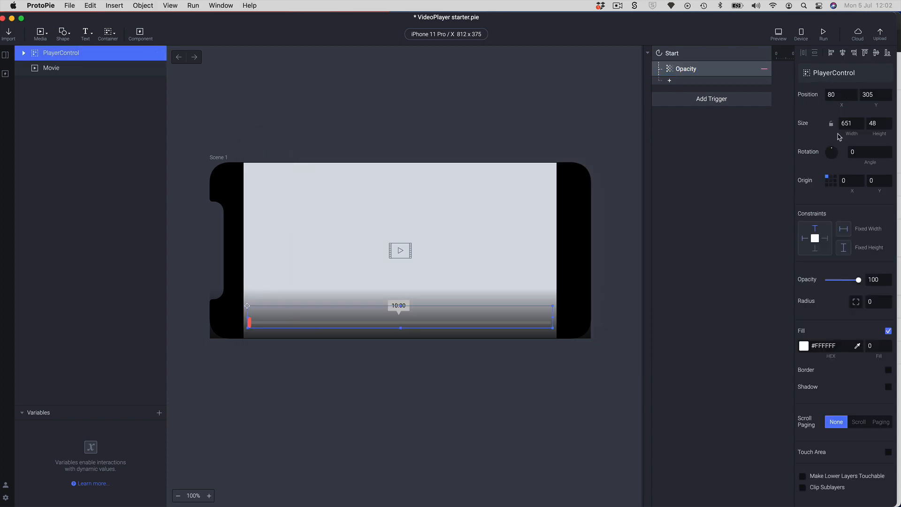
{"action": "left_click", "coordinate": [679, 64]}
{"action": "left_click_drag", "start_coordinate": [875, 188], "coordinate": [824, 187]}
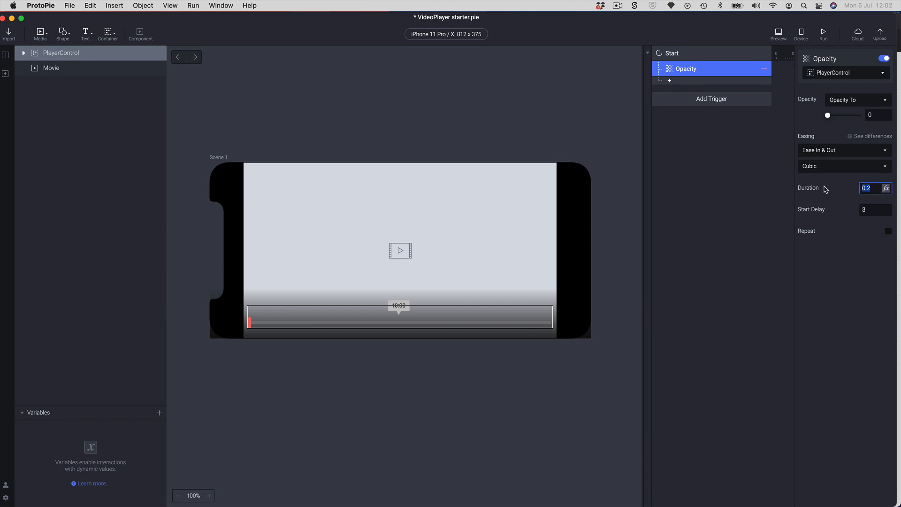
{"action": "type", "text": "1"}
{"action": "key", "text": "Return"}
{"action": "left_click", "coordinate": [778, 35]}
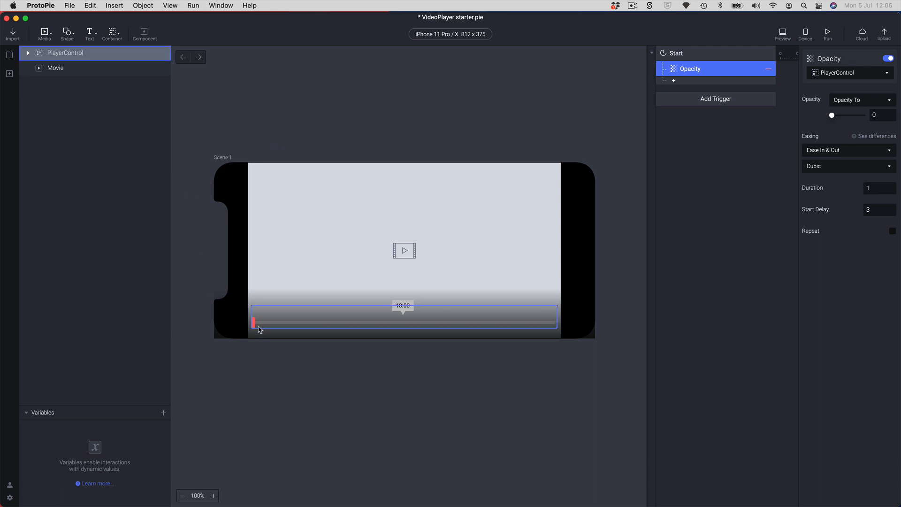
Add a Drag trigger and assign it to the playhead layer inside the timeline container.
{"action": "left_click", "coordinate": [693, 103]}
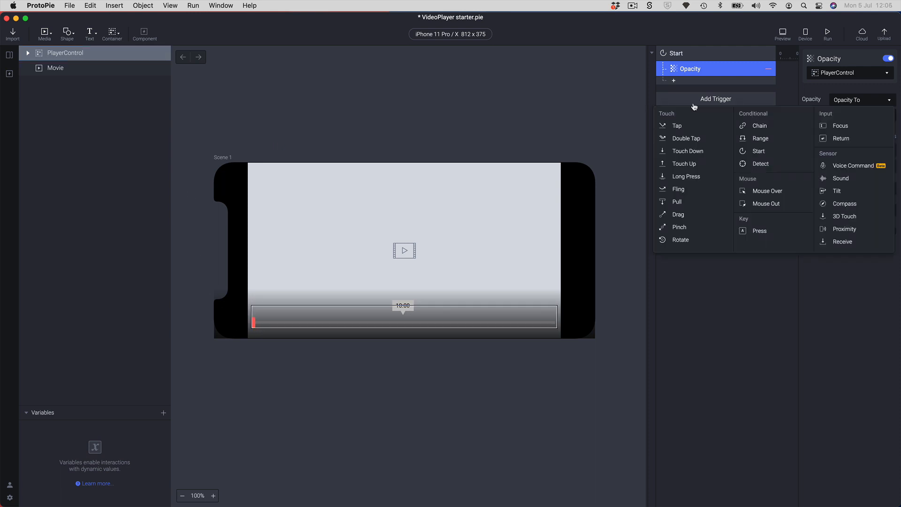
{"action": "left_click", "coordinate": [679, 214]}
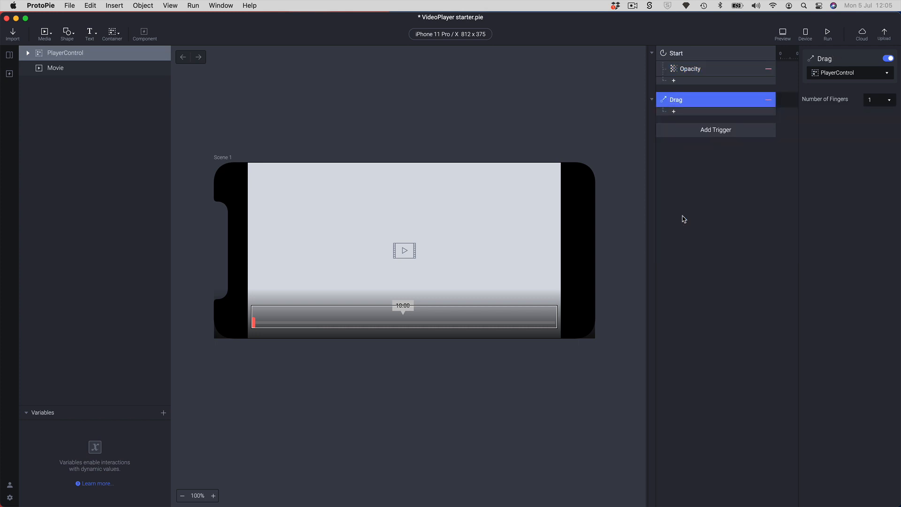
{"action": "left_click", "coordinate": [28, 53]}
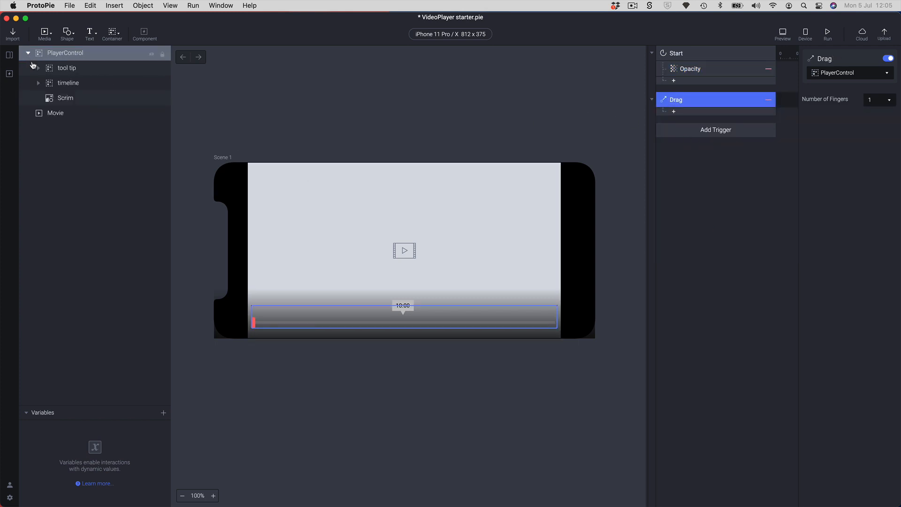
{"action": "left_click", "coordinate": [38, 68]}
{"action": "left_click", "coordinate": [38, 68]}
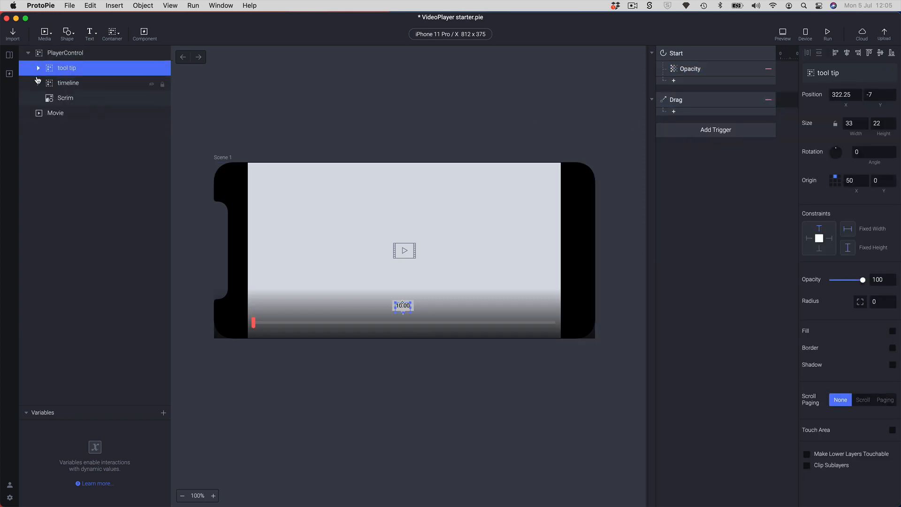
{"action": "left_click", "coordinate": [38, 83]}
{"action": "left_click", "coordinate": [58, 100]}
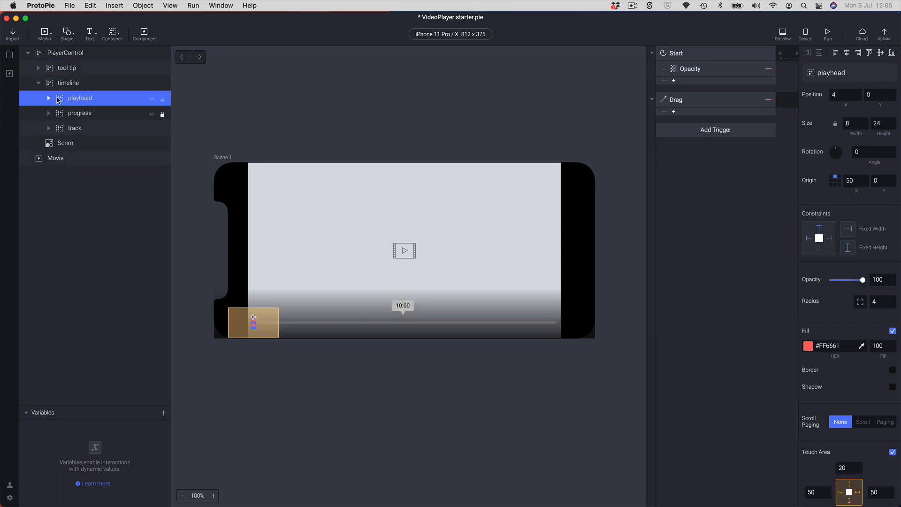
{"action": "left_click", "coordinate": [714, 102]}
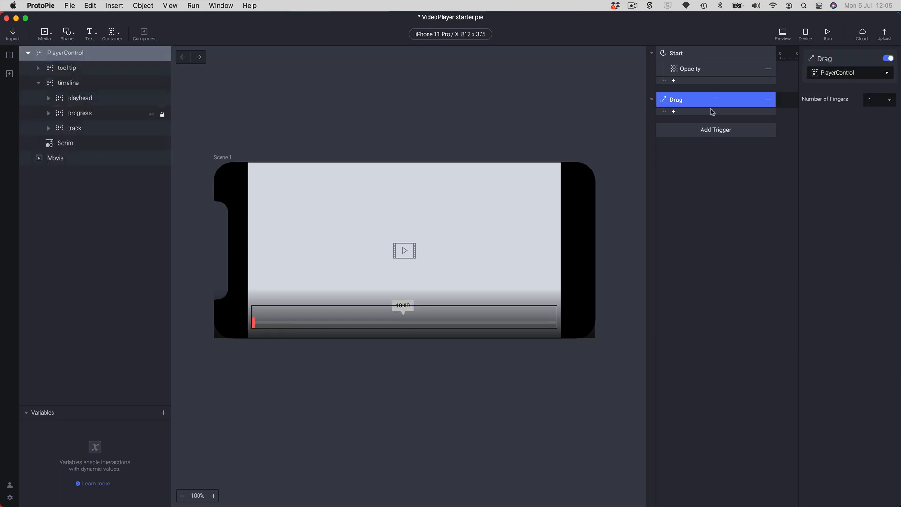
{"action": "left_click", "coordinate": [831, 75]}
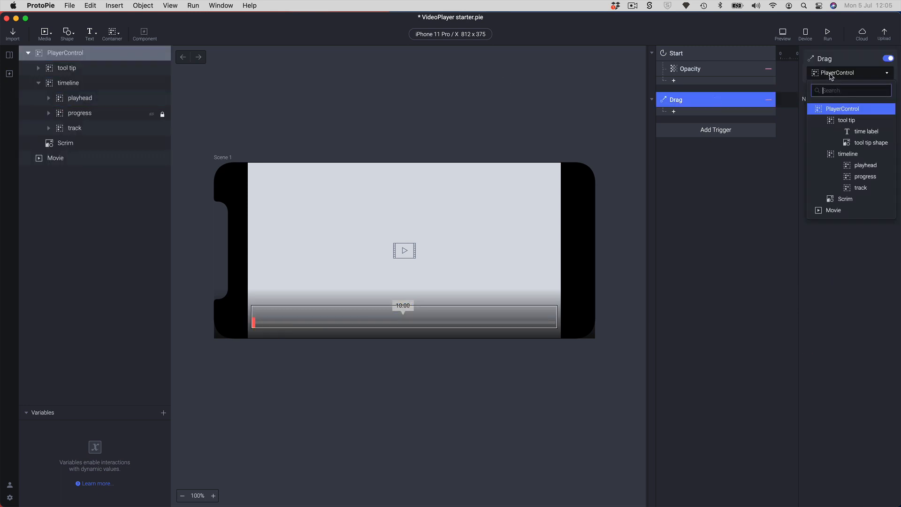
{"action": "left_click", "coordinate": [862, 167]}
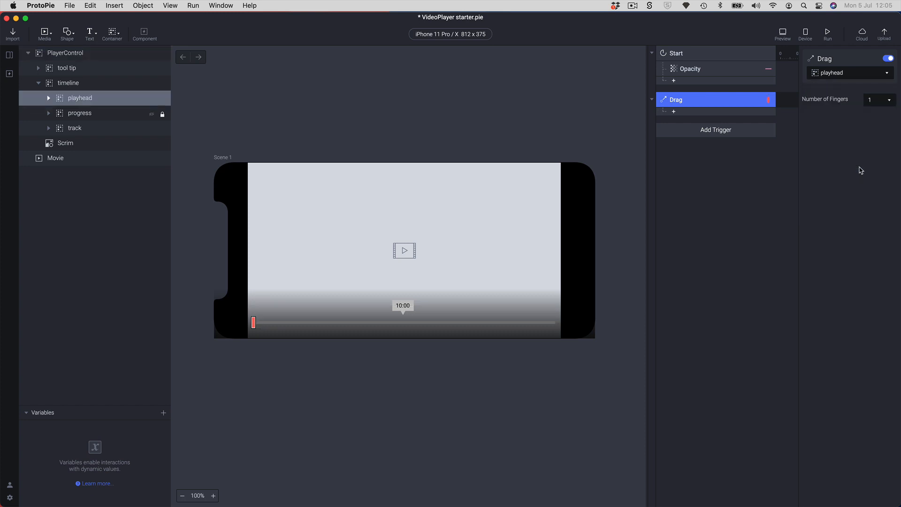
Add a Move response for the playhead under the Drag trigger, with horizontal direction and Limit to Container.
{"action": "left_click", "coordinate": [680, 112]}
{"action": "left_click", "coordinate": [680, 123]}
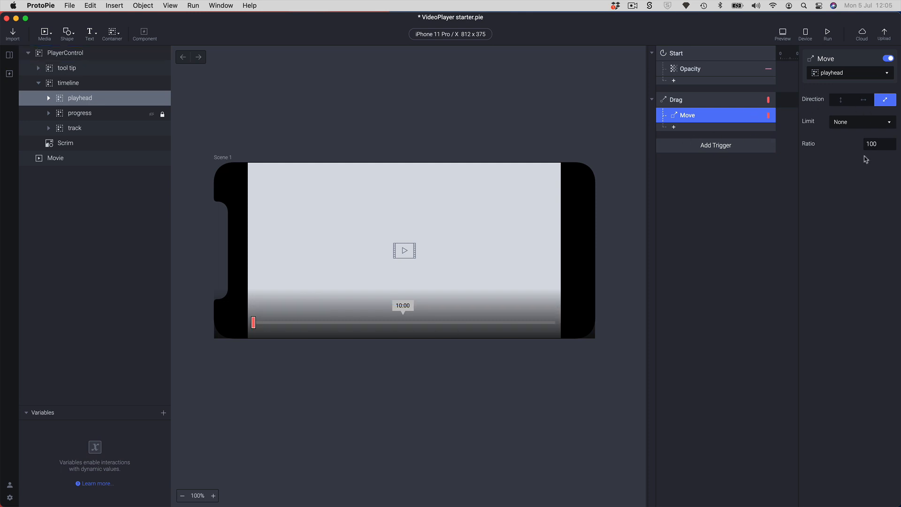
{"action": "left_click", "coordinate": [862, 100]}
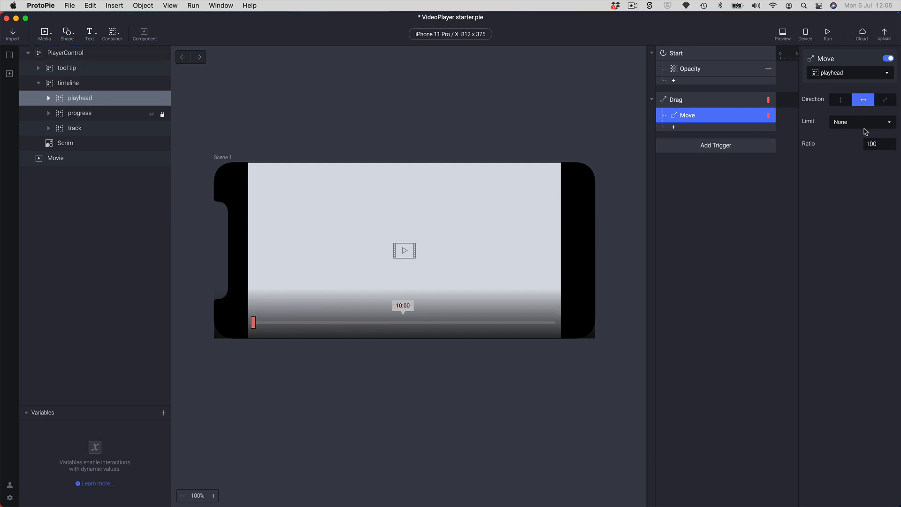
{"action": "left_click", "coordinate": [856, 125]}
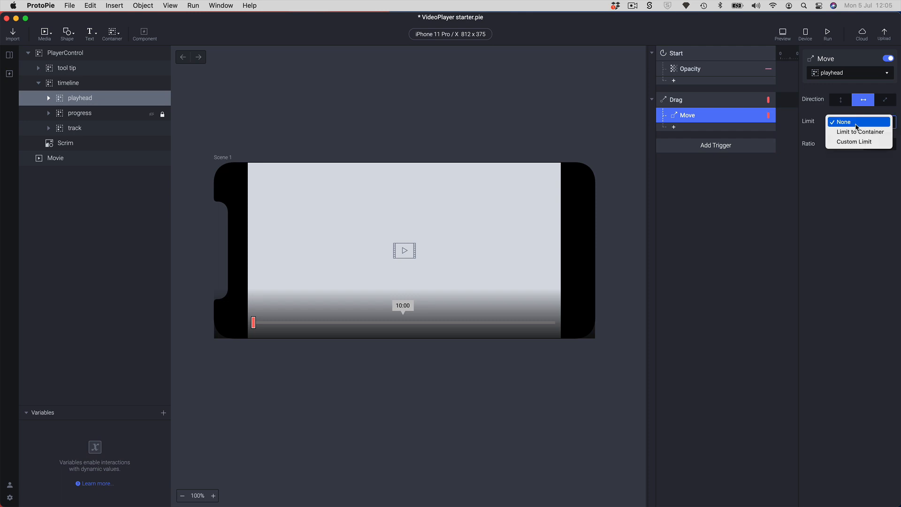
{"action": "left_click", "coordinate": [859, 132]}
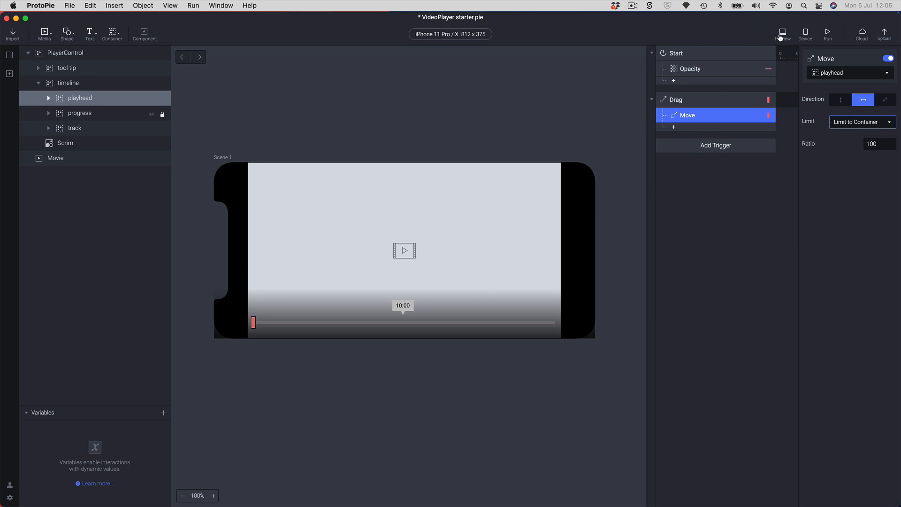
Preview the prototype, restart it to test the playhead dragging, and close the preview.
{"action": "left_click", "coordinate": [783, 33]}
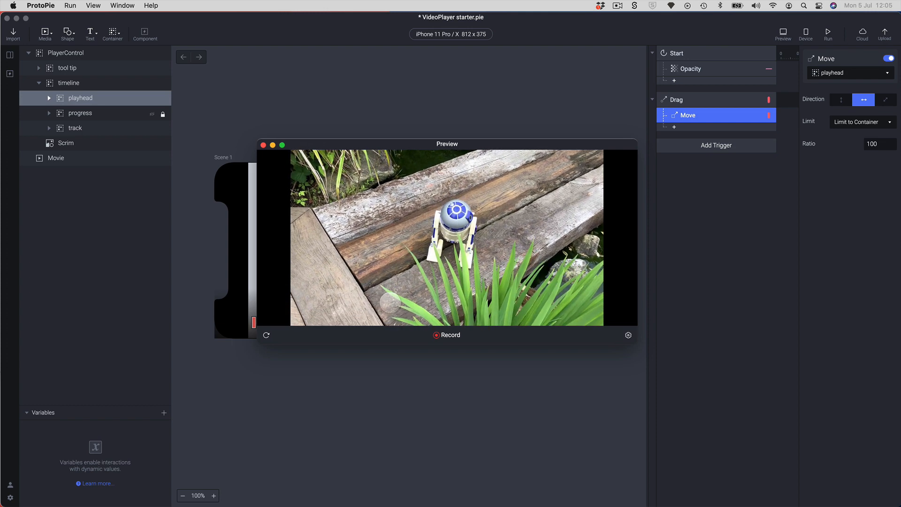
{"action": "left_click", "coordinate": [266, 335]}
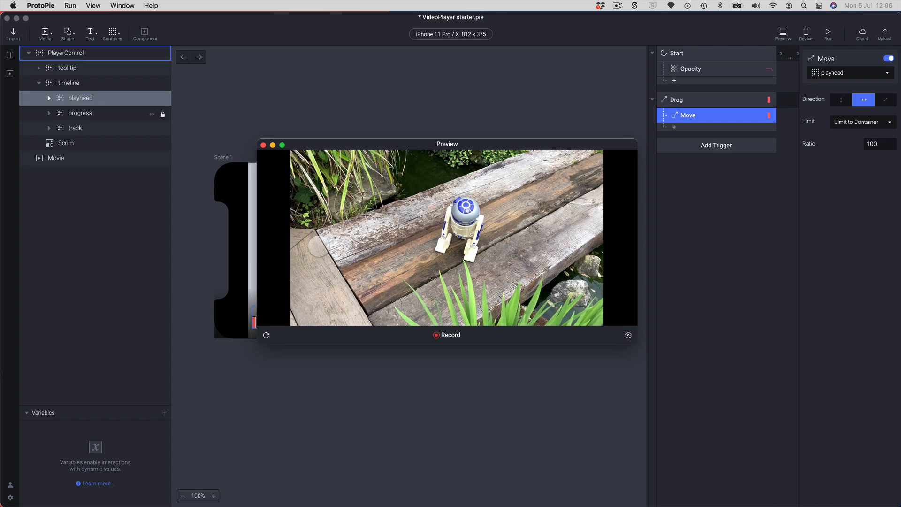
{"action": "left_click", "coordinate": [263, 146]}
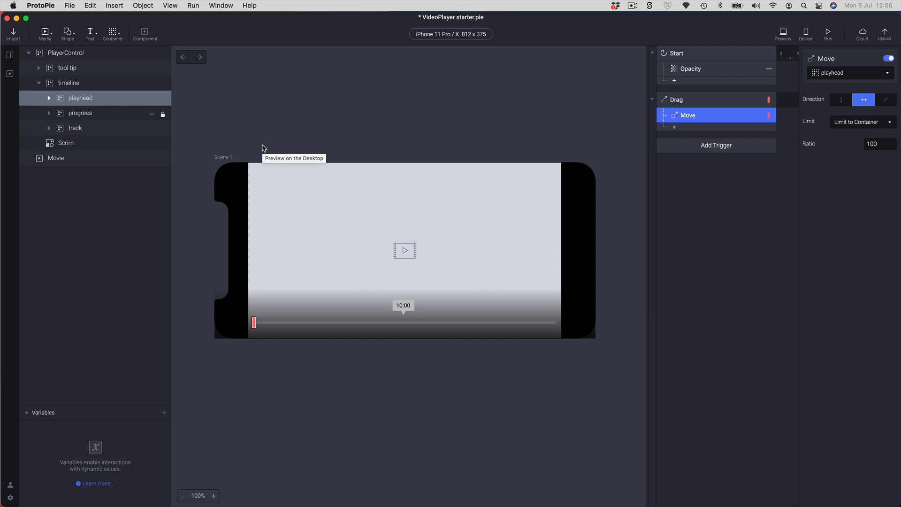
Add a Tap trigger on the Movie layer and give it an Opacity response.
{"action": "left_click", "coordinate": [725, 146]}
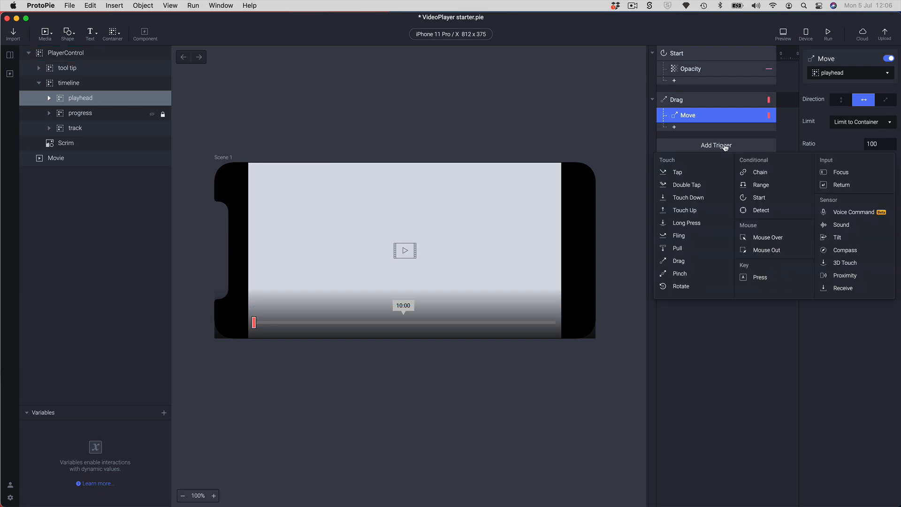
{"action": "left_click", "coordinate": [681, 177]}
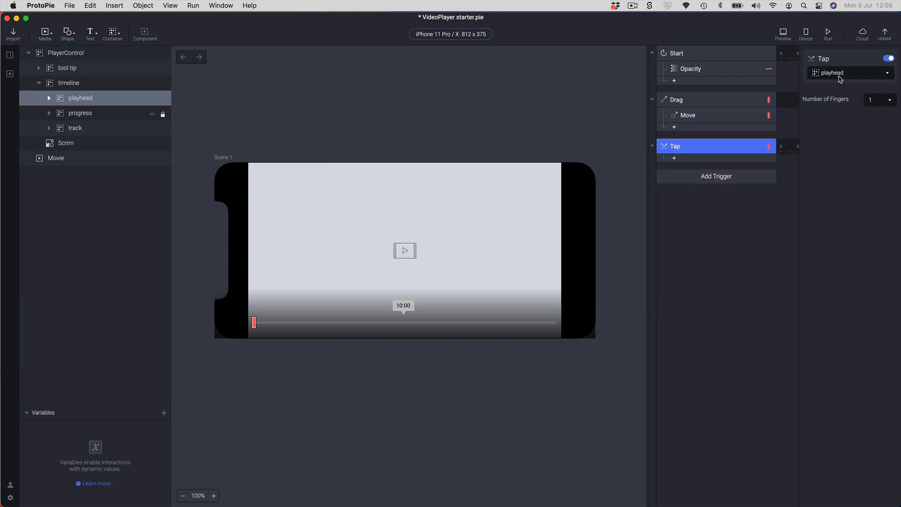
{"action": "left_click", "coordinate": [823, 76]}
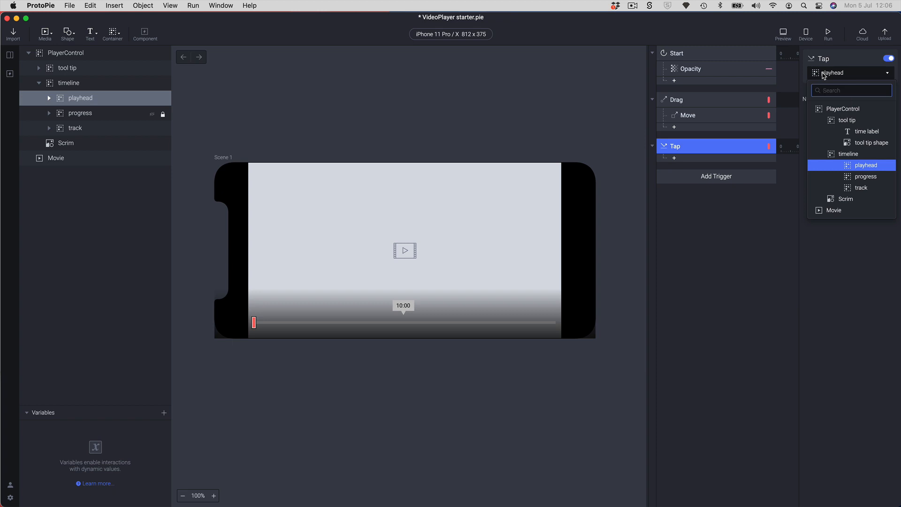
{"action": "left_click", "coordinate": [848, 212]}
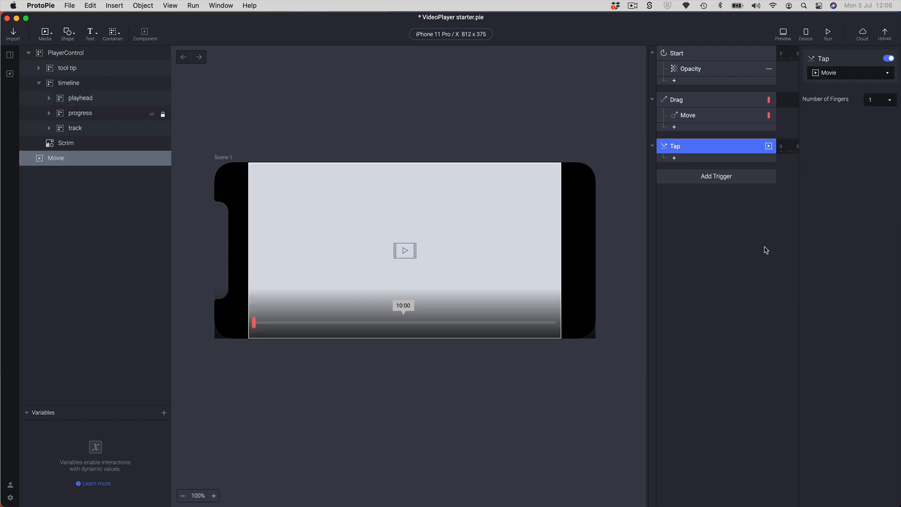
{"action": "left_click", "coordinate": [691, 162]}
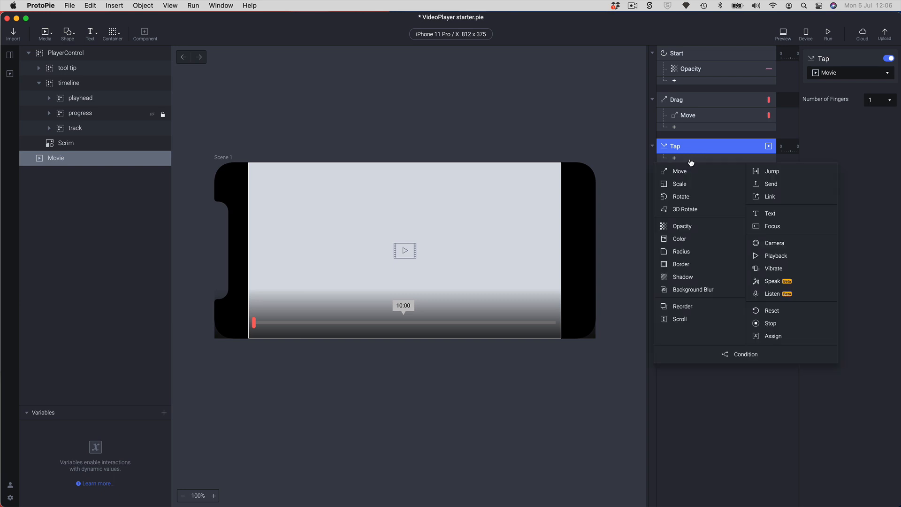
{"action": "left_click", "coordinate": [698, 228]}
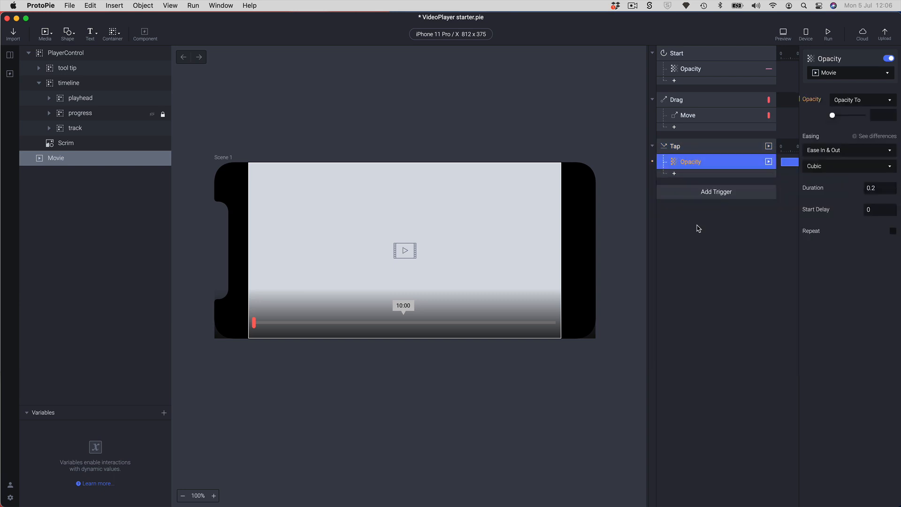
Target the Tap trigger's Opacity response at PlayerControl, with opacity 100 and a duration of 0.5.
{"action": "left_click", "coordinate": [821, 75]}
{"action": "left_click", "coordinate": [849, 115]}
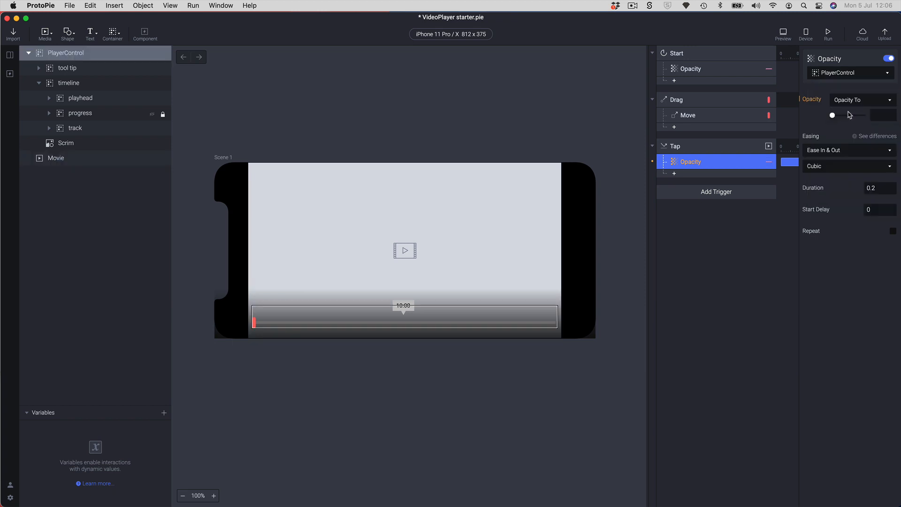
{"action": "left_click_drag", "start_coordinate": [831, 115], "coordinate": [874, 123]}
{"action": "left_click", "coordinate": [880, 189]}
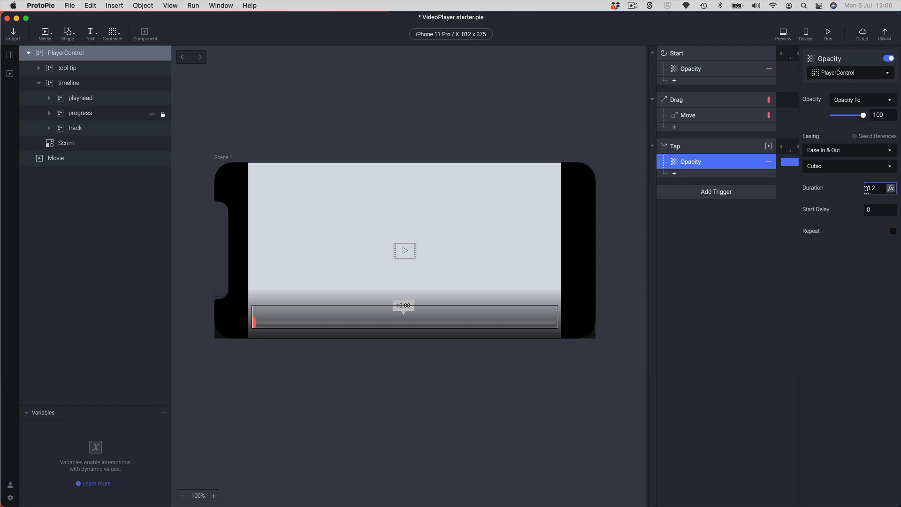
{"action": "key", "text": "BackSpace"}
{"action": "type", "text": "5"}
{"action": "key", "text": "Return"}
Preview the prototype, test dragging the playhead back and forth along the timeline, and close the preview.
{"action": "left_click", "coordinate": [784, 38]}
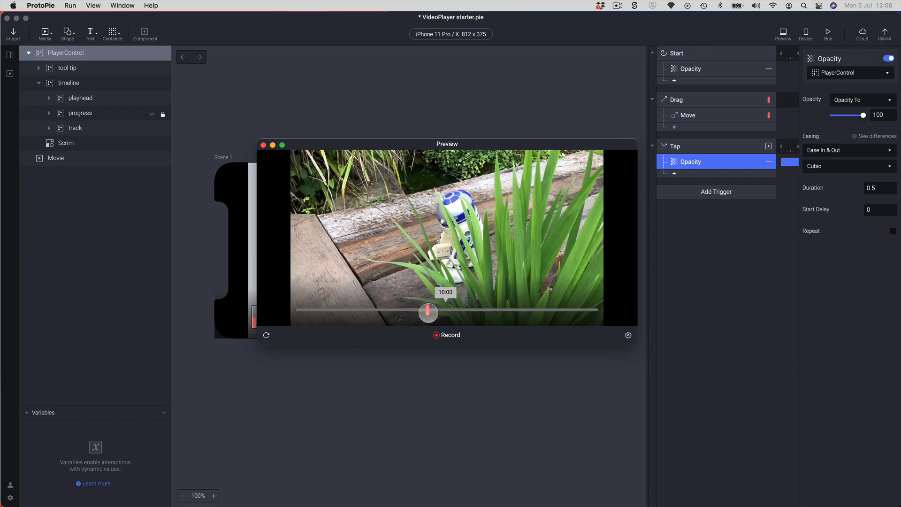
{"action": "left_click_drag", "start_coordinate": [428, 312], "coordinate": [648, 318]}
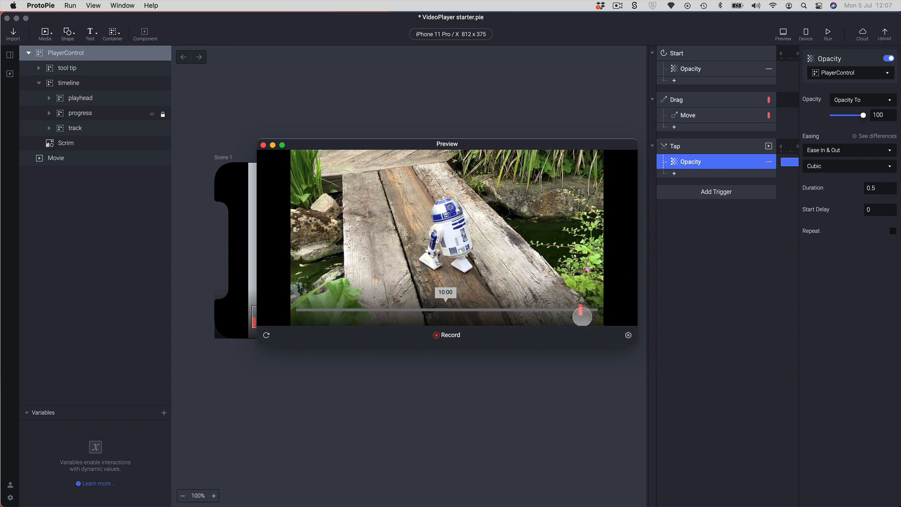
{"action": "left_click_drag", "start_coordinate": [582, 316], "coordinate": [327, 309]}
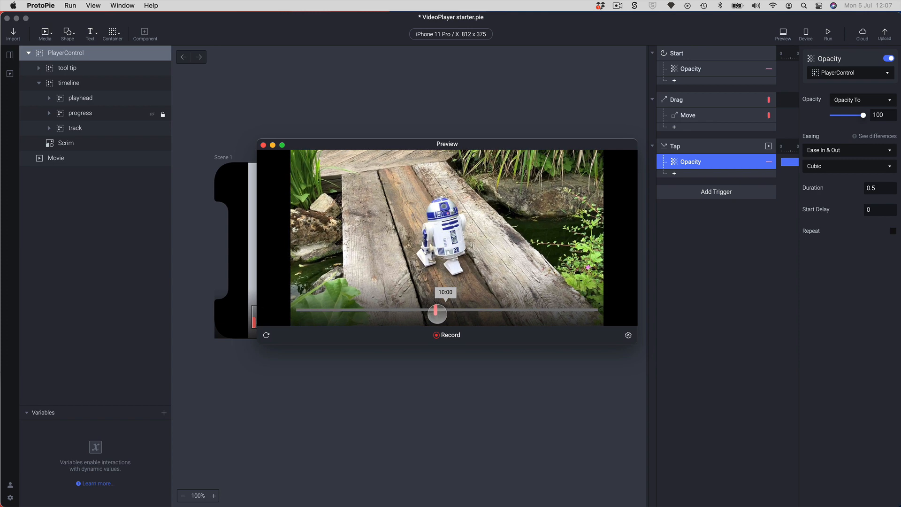
{"action": "left_click", "coordinate": [264, 145]}
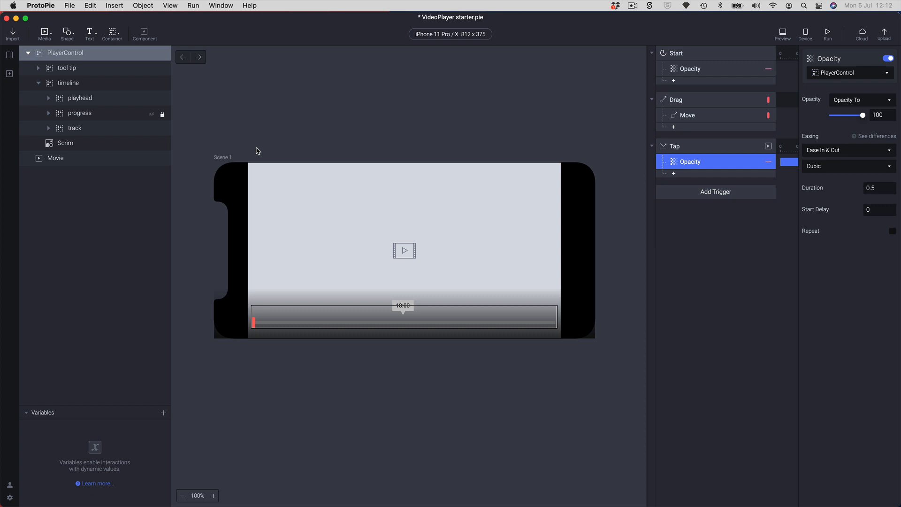
Add a Chain trigger on the Movie layer, based on its Time property.
{"action": "left_click", "coordinate": [701, 195]}
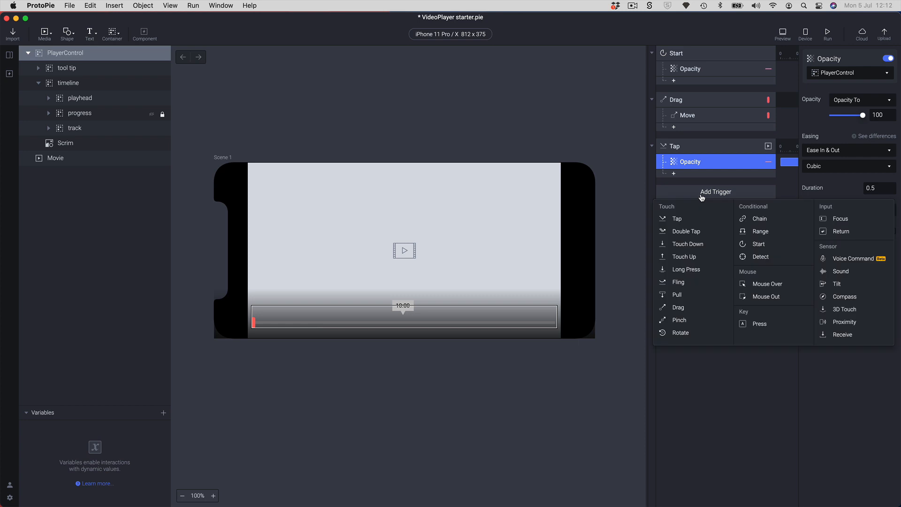
{"action": "left_click", "coordinate": [746, 222]}
{"action": "left_click", "coordinate": [836, 72]}
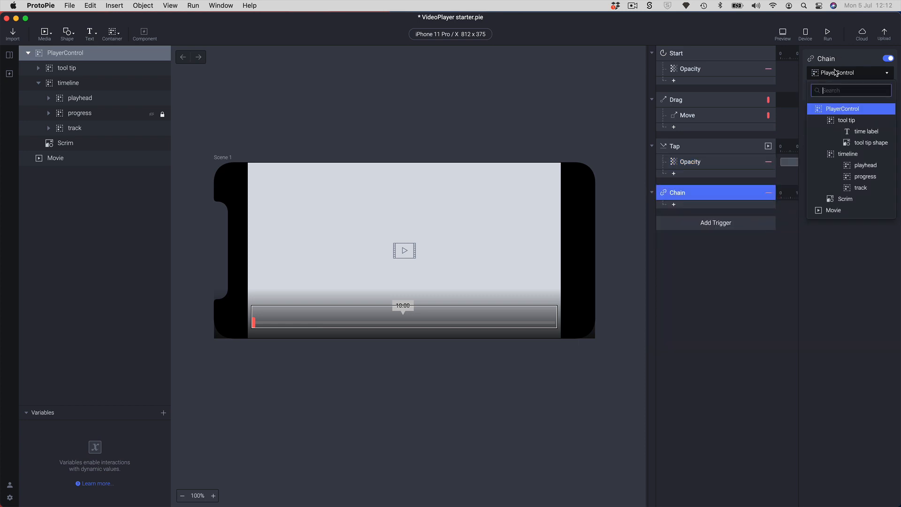
{"action": "left_click", "coordinate": [833, 210]}
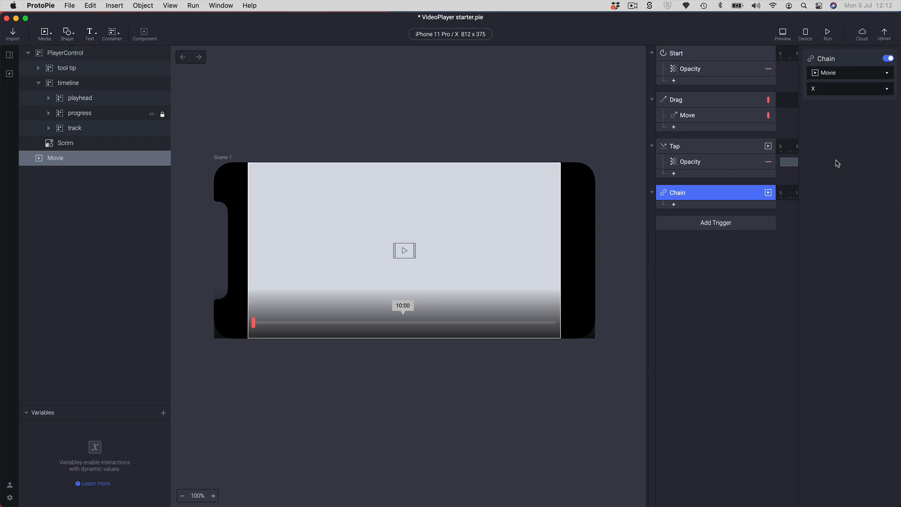
{"action": "left_click", "coordinate": [825, 90]}
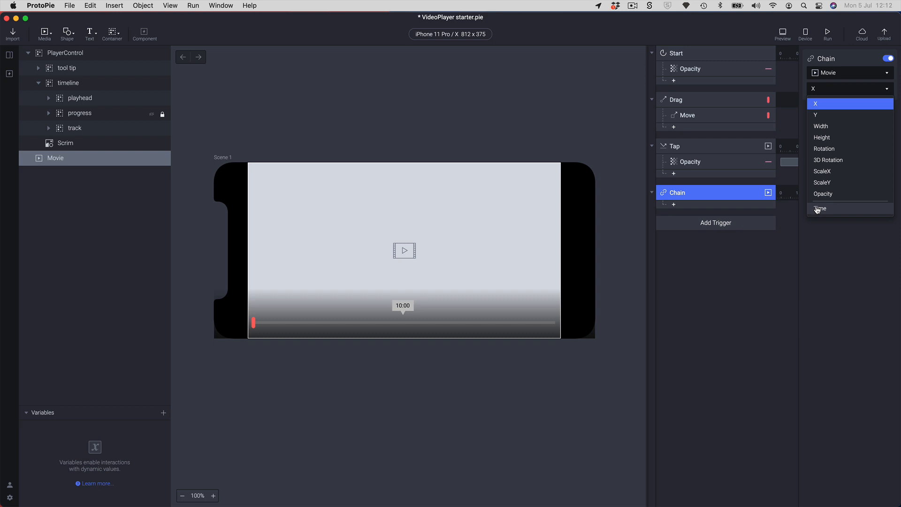
{"action": "left_click", "coordinate": [817, 208]}
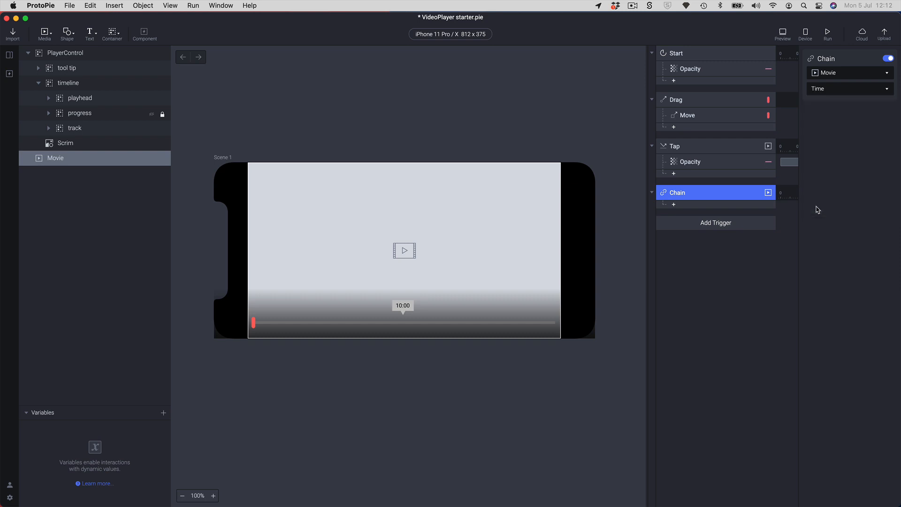
Add a Move response under the Chain trigger and assign it to the playhead layer.
{"action": "left_click", "coordinate": [675, 204]}
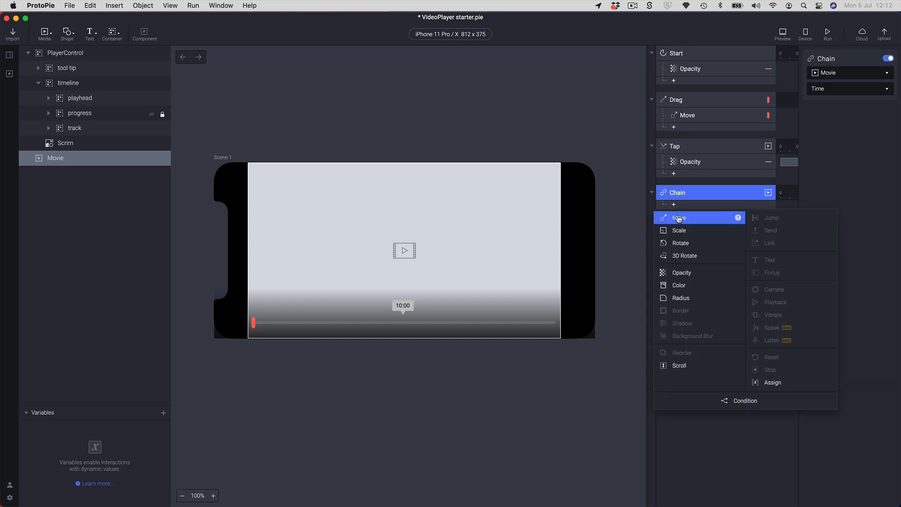
{"action": "left_click", "coordinate": [679, 219]}
{"action": "left_click", "coordinate": [829, 77]}
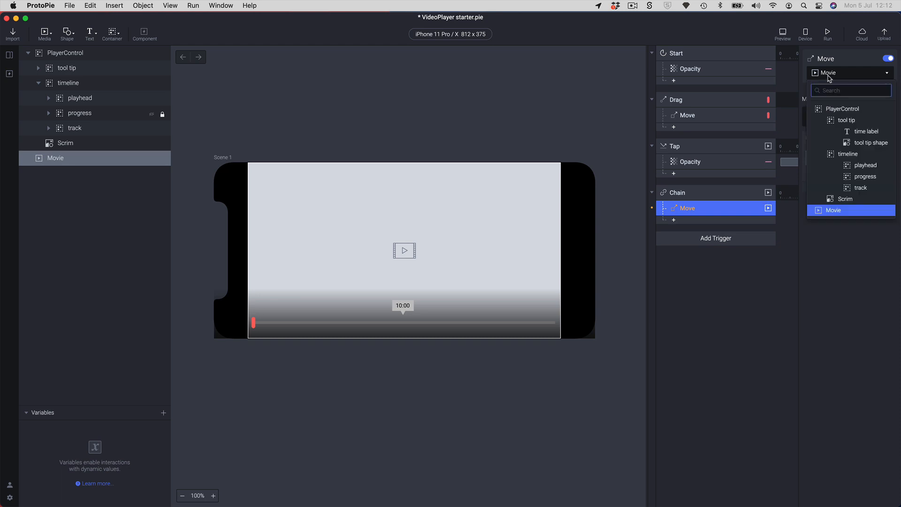
{"action": "left_click", "coordinate": [848, 165]}
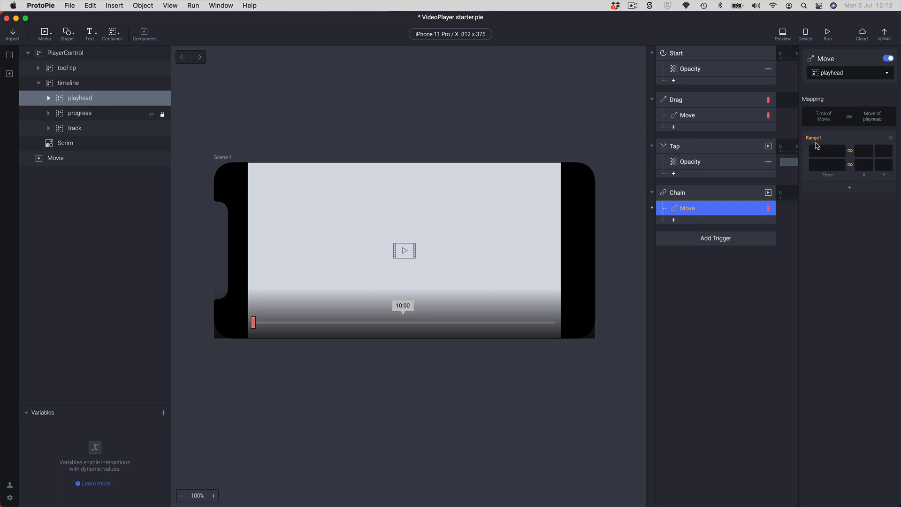
Check the movie's length and map movie time 0 to 57 seconds onto playhead X positions 4 to 643.
{"action": "left_click", "coordinate": [51, 160]}
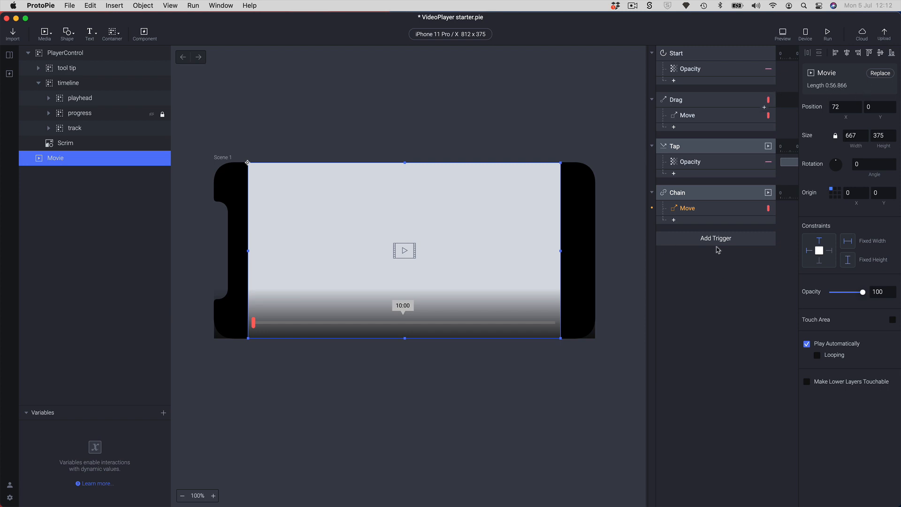
{"action": "left_click", "coordinate": [686, 207]}
{"action": "left_click", "coordinate": [822, 150]}
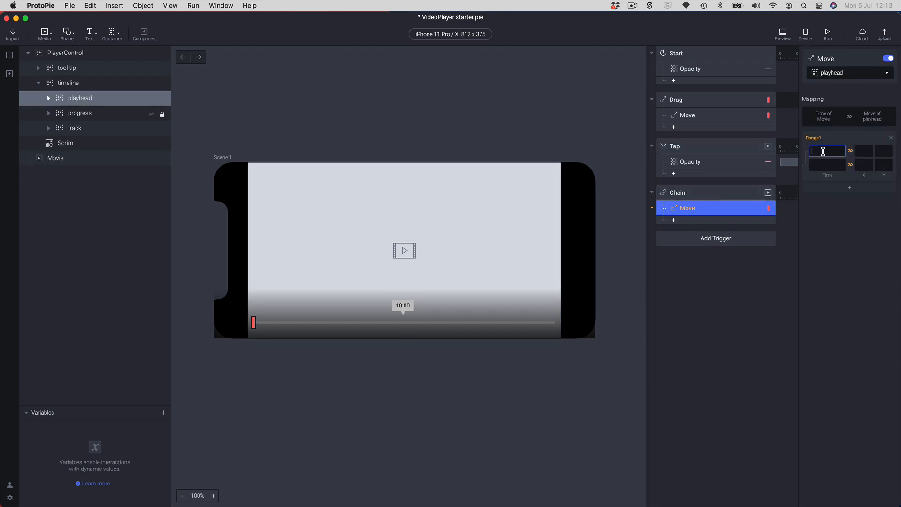
{"action": "type", "text": "0"}
{"action": "left_click", "coordinate": [826, 165]}
{"action": "type", "text": "57"}
{"action": "key", "text": "Return"}
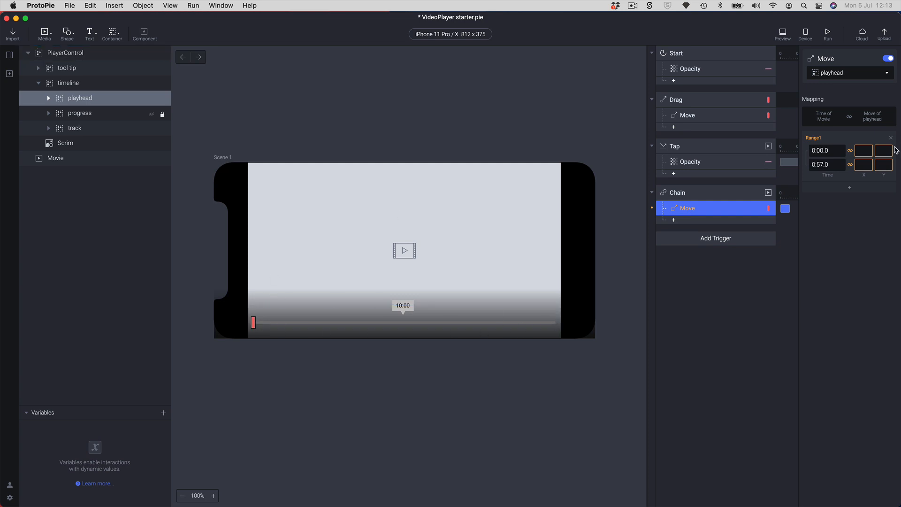
{"action": "left_click", "coordinate": [863, 150]}
{"action": "left_click", "coordinate": [867, 167]}
{"action": "type", "text": "643"}
{"action": "key", "text": "Return"}
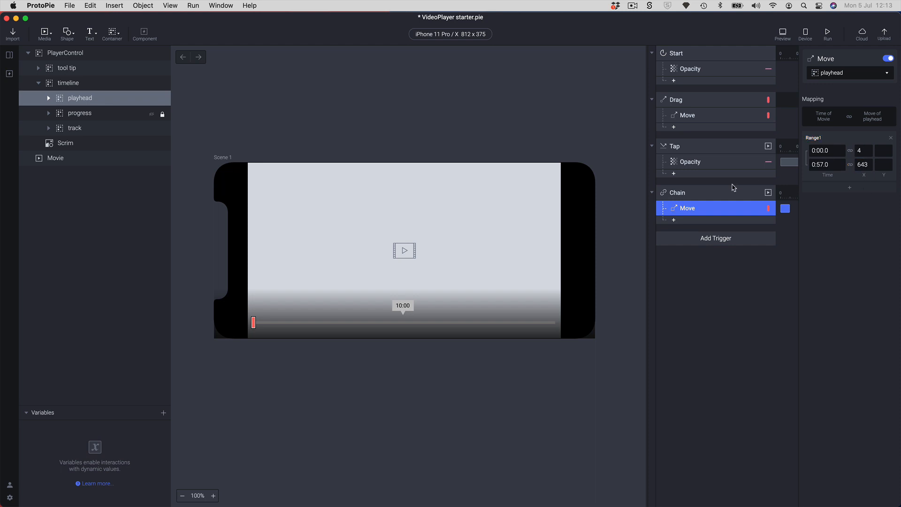
Preview the prototype twice, testing the playhead's movement and tapping the movie to bring back the controls, closing the preview each time.
{"action": "left_click", "coordinate": [783, 32]}
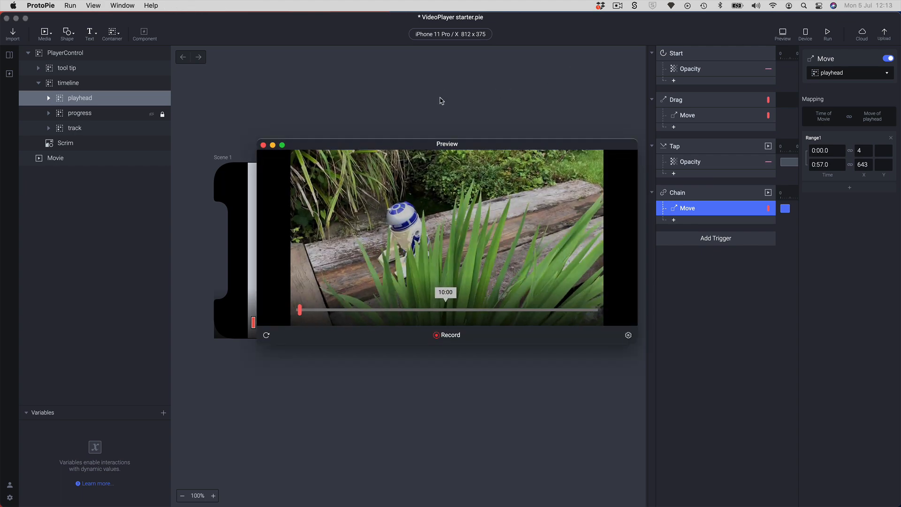
{"action": "left_click_drag", "start_coordinate": [313, 314], "coordinate": [310, 308]}
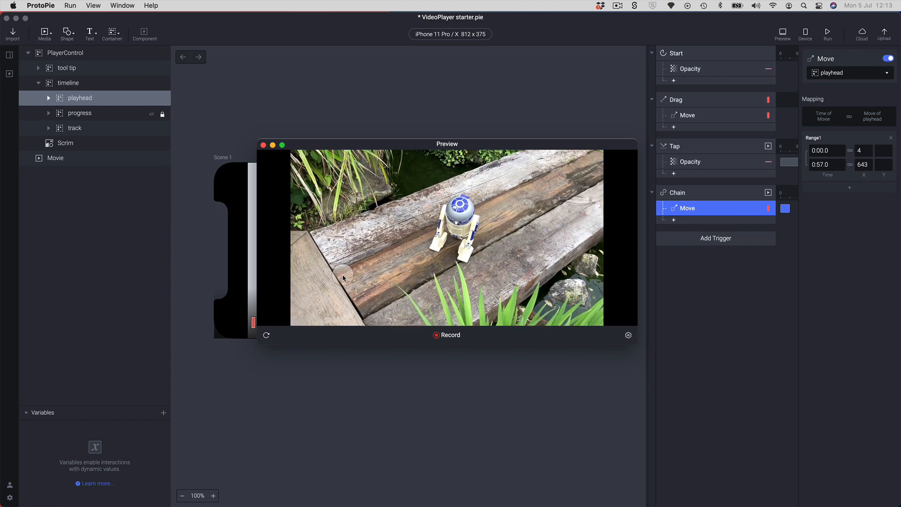
{"action": "left_click", "coordinate": [343, 277]}
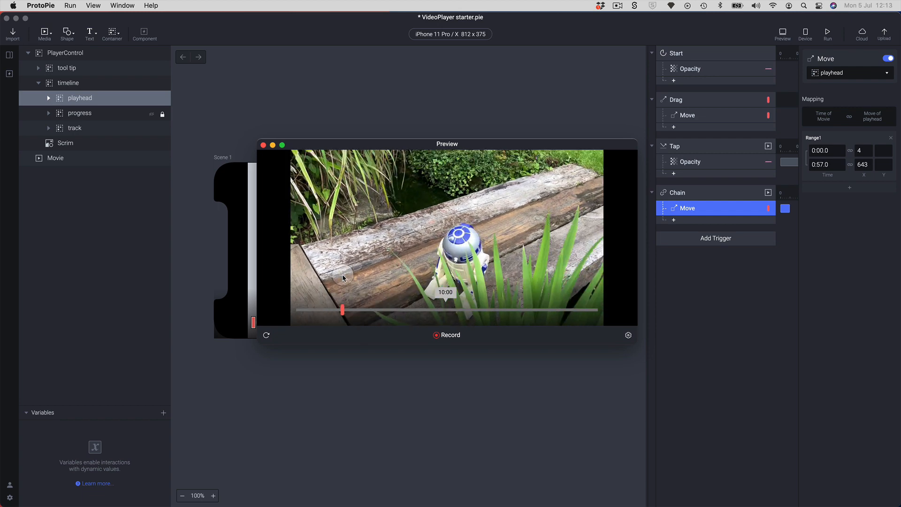
{"action": "left_click", "coordinate": [264, 146]}
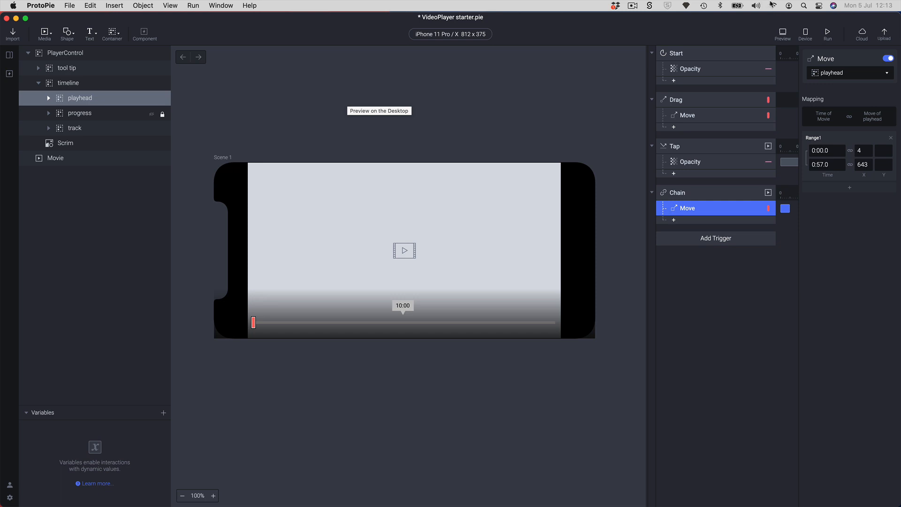
{"action": "left_click", "coordinate": [782, 34]}
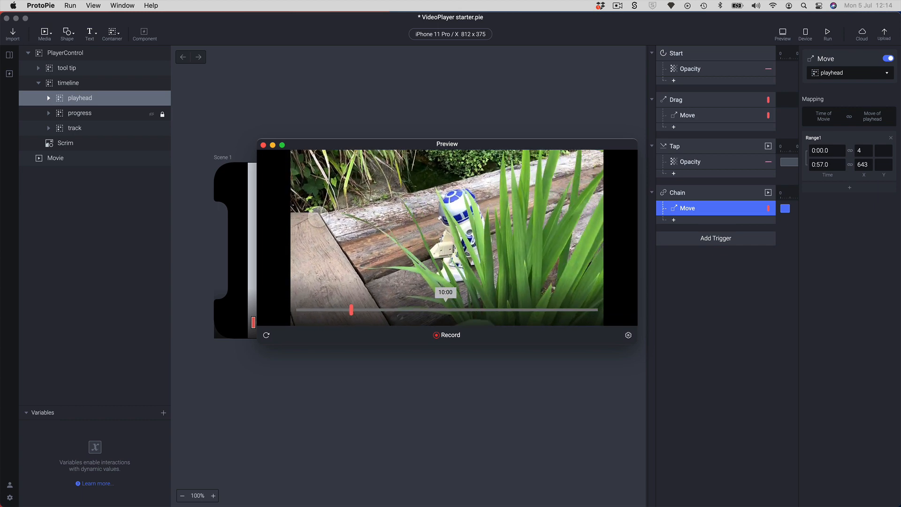
{"action": "left_click", "coordinate": [264, 146]}
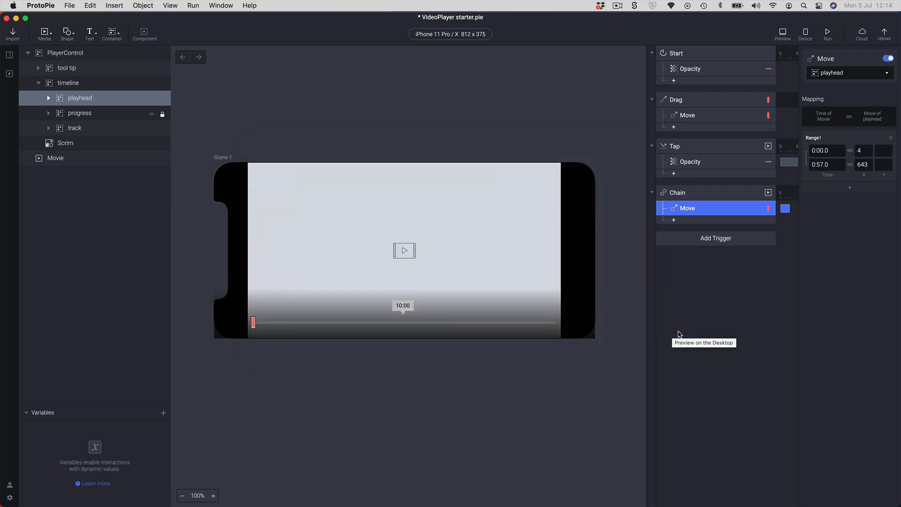
Add a Detect trigger on the playhead's X property and rename it "Follow playhead".
{"action": "left_click", "coordinate": [686, 242]}
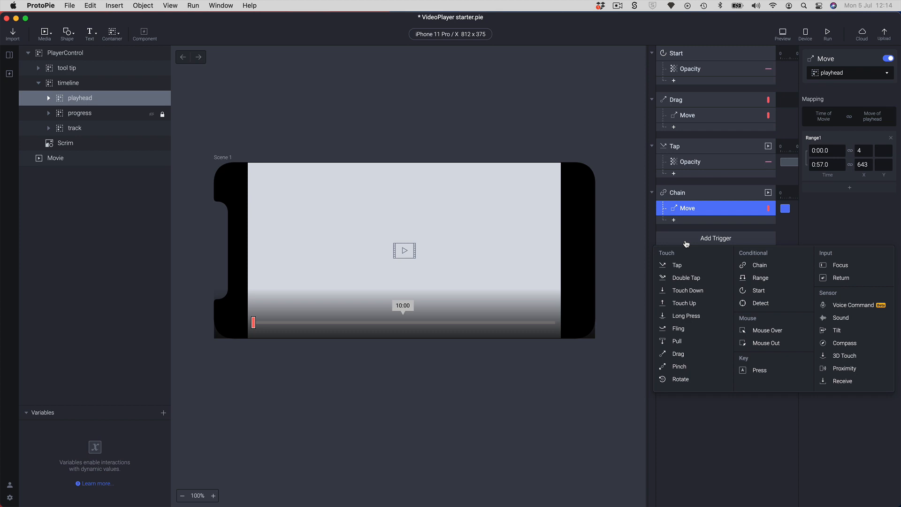
{"action": "left_click", "coordinate": [764, 305]}
{"action": "double_click", "coordinate": [677, 239]}
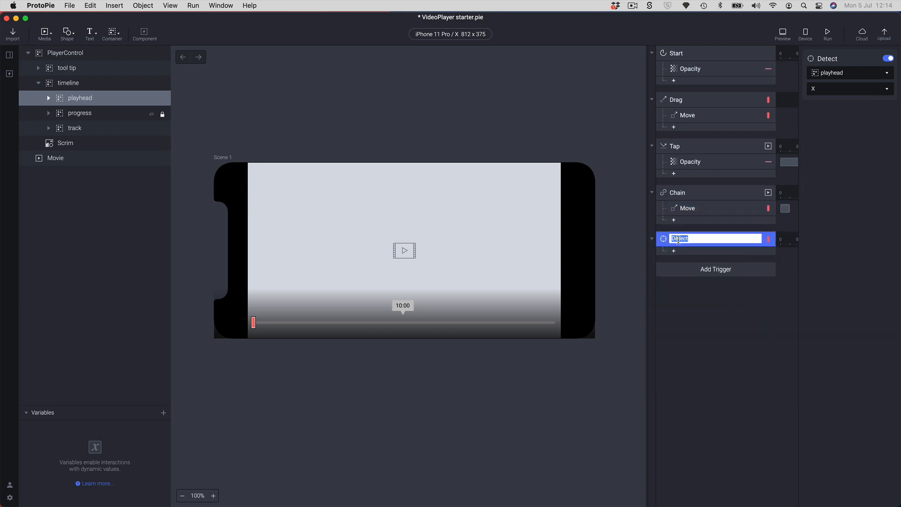
{"action": "type", "text": "Follow playhead"}
{"action": "key", "text": "Return"}
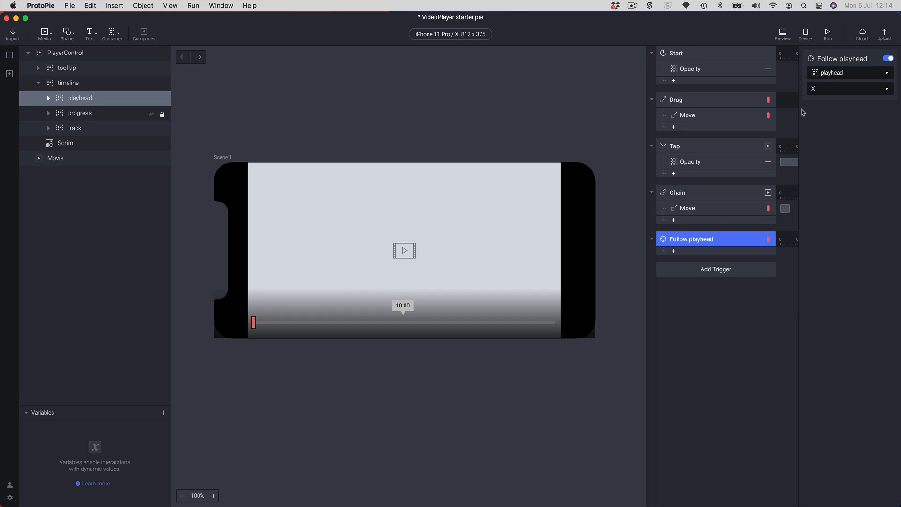
Add a Move response under the Follow playhead trigger and assign it to the tool tip layer.
{"action": "left_click", "coordinate": [677, 251]}
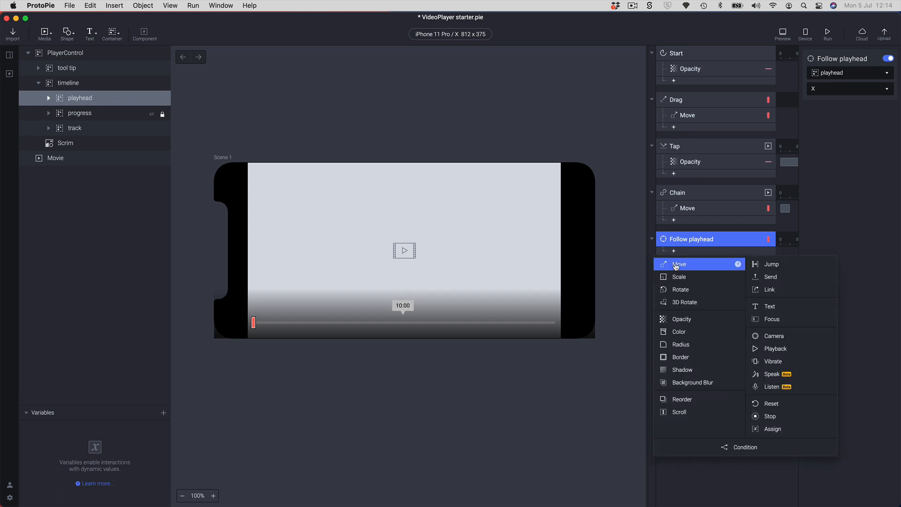
{"action": "left_click", "coordinate": [676, 265]}
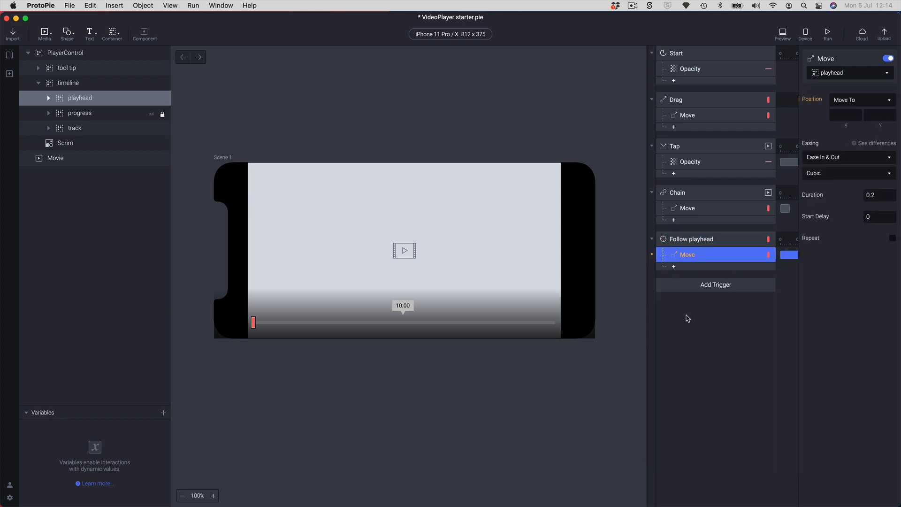
{"action": "left_click", "coordinate": [831, 74]}
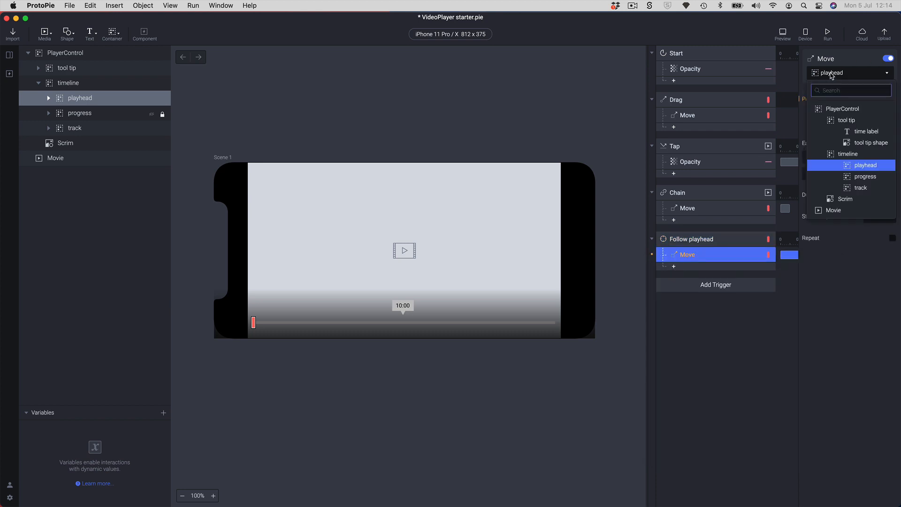
{"action": "type", "text": "too"}
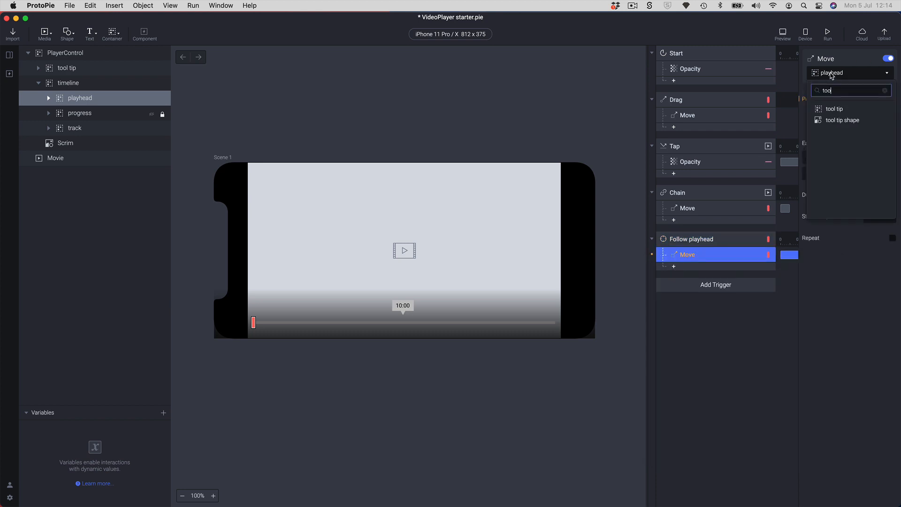
{"action": "left_click", "coordinate": [829, 110]}
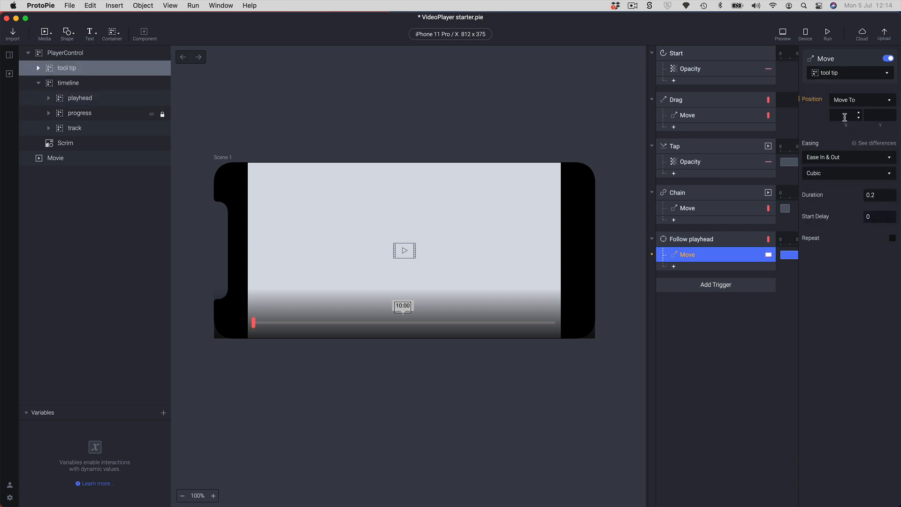
Set the tool tip's Move To X value to the formula `playhead`.x and shorten the response's duration.
{"action": "left_click", "coordinate": [844, 117]}
{"action": "left_click", "coordinate": [855, 116]}
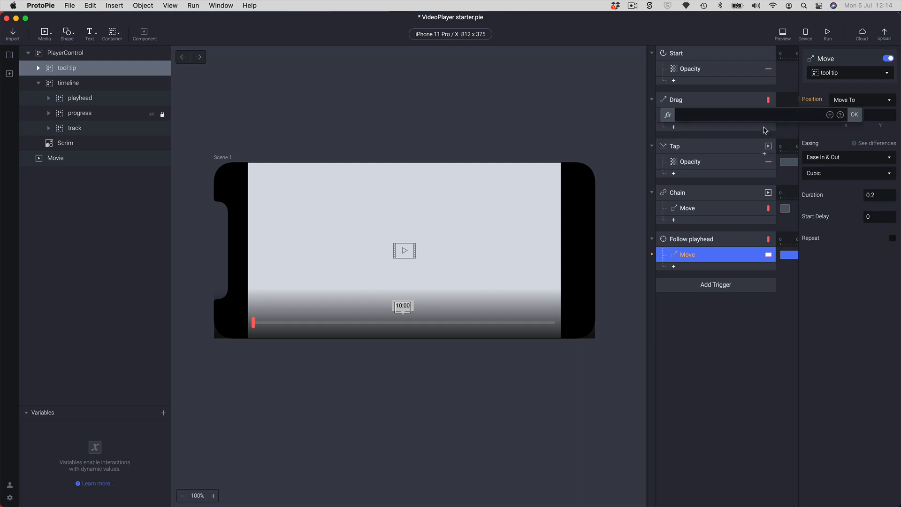
{"action": "left_click", "coordinate": [830, 115]}
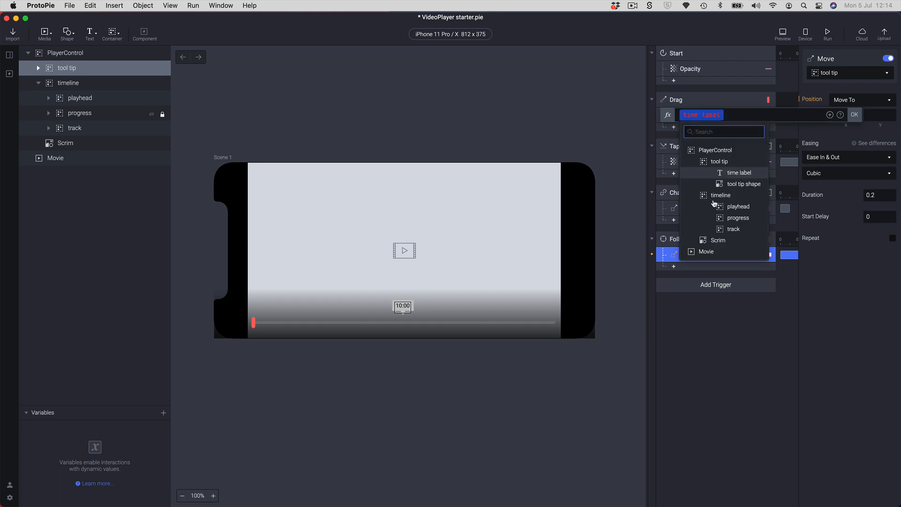
{"action": "left_click", "coordinate": [744, 208]}
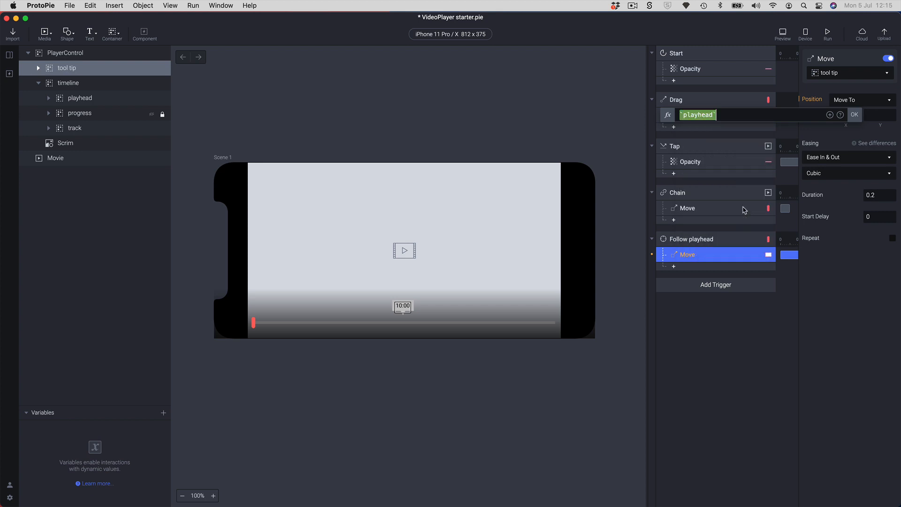
{"action": "type", "text": "."}
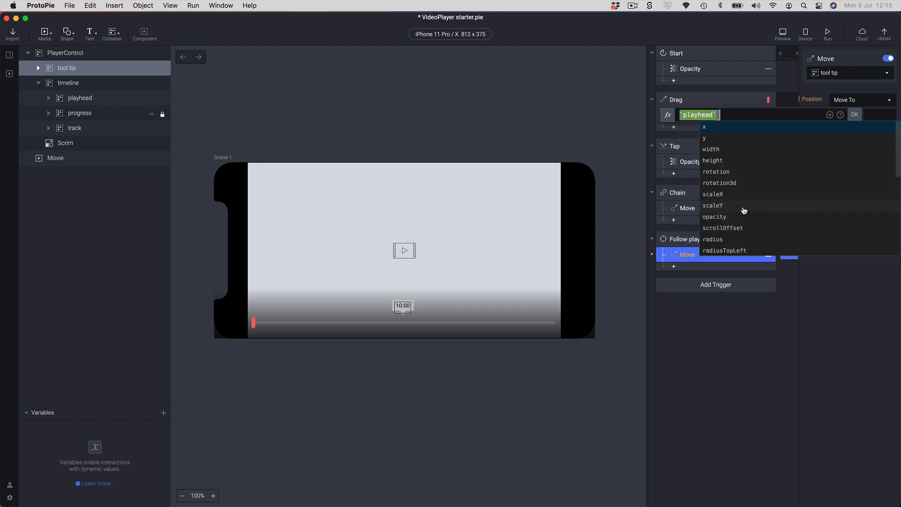
{"action": "left_click", "coordinate": [706, 129]}
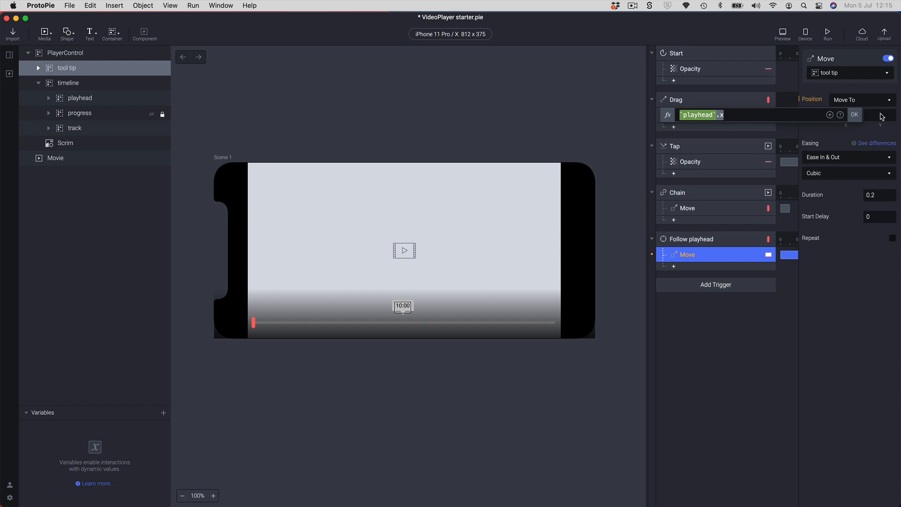
{"action": "left_click", "coordinate": [854, 115]}
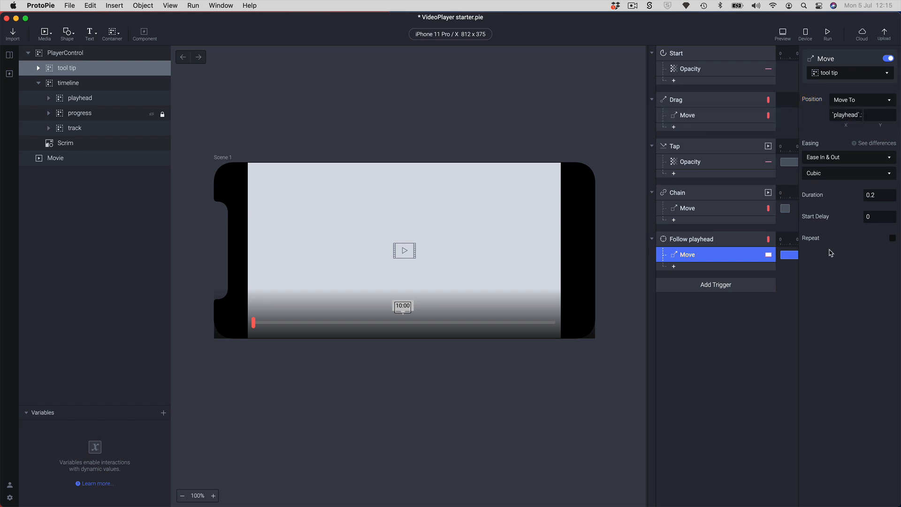
{"action": "left_click", "coordinate": [874, 197]}
{"action": "key", "text": "Return"}
Move the tool tip on the canvas to just above the playhead at the start of the timeline, about X -0.5.
{"action": "left_click", "coordinate": [64, 116]}
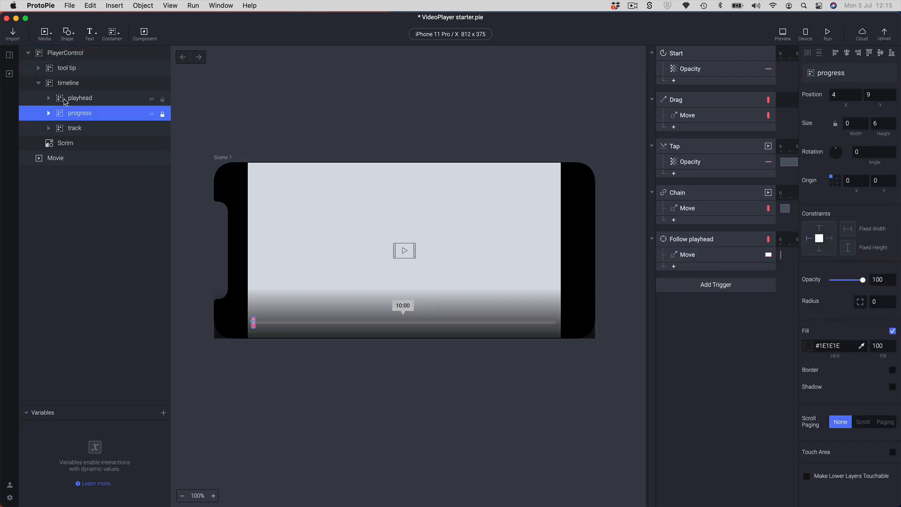
{"action": "left_click", "coordinate": [64, 101]}
{"action": "left_click", "coordinate": [63, 116]}
{"action": "left_click", "coordinate": [54, 70]}
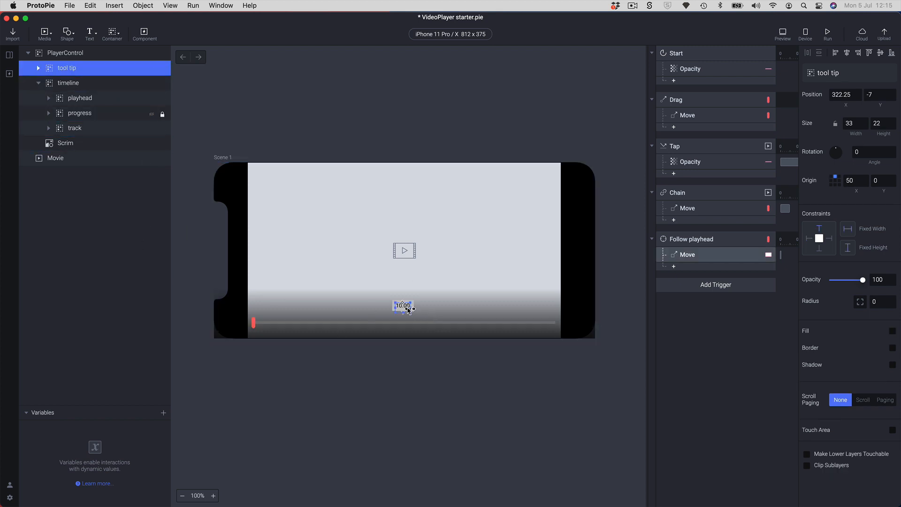
{"action": "left_click_drag", "start_coordinate": [404, 315], "coordinate": [256, 321]}
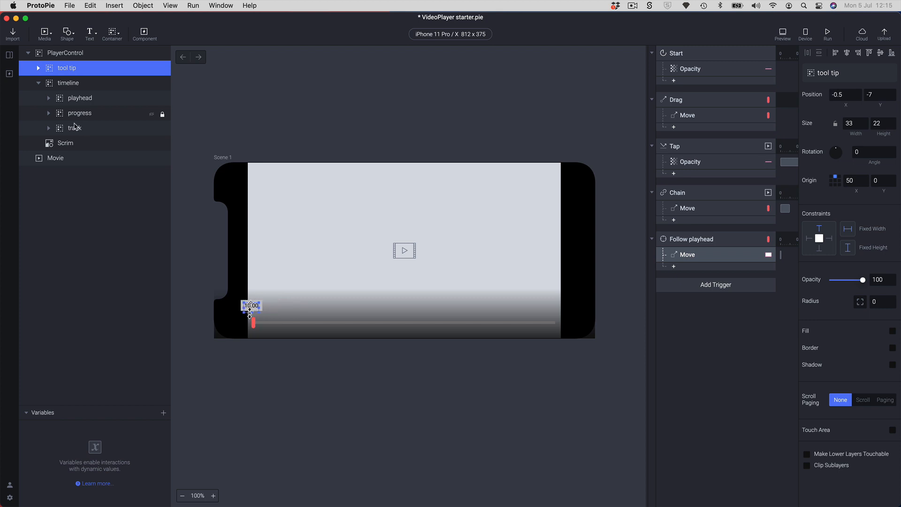
Nudge the tool tip to X 3.5 so its pointer lines up with the centre of the playhead.
{"action": "left_click", "coordinate": [62, 100]}
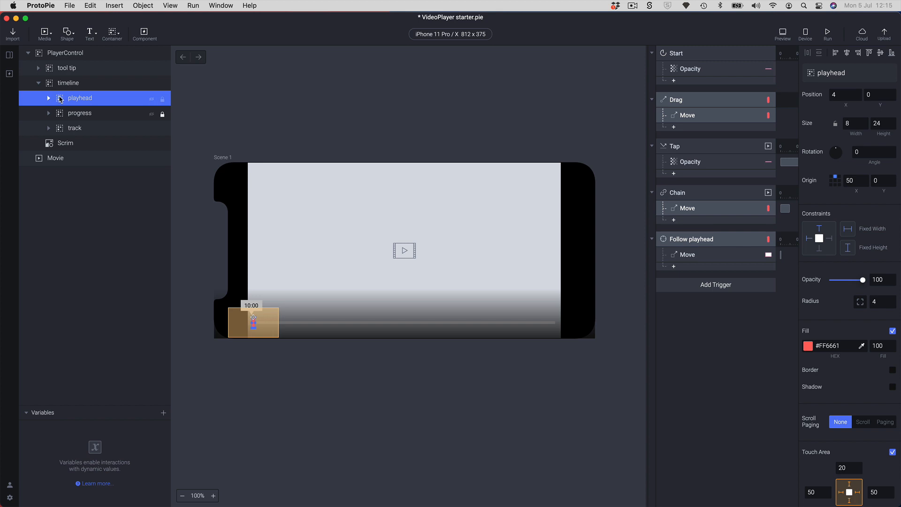
{"action": "key", "text": "z"}
{"action": "left_click", "coordinate": [238, 312]}
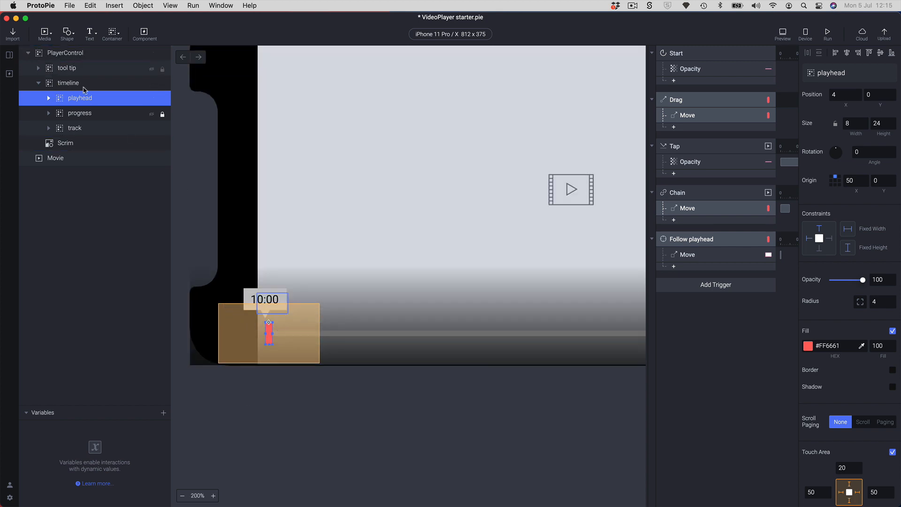
{"action": "left_click", "coordinate": [54, 71]}
{"action": "key", "text": "Right"}
{"action": "key", "text": "Right"}
{"action": "key", "text": "Right"}
{"action": "key", "text": "Right"}
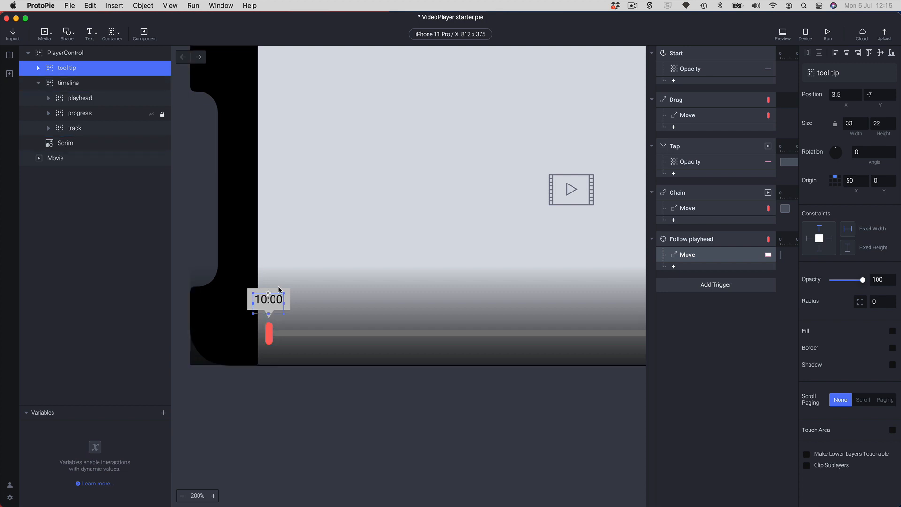
Preview the prototype twice, tapping the movie to check that the tool tip follows the playhead, and close each preview.
{"action": "left_click", "coordinate": [782, 34]}
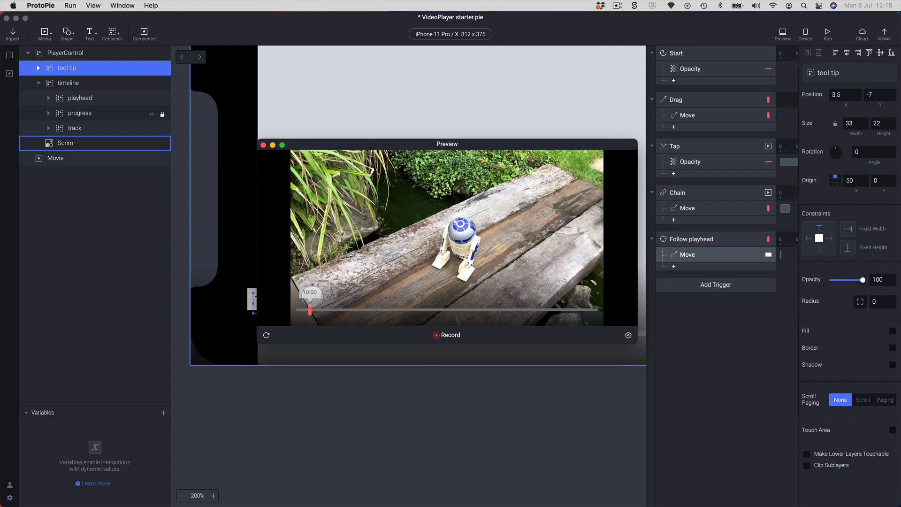
{"action": "left_click", "coordinate": [393, 238]}
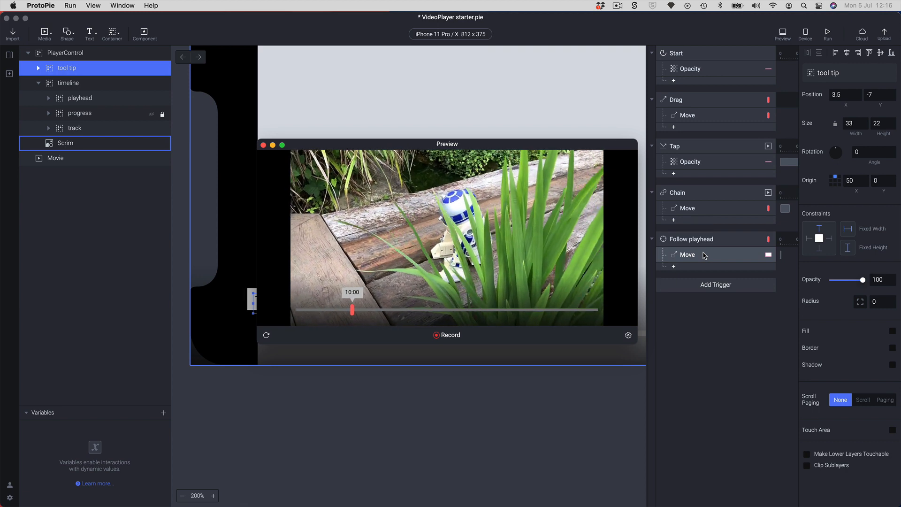
{"action": "left_click", "coordinate": [263, 145]}
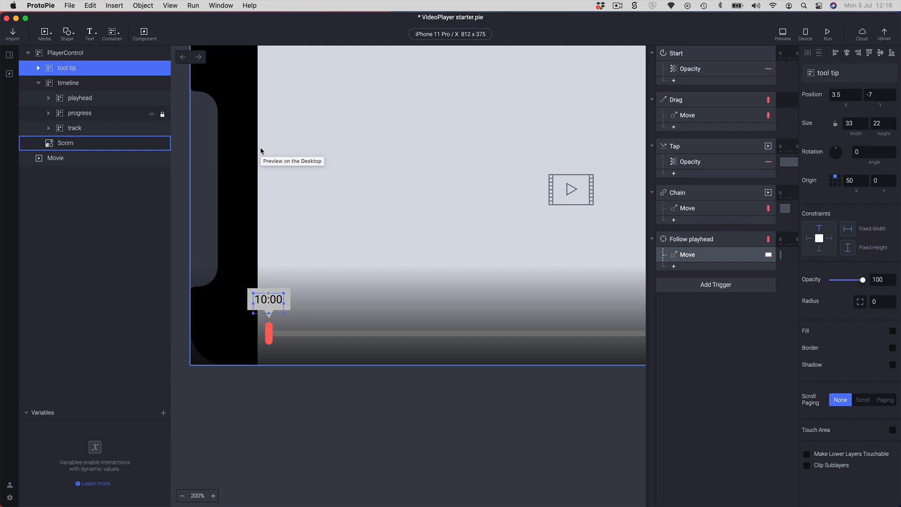
{"action": "left_click", "coordinate": [783, 34]}
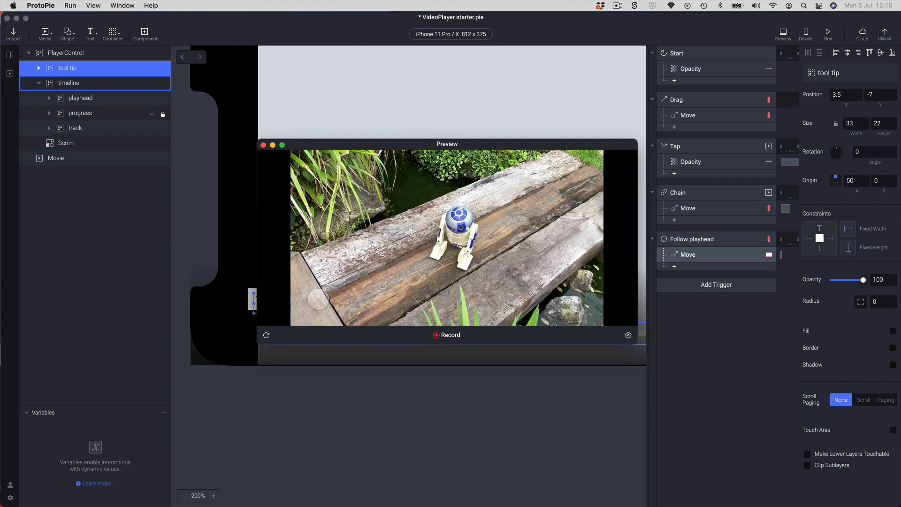
{"action": "left_click", "coordinate": [320, 298]}
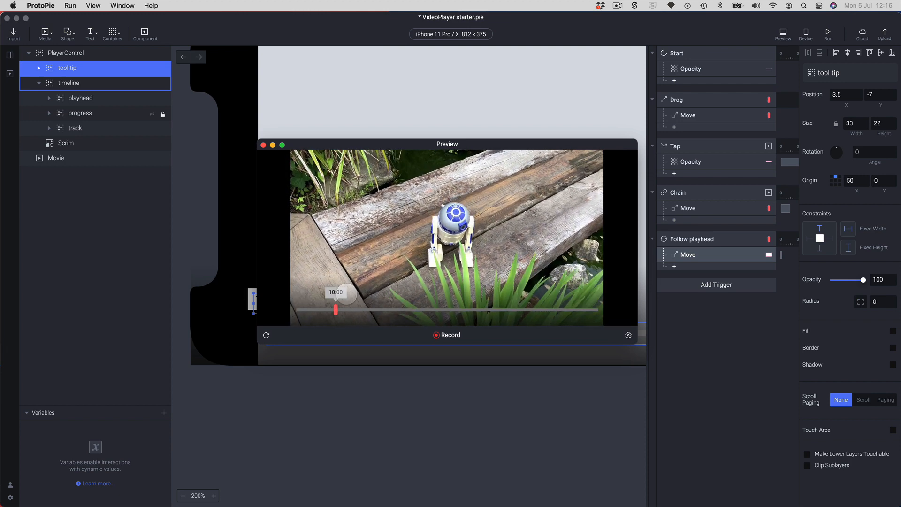
{"action": "left_click", "coordinate": [263, 146]}
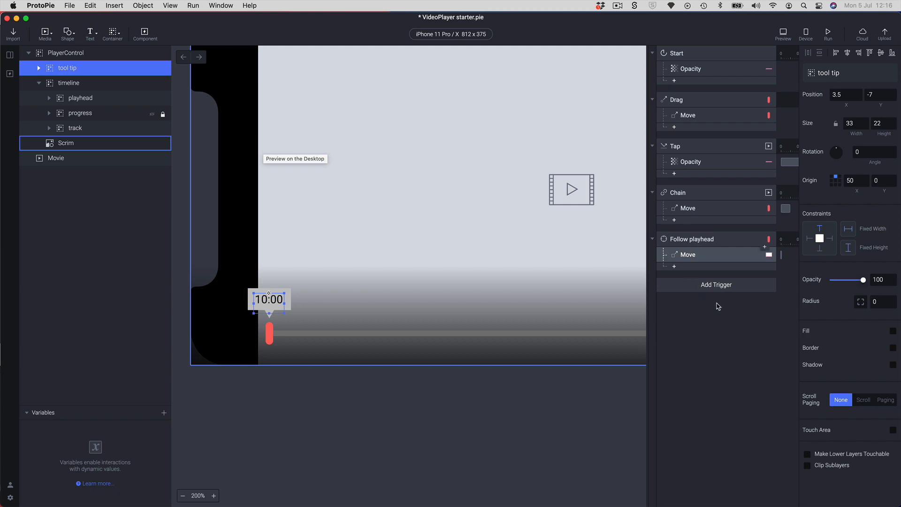
Add a Detect trigger that watches the Movie layer's Time property.
{"action": "left_click", "coordinate": [709, 286]}
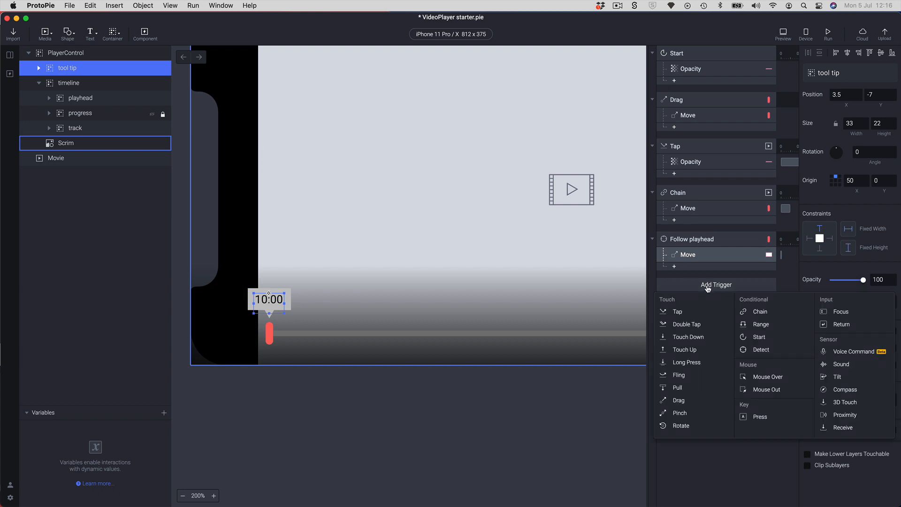
{"action": "left_click", "coordinate": [761, 350]}
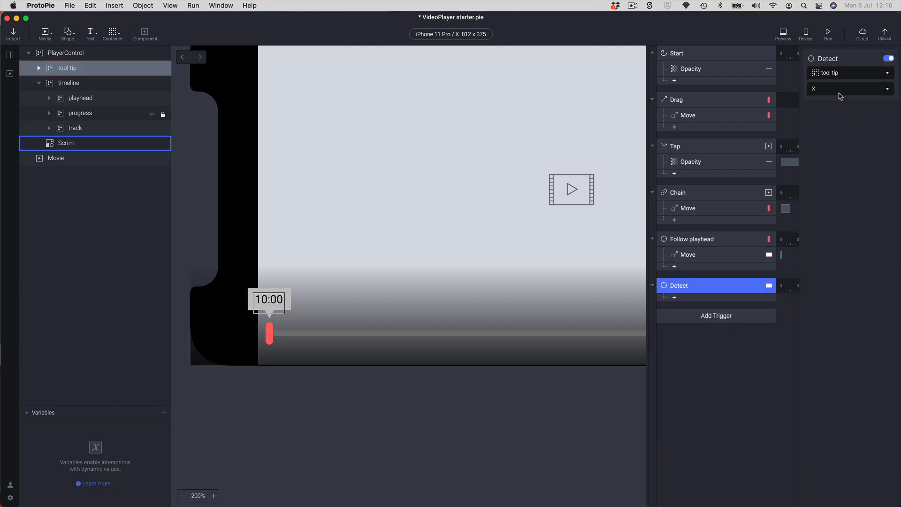
{"action": "left_click", "coordinate": [832, 72]}
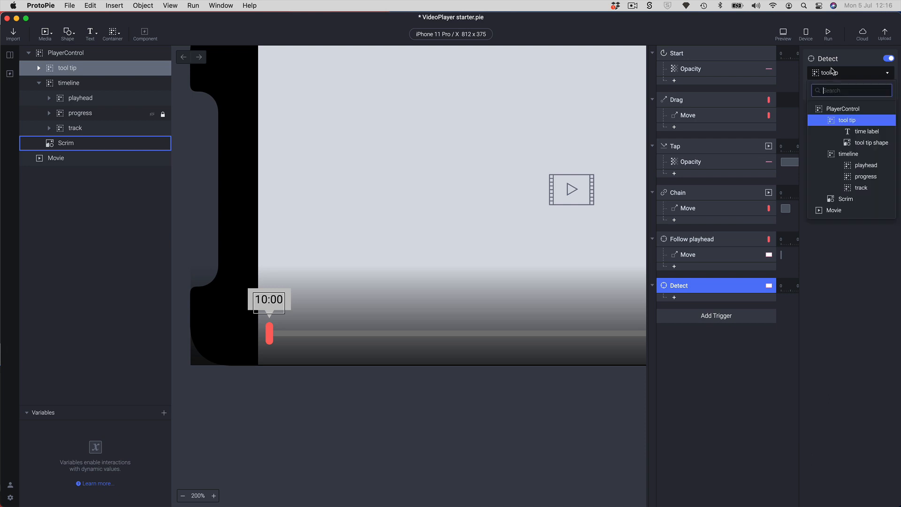
{"action": "left_click", "coordinate": [832, 210]}
{"action": "left_click", "coordinate": [830, 89]}
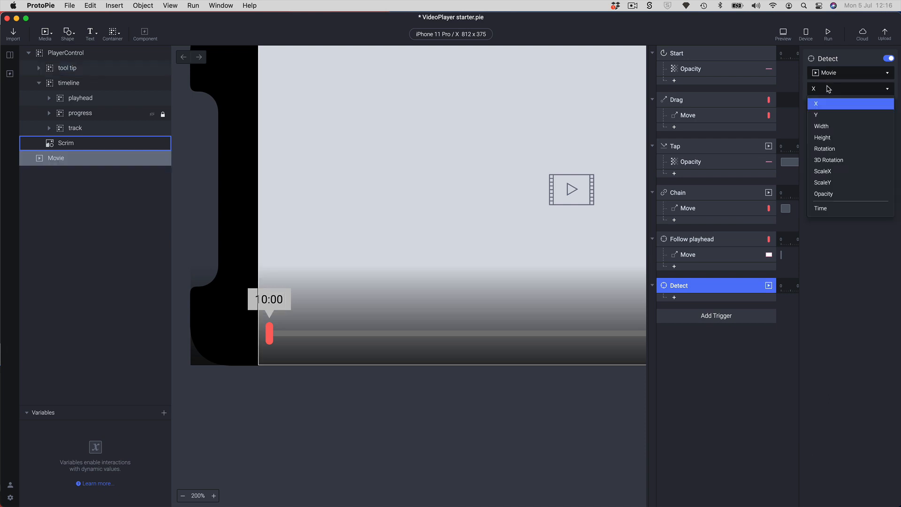
{"action": "left_click", "coordinate": [822, 207]}
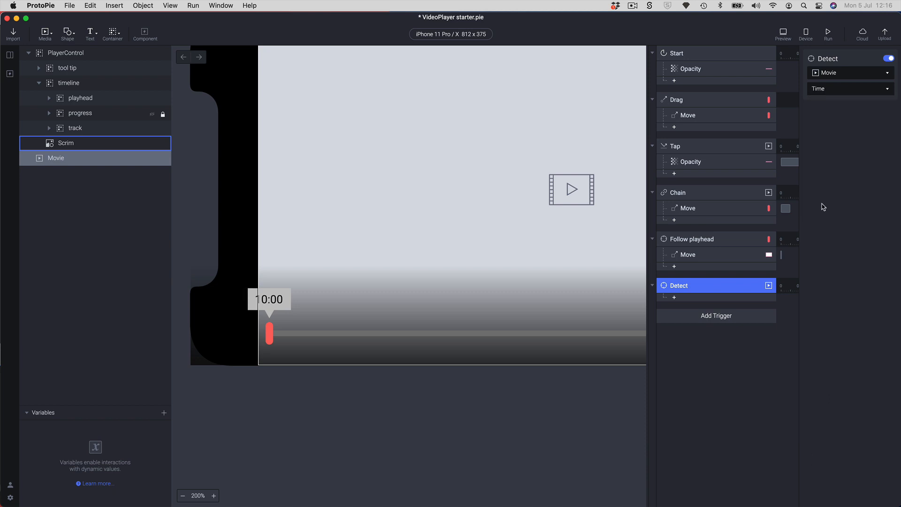
Add a Text response under the movie time Detect trigger and assign it to the time label layer.
{"action": "left_click", "coordinate": [679, 298]}
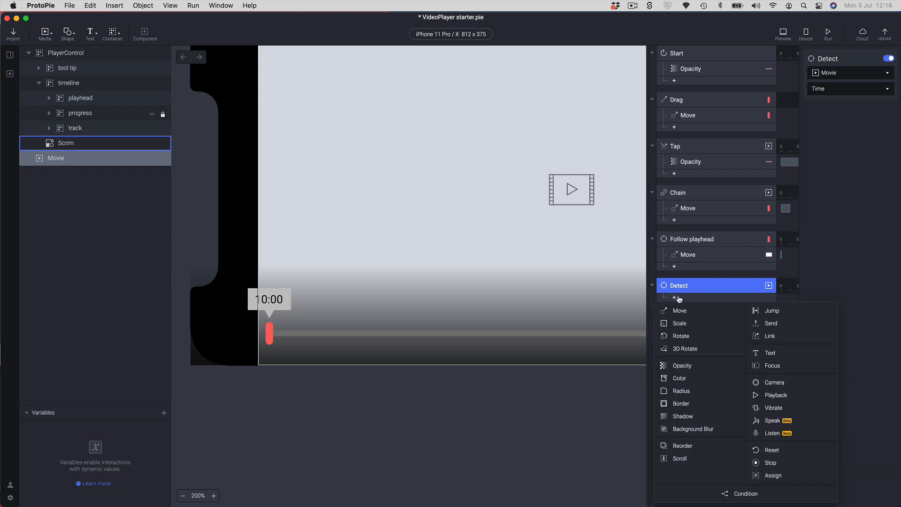
{"action": "left_click", "coordinate": [775, 353]}
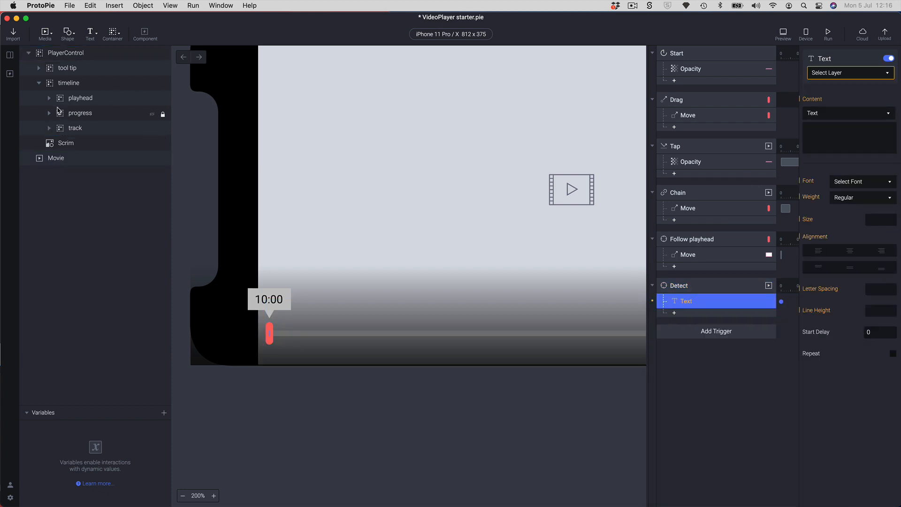
{"action": "left_click", "coordinate": [39, 68]}
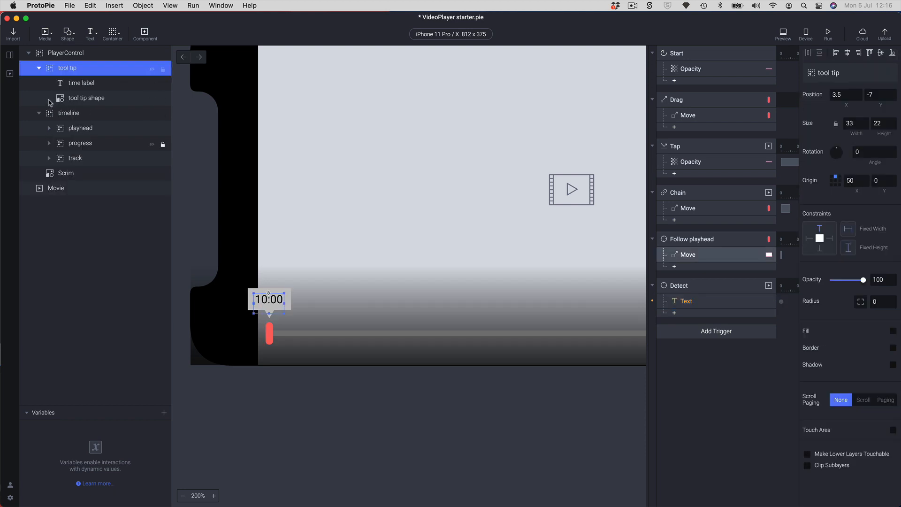
{"action": "left_click", "coordinate": [72, 87]}
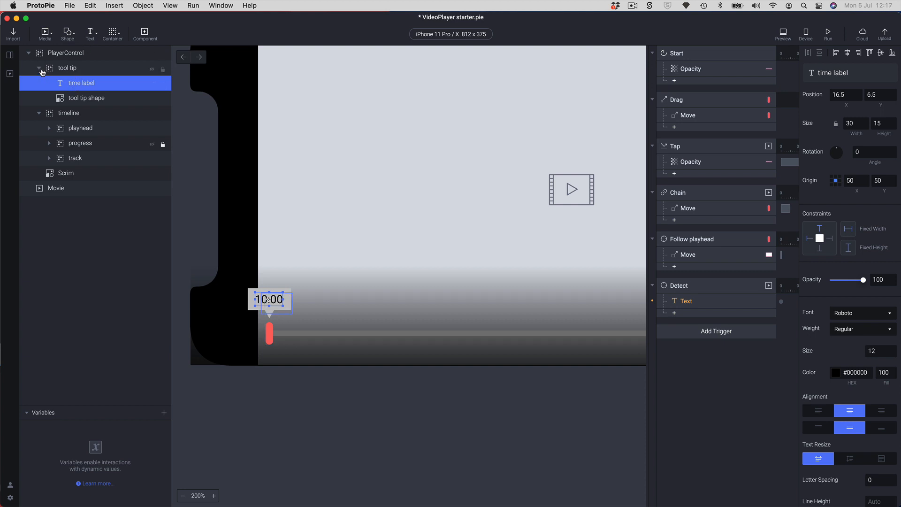
{"action": "left_click", "coordinate": [41, 69]}
{"action": "left_click", "coordinate": [700, 304]}
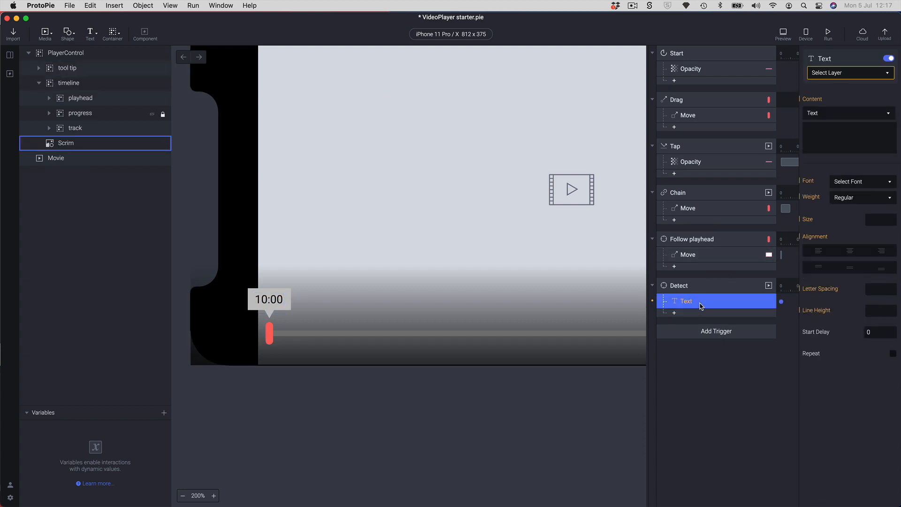
{"action": "left_click", "coordinate": [828, 78]}
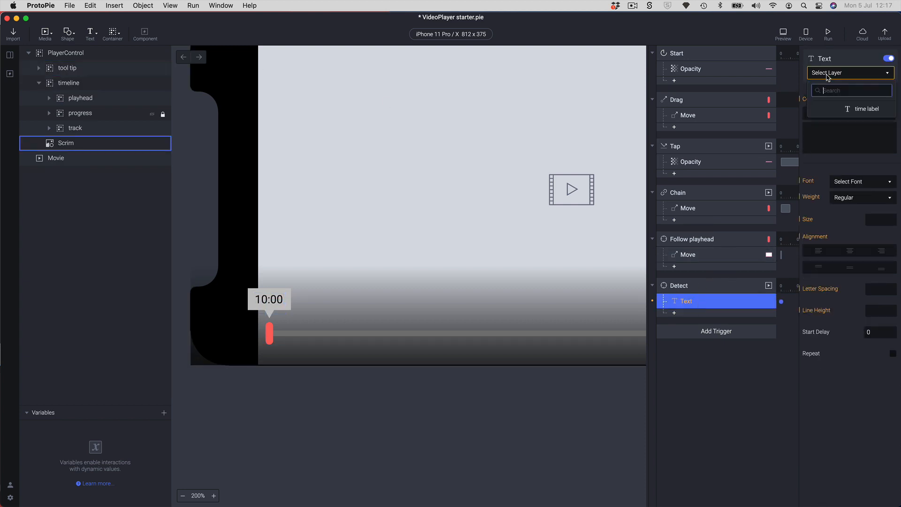
{"action": "left_click", "coordinate": [864, 108]}
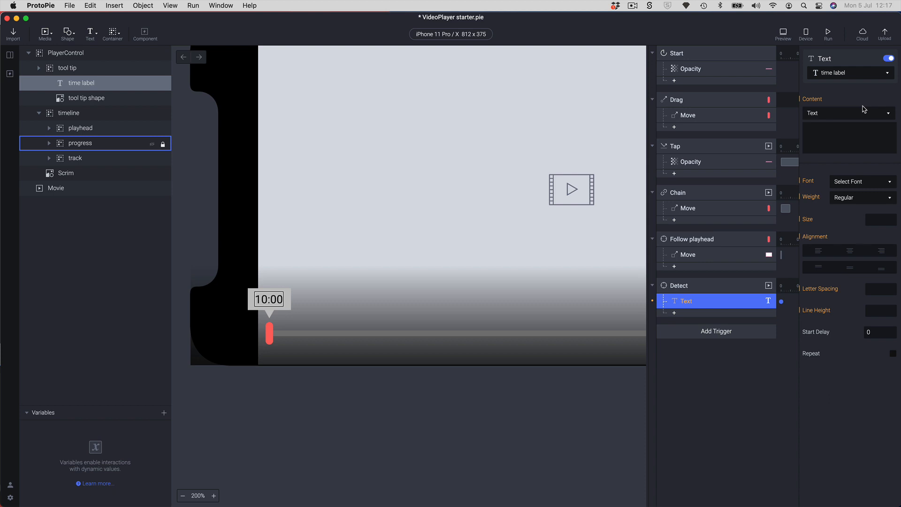
Switch the time label's Text response content to Formula and begin the formula with "00:"+lpad().
{"action": "left_click", "coordinate": [841, 117]}
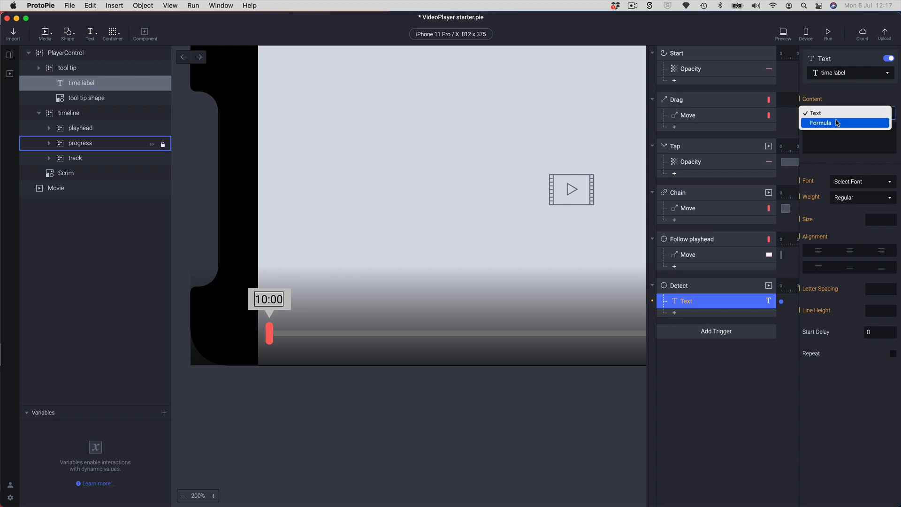
{"action": "left_click", "coordinate": [837, 123]}
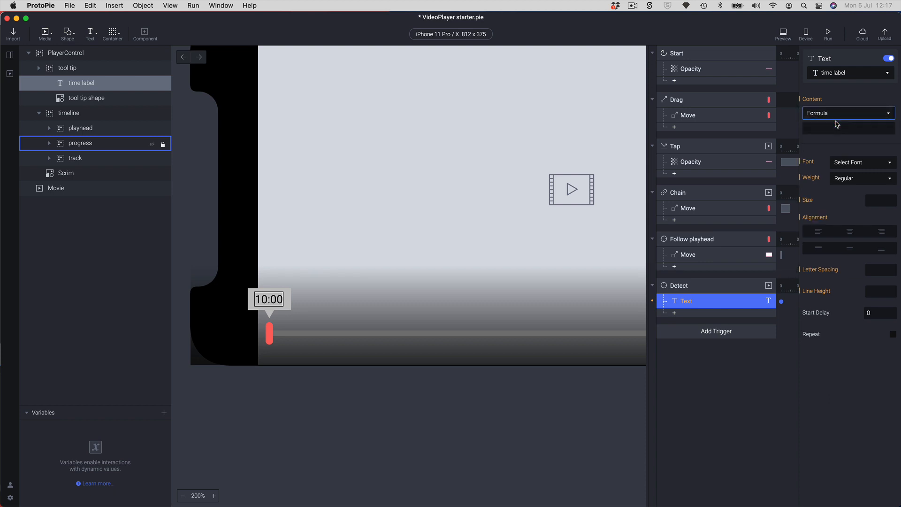
{"action": "left_click", "coordinate": [853, 127]}
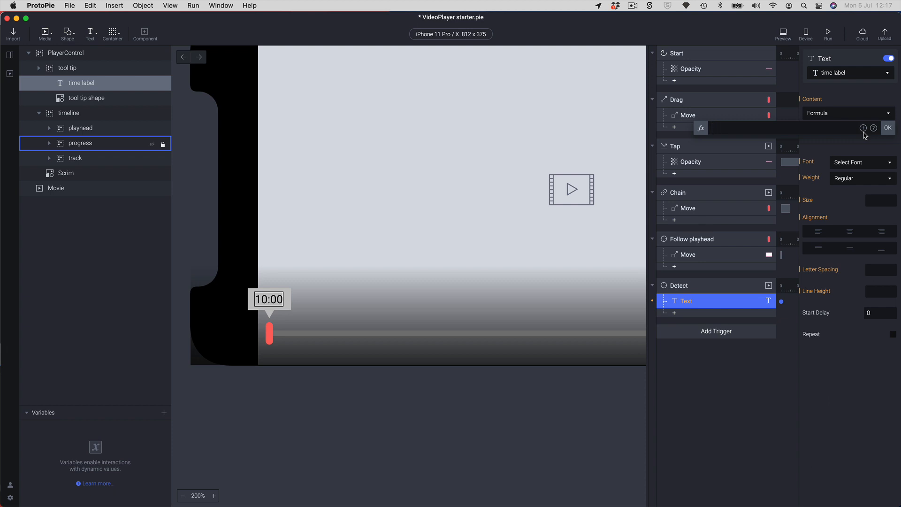
{"action": "type", "text": "\"00:\""}
{"action": "type", "text": "+"}
{"action": "type", "text": "lpad"}
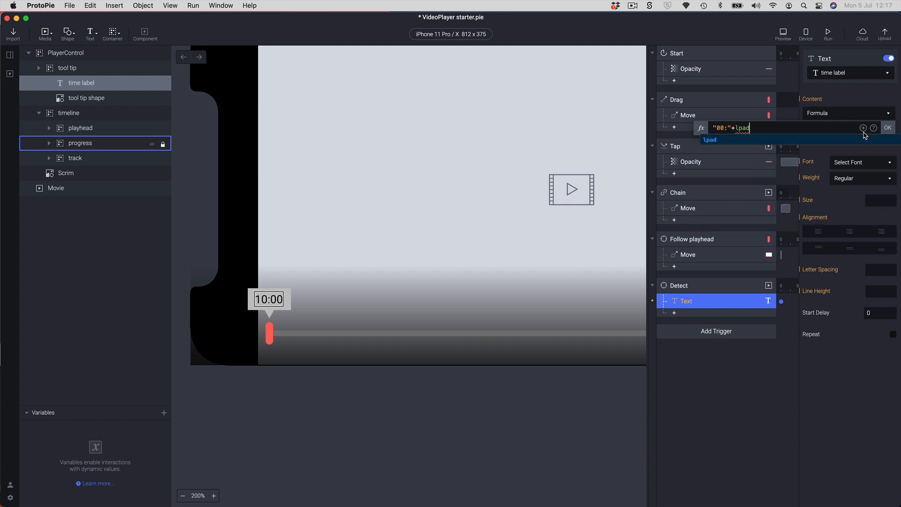
{"action": "type", "text": "("}
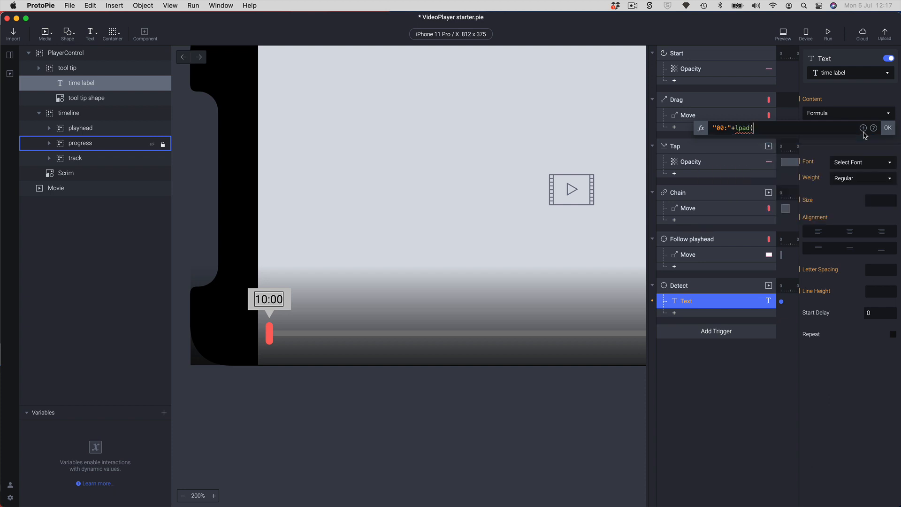
{"action": "type", "text": ")"}
Nest floor(`Movie`.currentTime) inside the lpad function, picking the Movie layer and its currentTime property.
{"action": "mouse_move", "coordinate": [753, 127]}
{"action": "type", "text": "floor"}
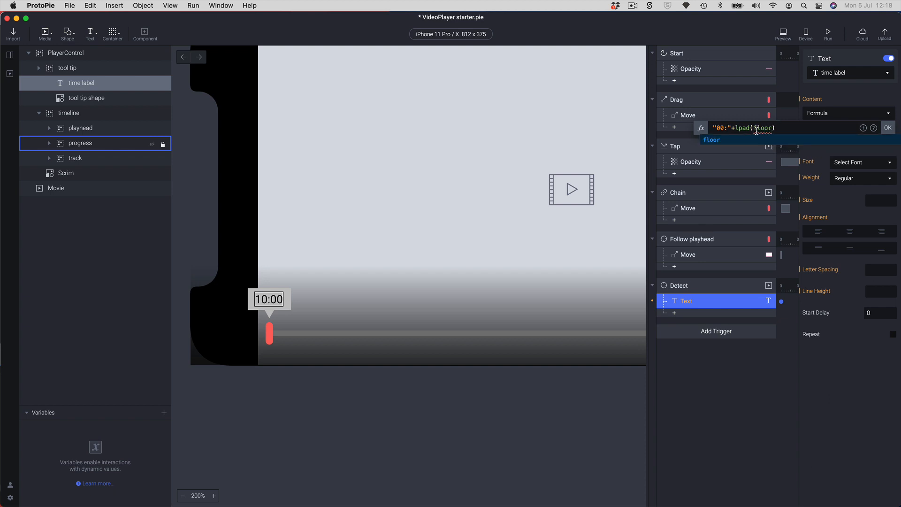
{"action": "type", "text": "("}
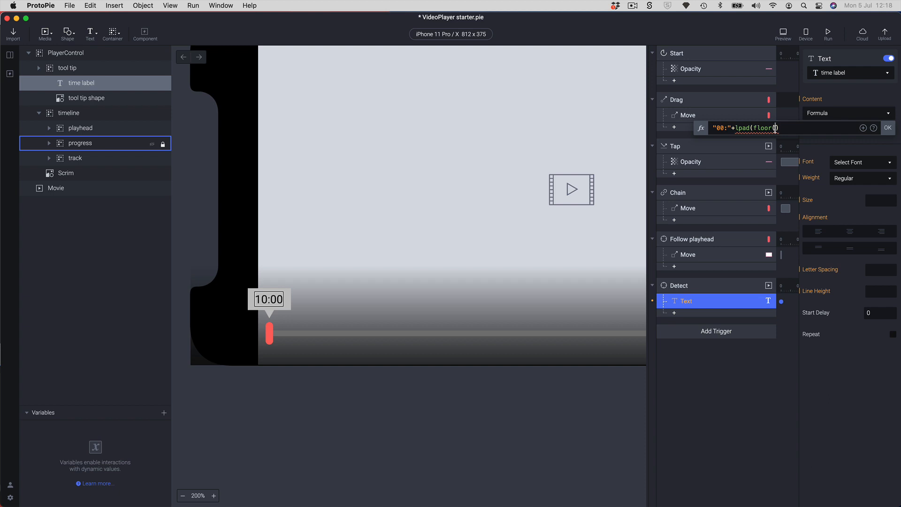
{"action": "left_click", "coordinate": [775, 128]}
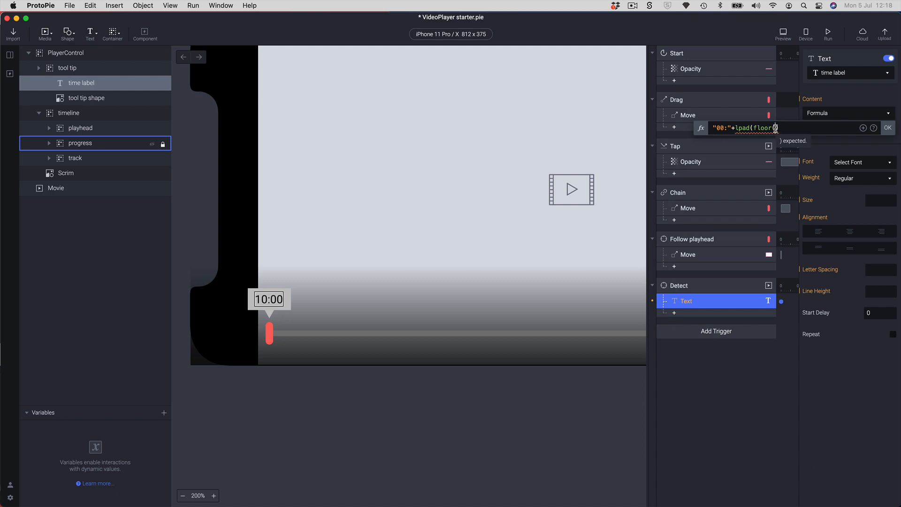
{"action": "type", "text": ")"}
{"action": "key", "text": "BackSpace"}
{"action": "type", "text": "`Movie"}
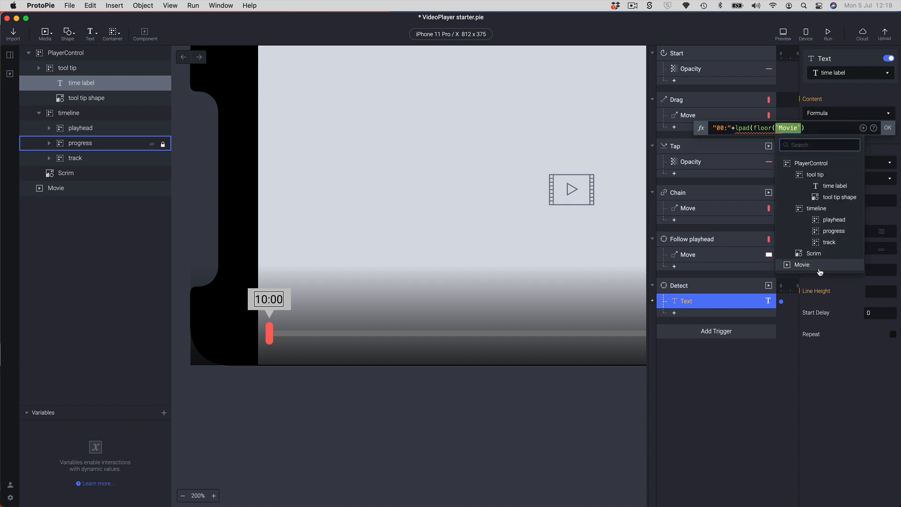
{"action": "left_click", "coordinate": [801, 265]}
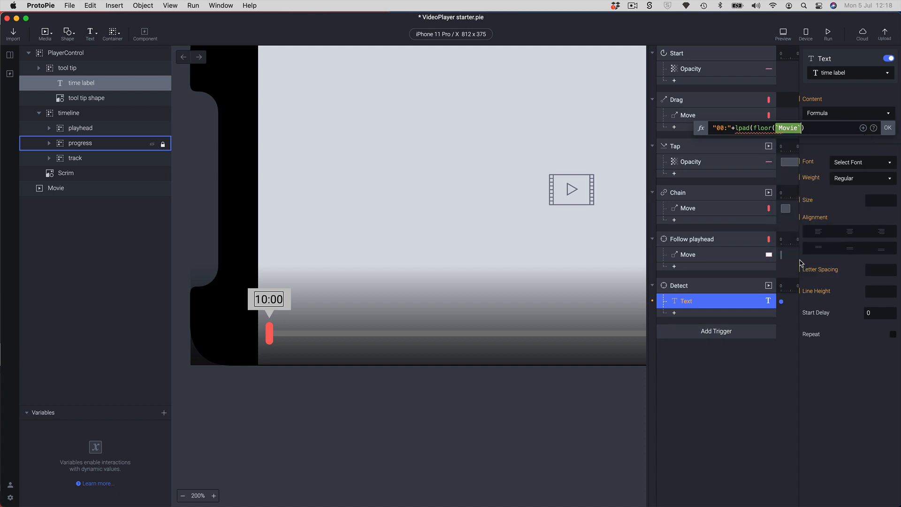
{"action": "type", "text": "."}
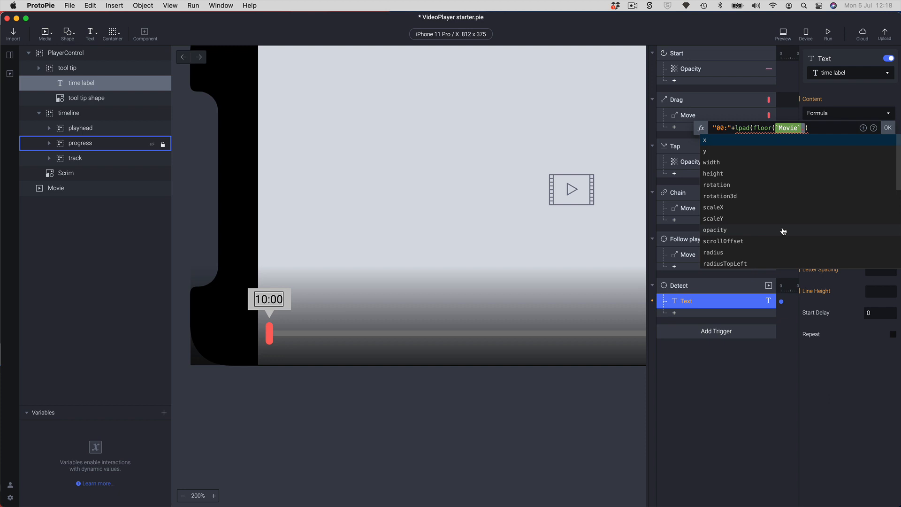
{"action": "scroll", "coordinate": [779, 230], "scroll_direction": "down", "scroll_amount": 5}
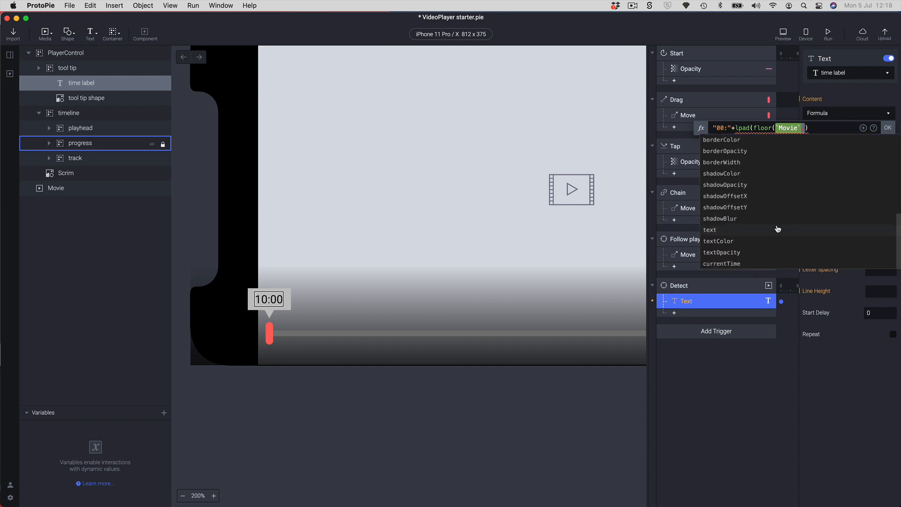
{"action": "left_click", "coordinate": [731, 264]}
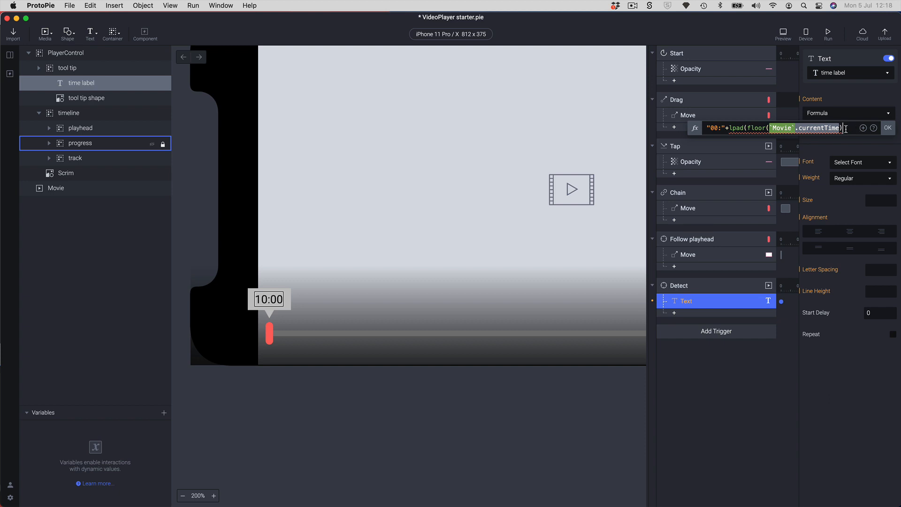
Complete the lpad function with a length of 2 and "0" as the padding character.
{"action": "left_click_drag", "start_coordinate": [846, 129], "coordinate": [746, 128]}
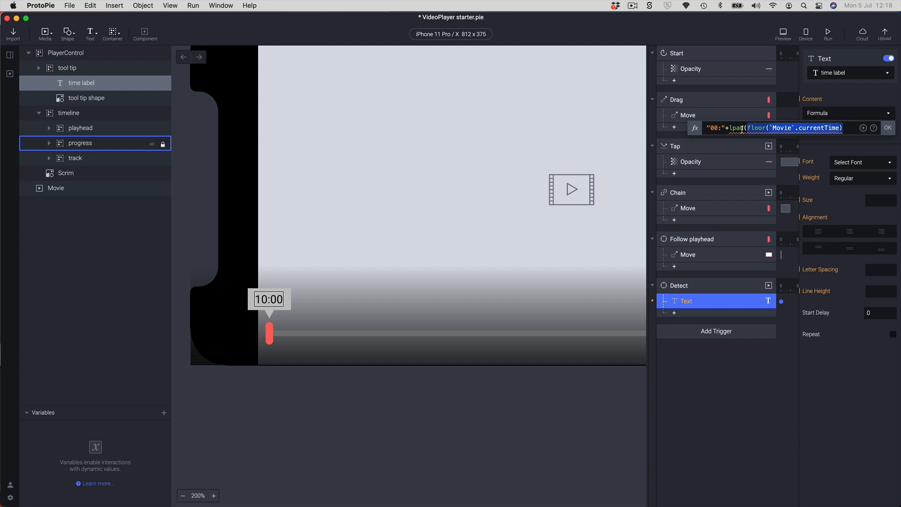
{"action": "left_click", "coordinate": [842, 129]}
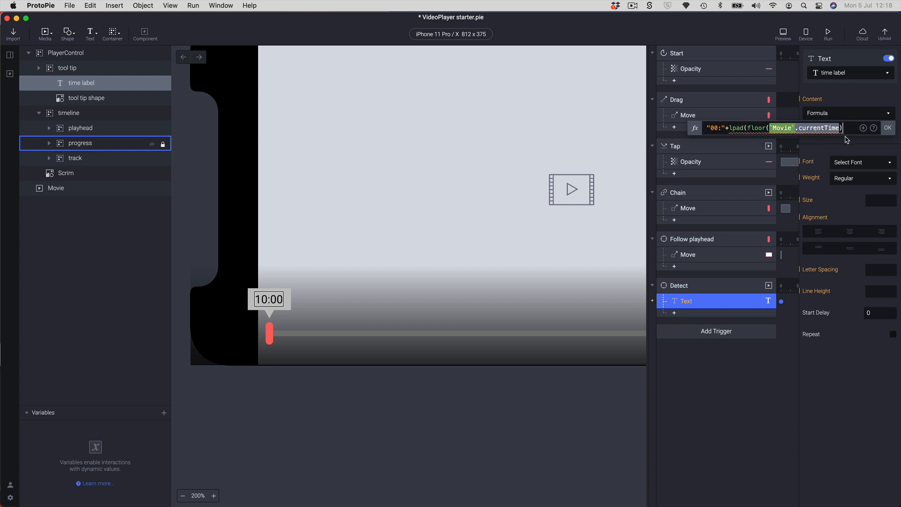
{"action": "type", "text": ","}
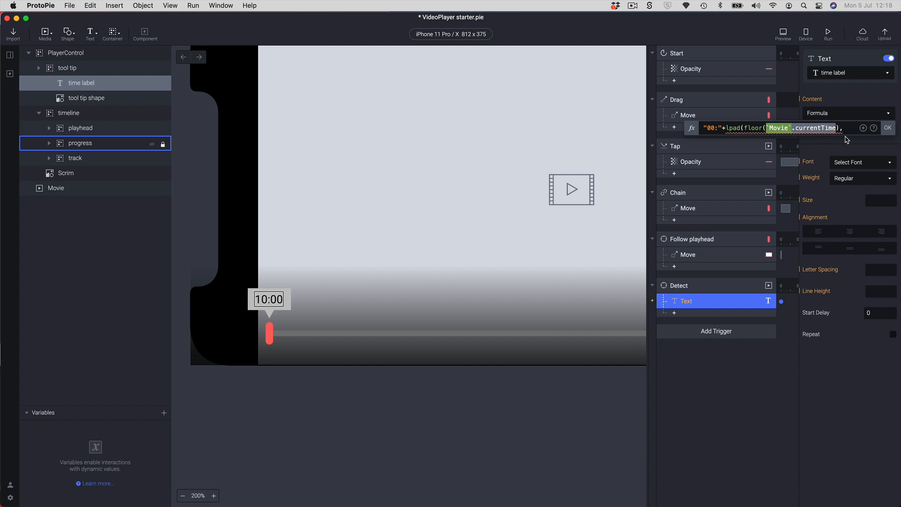
{"action": "type", "text": "2"}
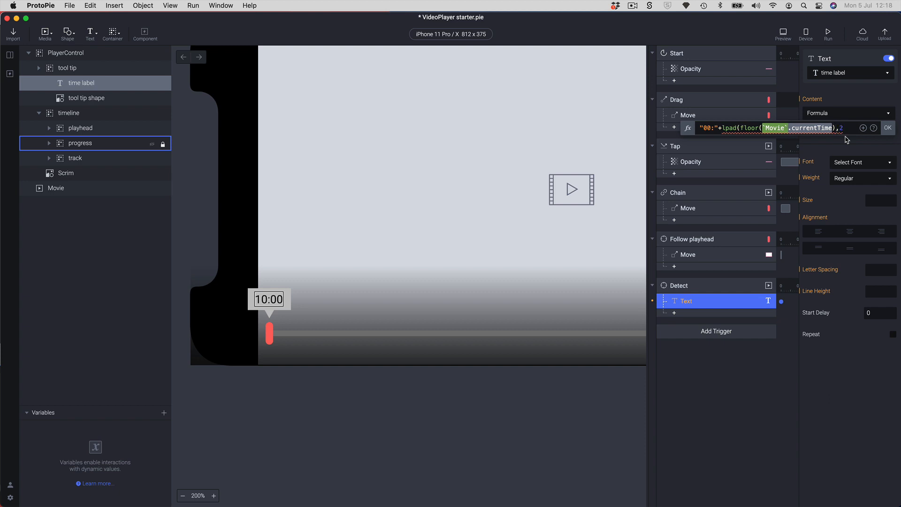
{"action": "type", "text": ","}
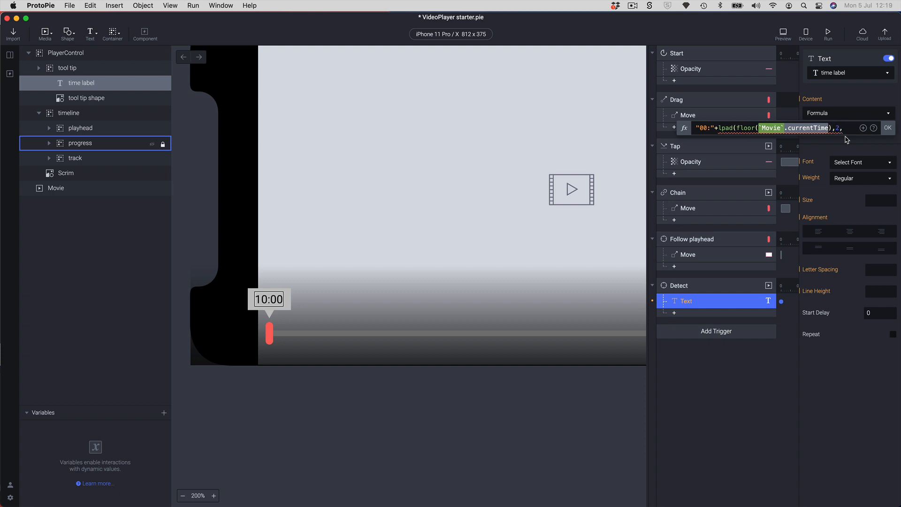
{"action": "type", "text": "\""}
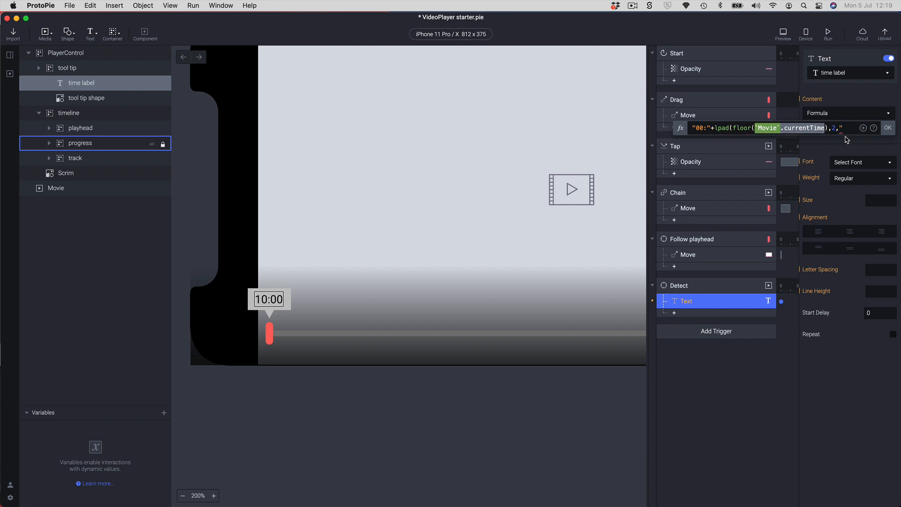
{"action": "type", "text": "0"}
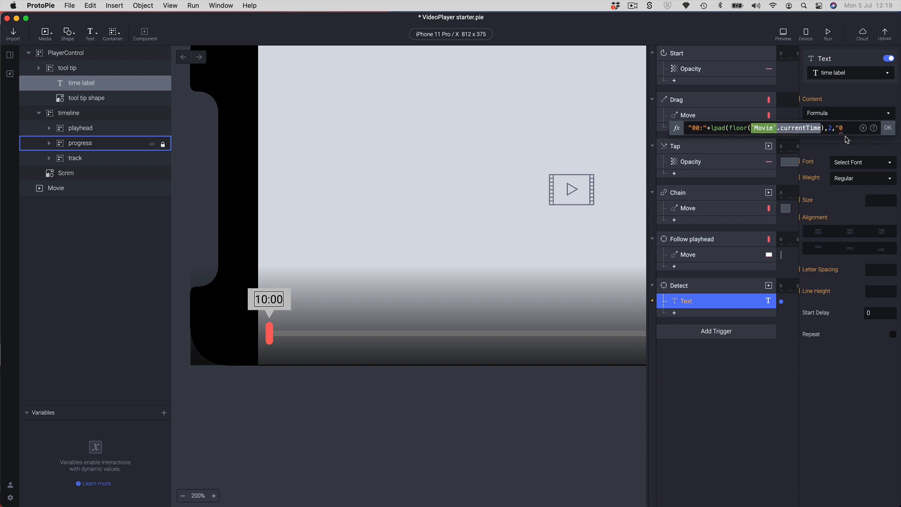
{"action": "type", "text": "\""}
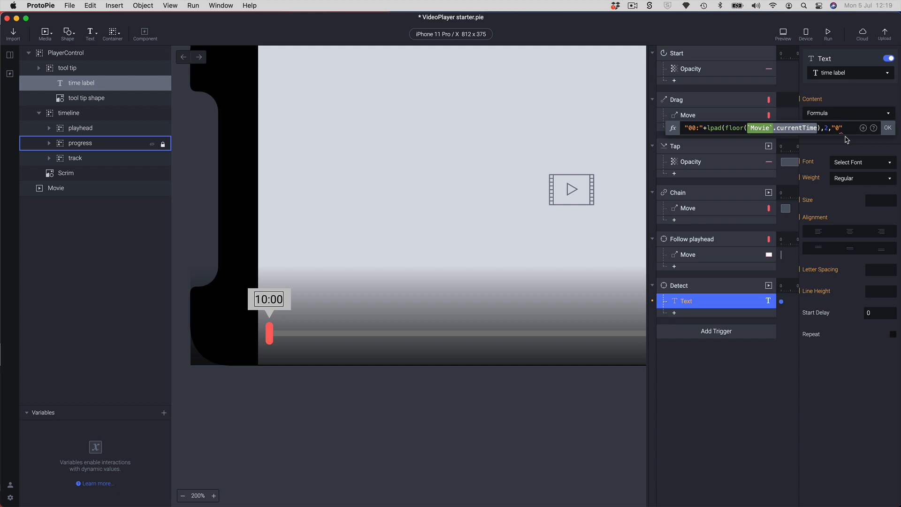
{"action": "type", "text": ")"}
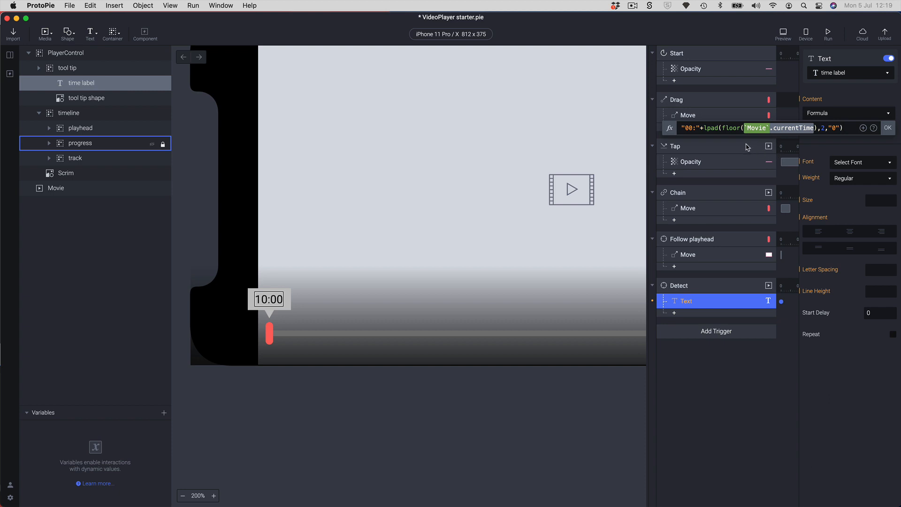
Apply the time label formula, then preview the prototype to check the displayed time and close the preview.
{"action": "left_click", "coordinate": [695, 129]}
{"action": "type", "text": ":"}
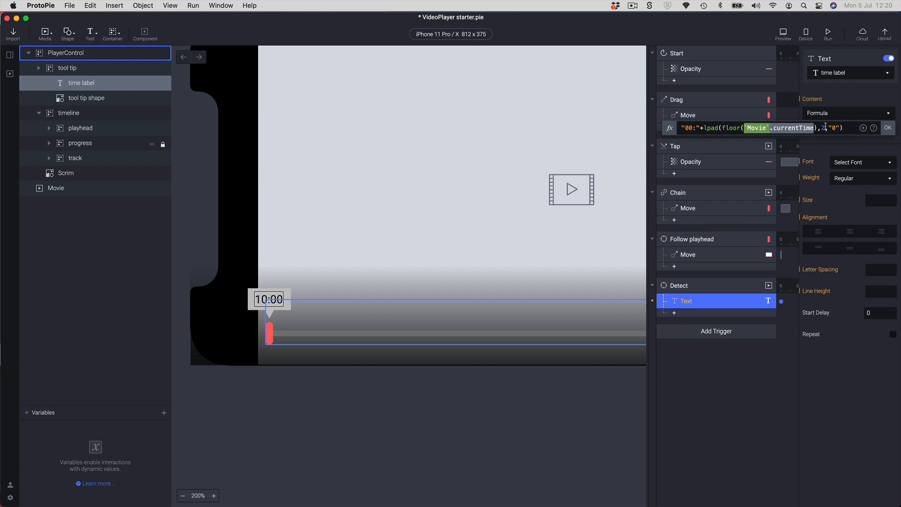
{"action": "left_click", "coordinate": [889, 128]}
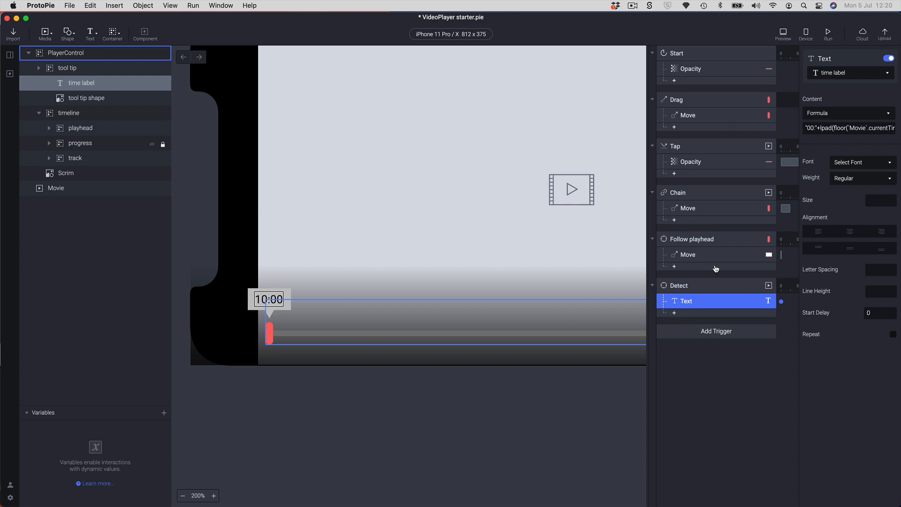
{"action": "left_click", "coordinate": [783, 34]}
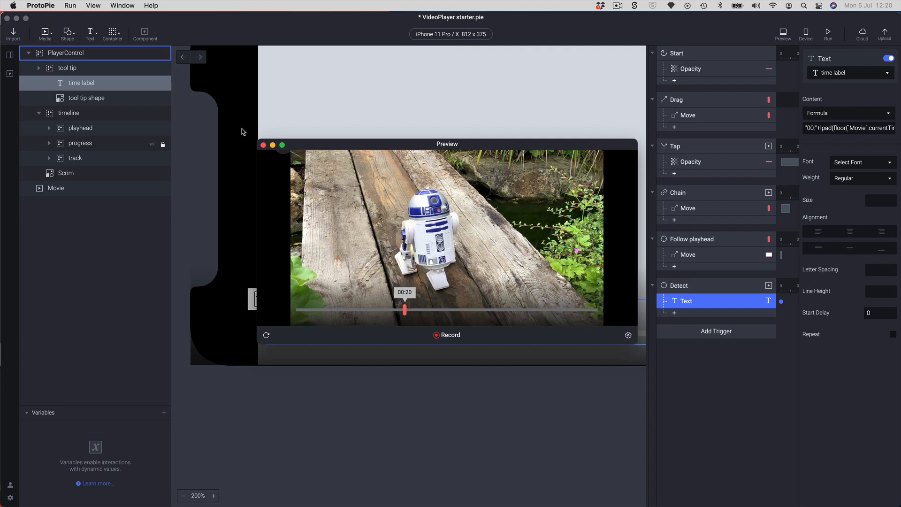
{"action": "left_click", "coordinate": [263, 146]}
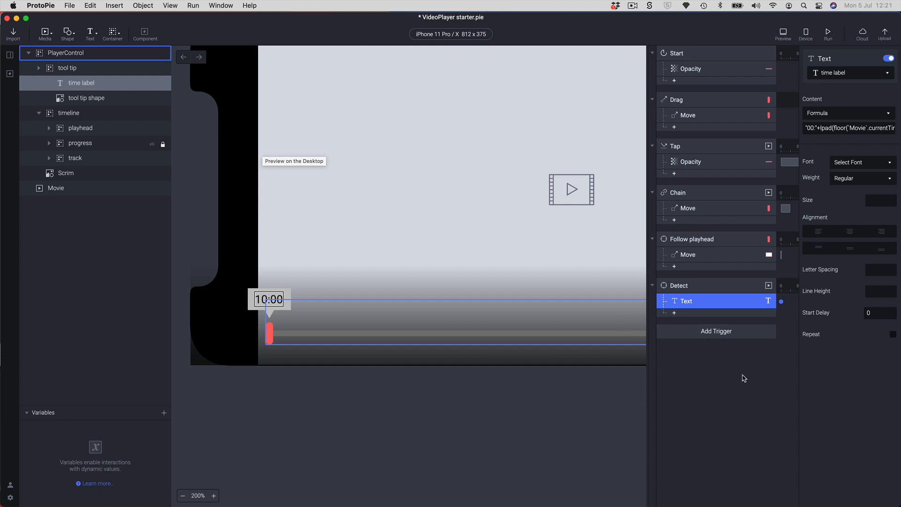
Add a Touch Down trigger and assign it to the playhead layer.
{"action": "left_click", "coordinate": [731, 363]}
{"action": "left_click", "coordinate": [703, 334]}
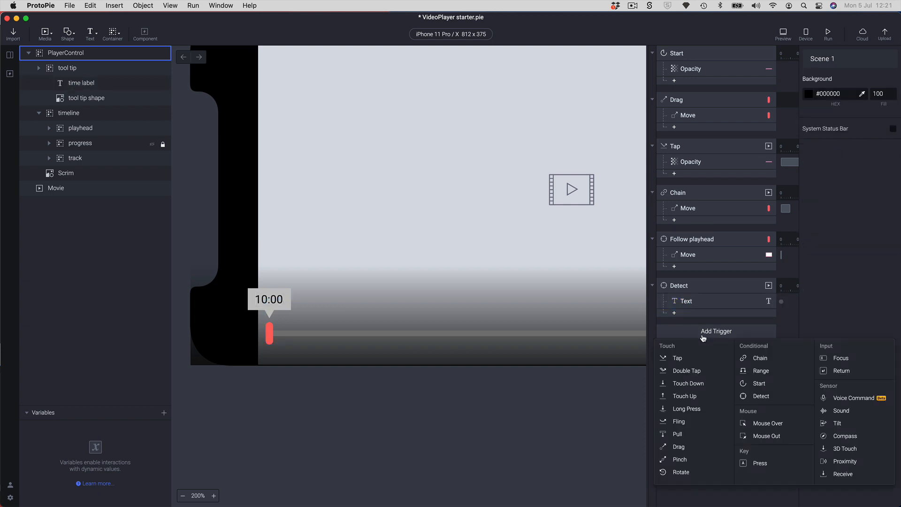
{"action": "left_click", "coordinate": [681, 384]}
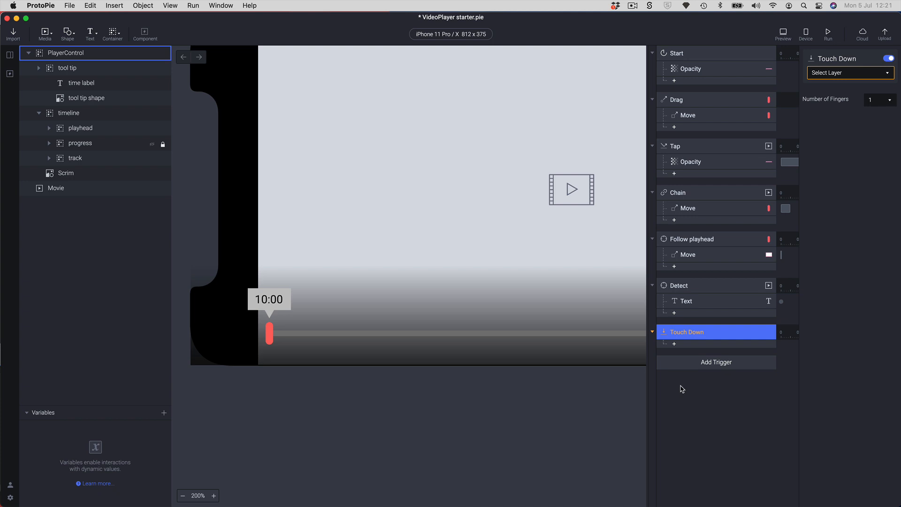
{"action": "left_click", "coordinate": [837, 72]}
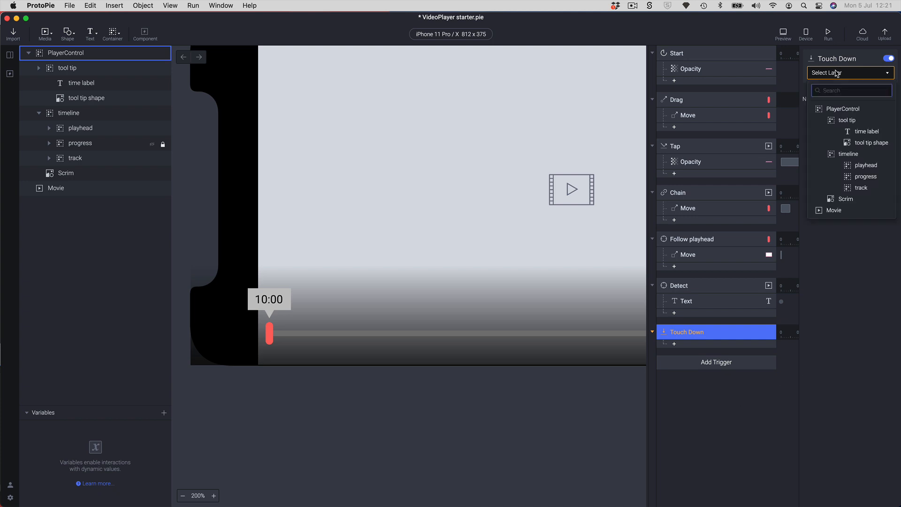
{"action": "type", "text": "play"}
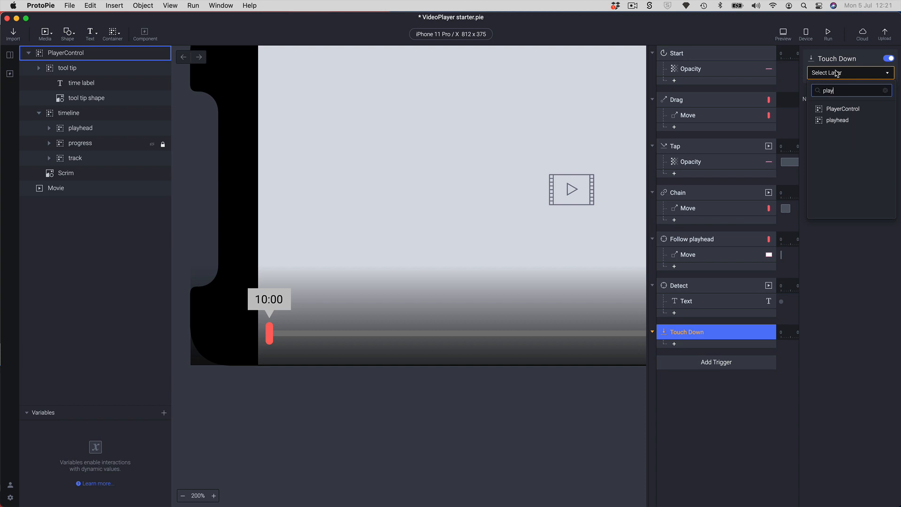
{"action": "left_click", "coordinate": [846, 122]}
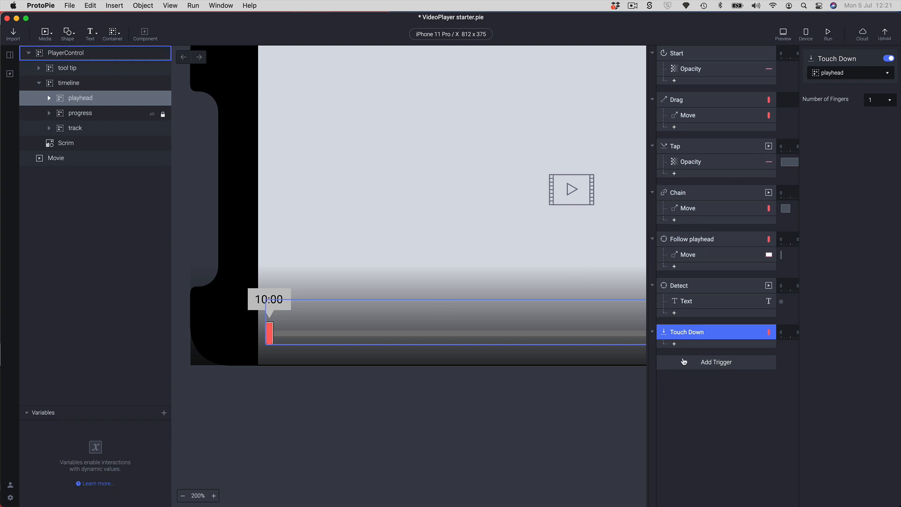
Create a scene variable and name it overlay.
{"action": "left_click", "coordinate": [165, 416]}
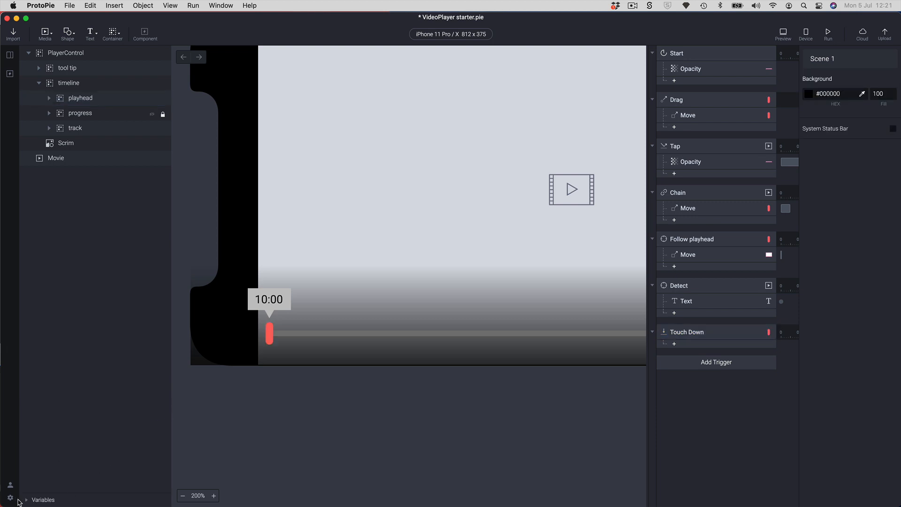
{"action": "left_click", "coordinate": [28, 501]}
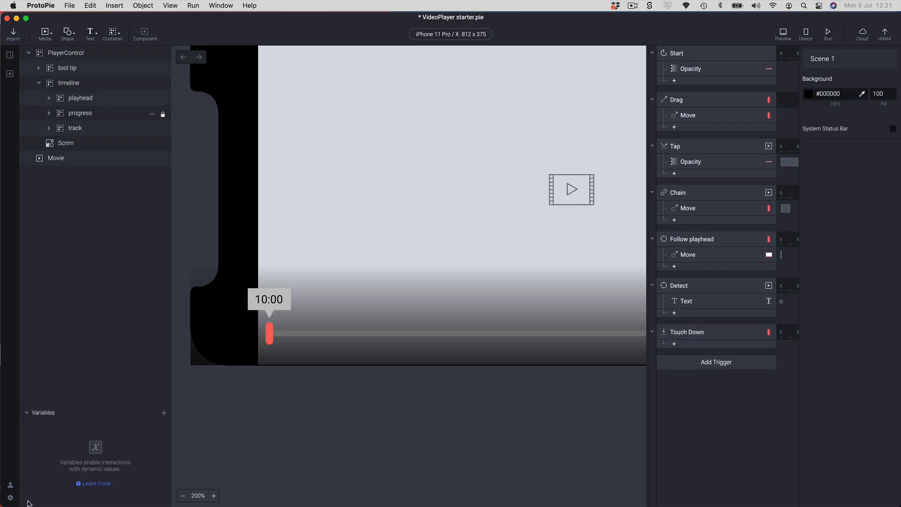
{"action": "left_click", "coordinate": [165, 414]}
{"action": "left_click", "coordinate": [139, 439]}
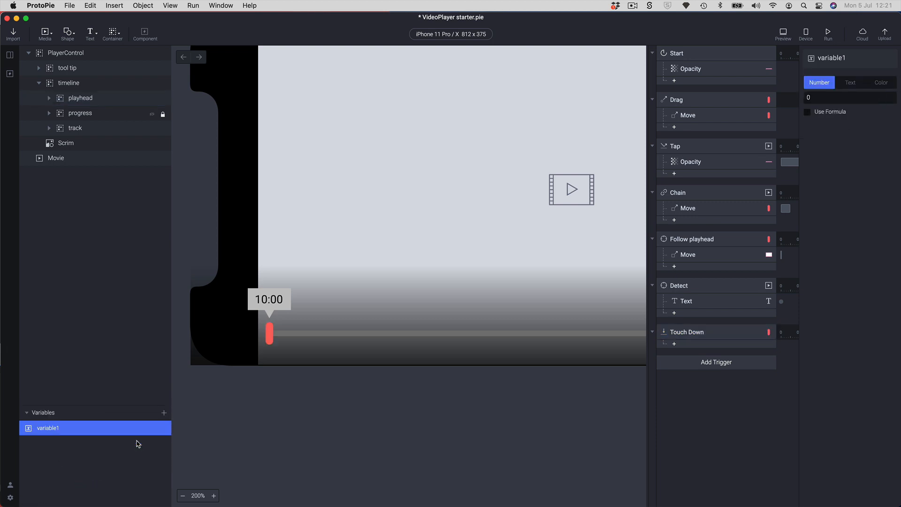
{"action": "double_click", "coordinate": [58, 428]}
{"action": "type", "text": "overlay"}
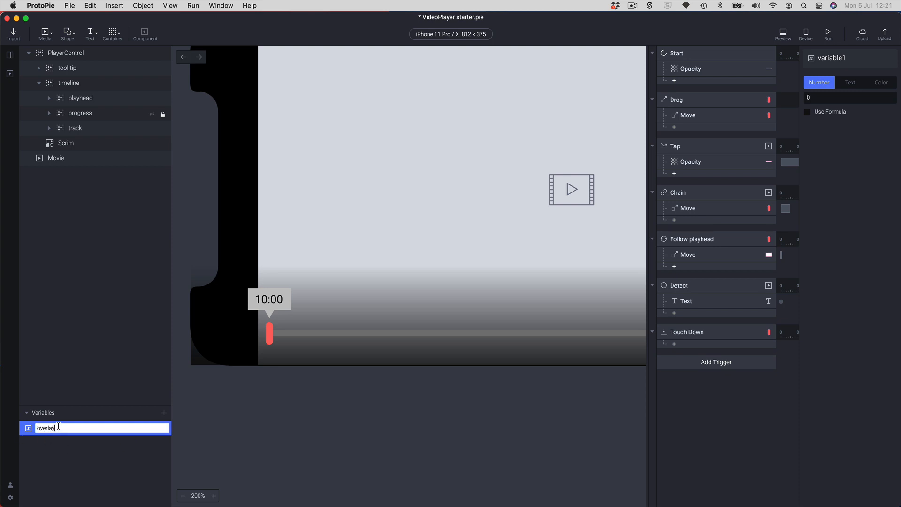
{"action": "key", "text": "Return"}
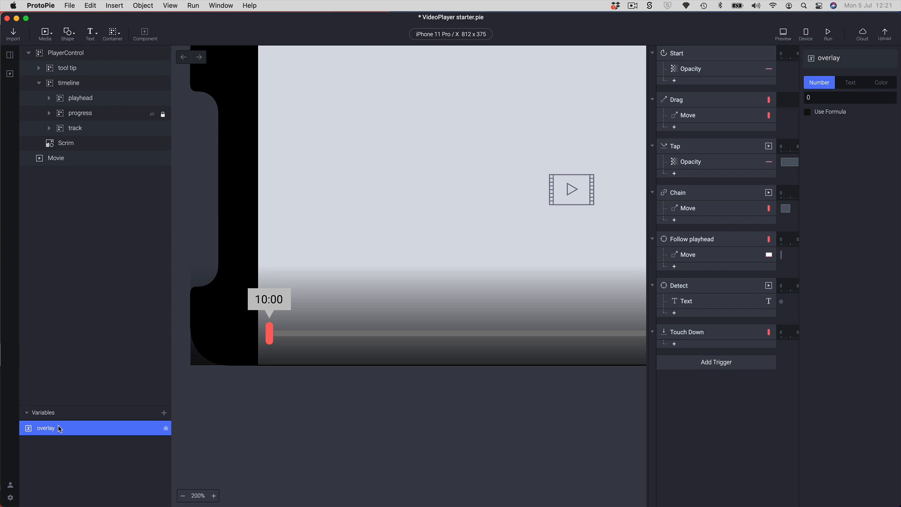
Add an Assign response to the Touch Down trigger that sets the overlay variable to 1.
{"action": "left_click", "coordinate": [695, 336]}
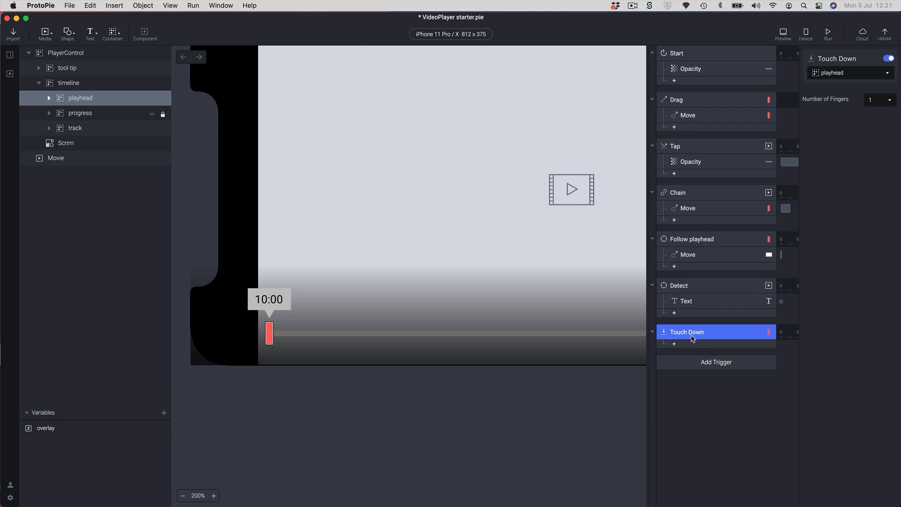
{"action": "left_click", "coordinate": [673, 345]}
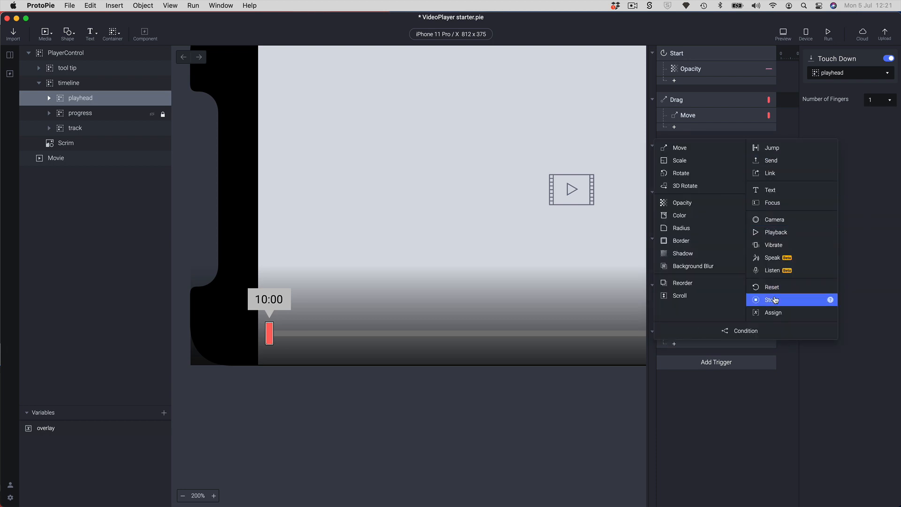
{"action": "left_click", "coordinate": [775, 312]}
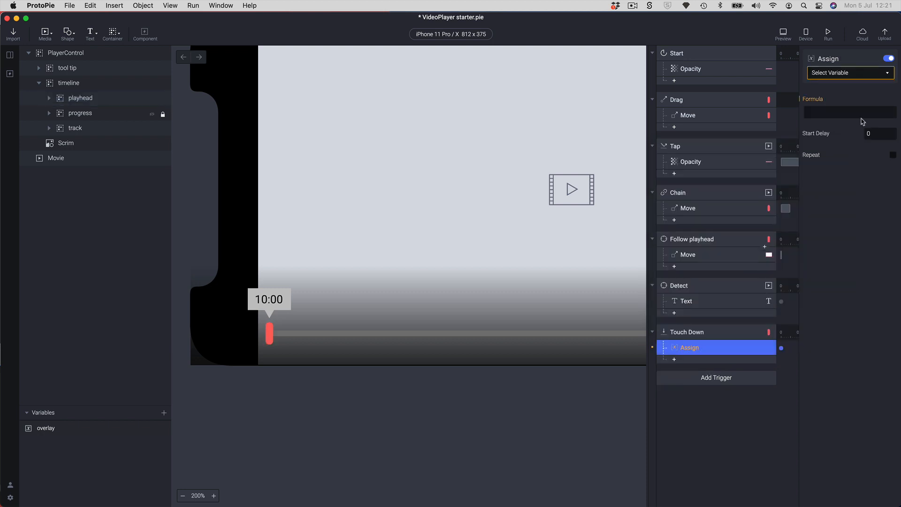
{"action": "left_click", "coordinate": [849, 76]}
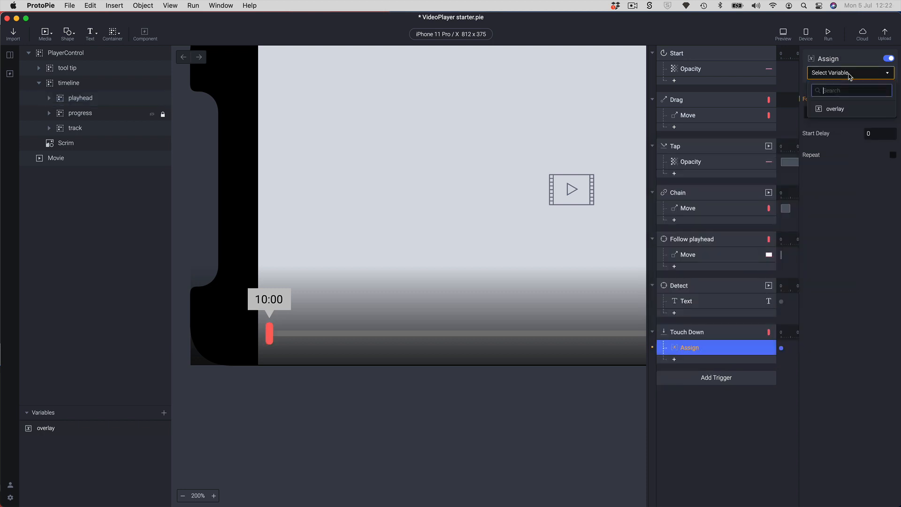
{"action": "left_click", "coordinate": [836, 109]}
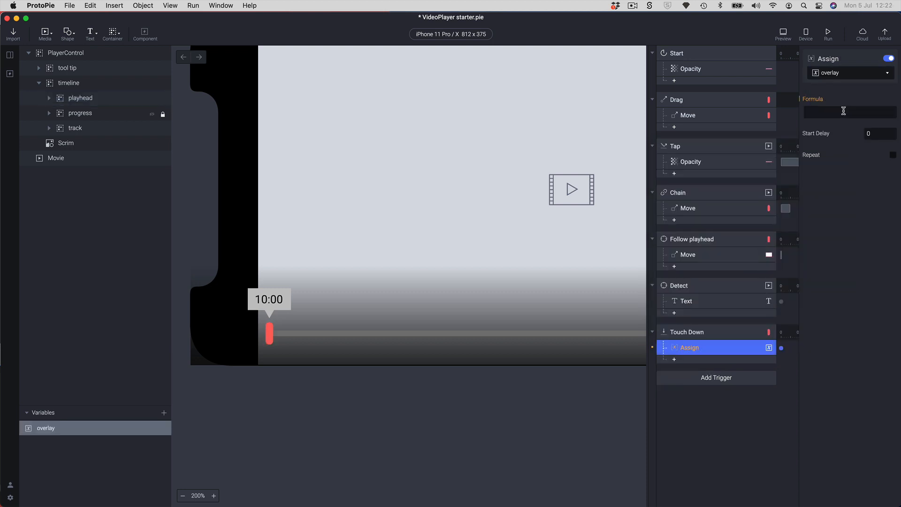
{"action": "left_click", "coordinate": [819, 111]}
{"action": "type", "text": "1"}
{"action": "key", "text": "Return"}
Add a Touch Up trigger and assign it to the playhead layer.
{"action": "left_click", "coordinate": [710, 382]}
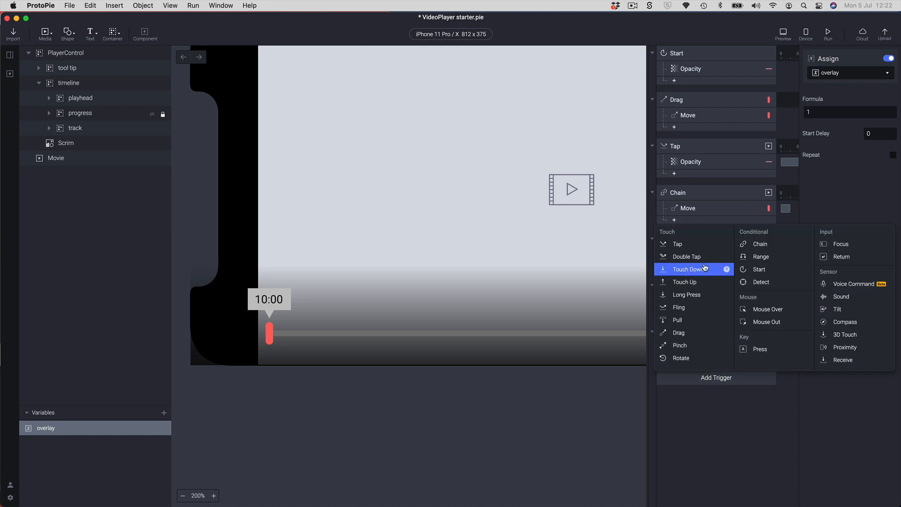
{"action": "left_click", "coordinate": [707, 286]}
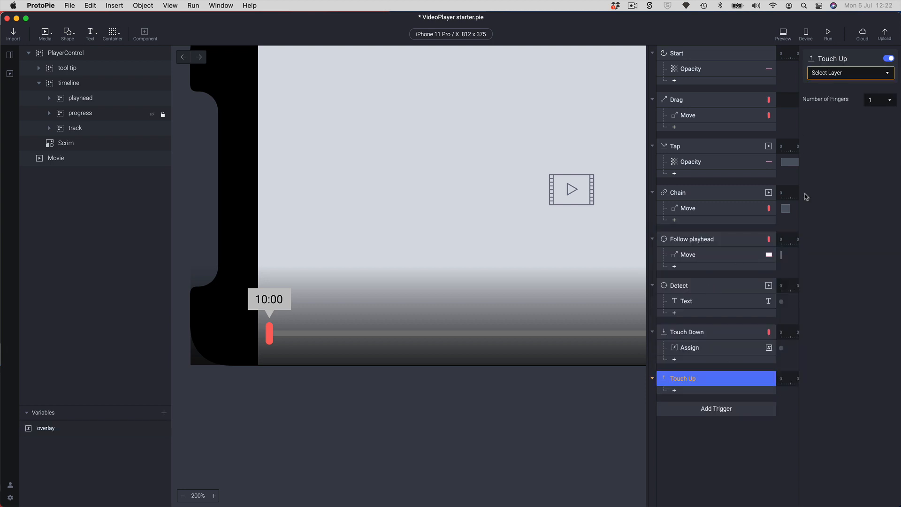
{"action": "left_click", "coordinate": [847, 75]}
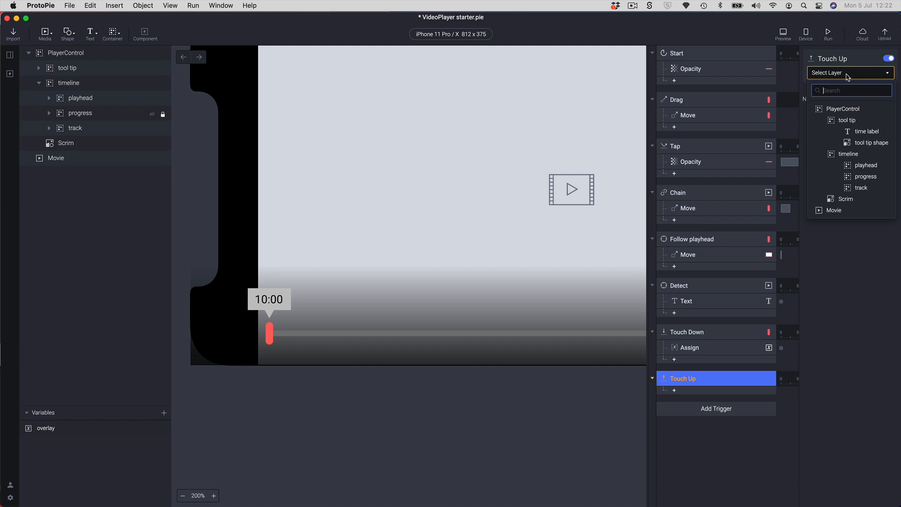
{"action": "type", "text": "play"}
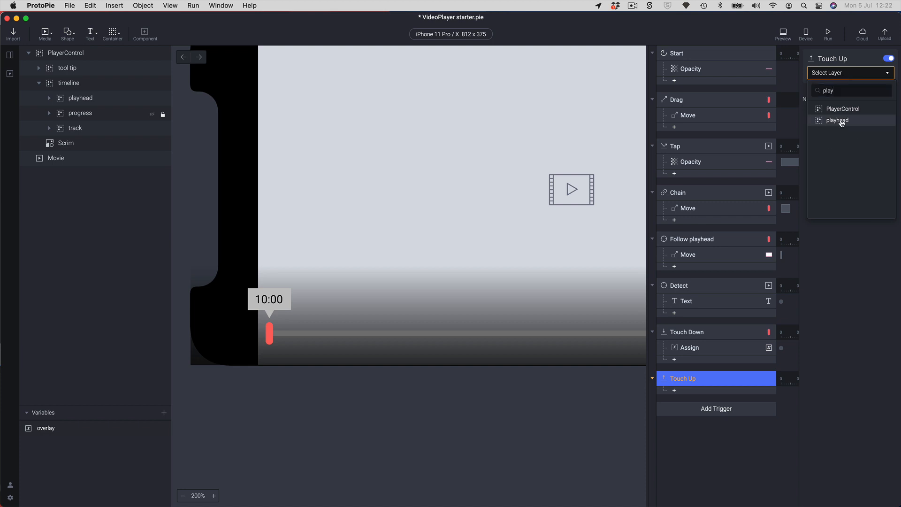
{"action": "left_click", "coordinate": [838, 121]}
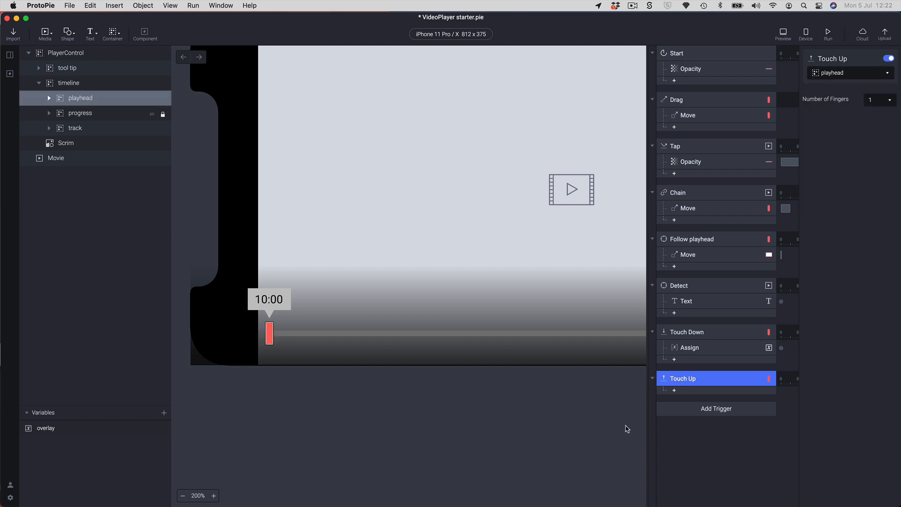
Add an Assign response to the Touch Up trigger that sets the overlay variable to 0.
{"action": "left_click", "coordinate": [681, 391]}
{"action": "left_click", "coordinate": [798, 358]}
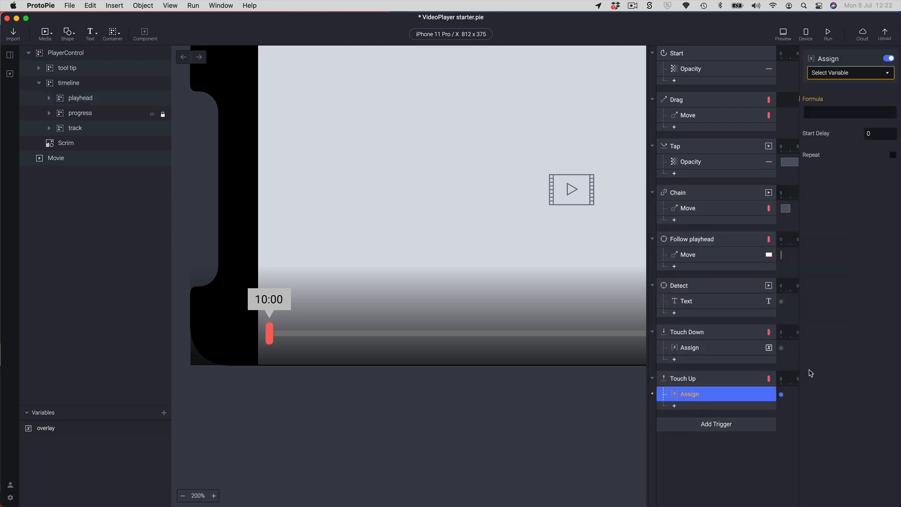
{"action": "left_click", "coordinate": [837, 74]}
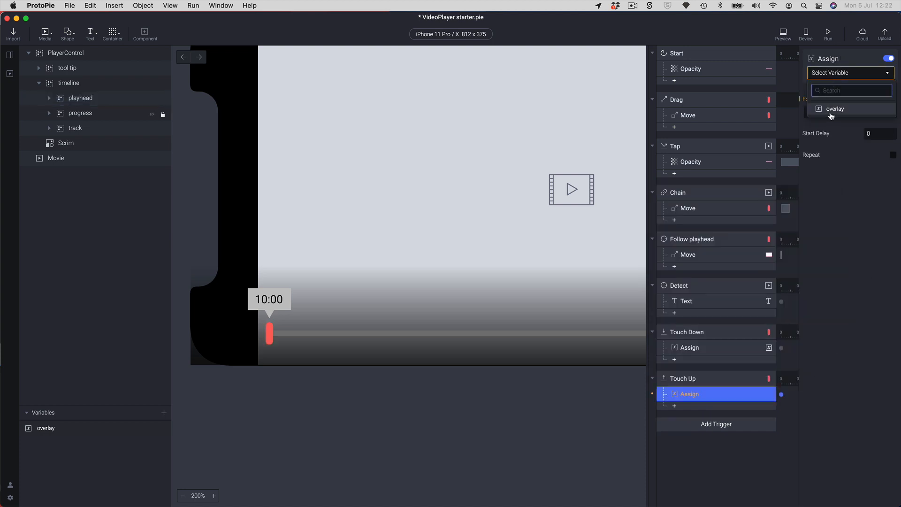
{"action": "left_click", "coordinate": [831, 108]}
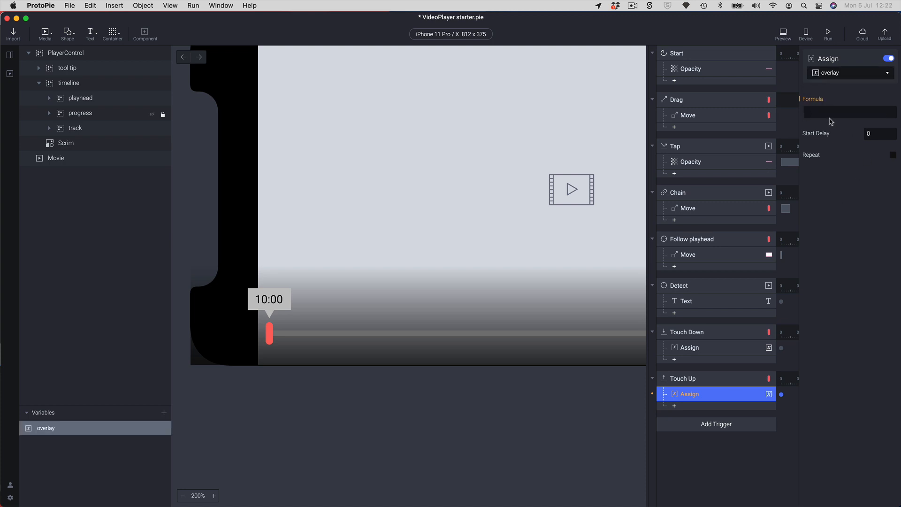
{"action": "left_click", "coordinate": [821, 111]}
{"action": "type", "text": "0"}
{"action": "key", "text": "Return"}
Add a condition to the Follow playhead trigger requiring the overlay variable to equal 1.
{"action": "left_click", "coordinate": [688, 241]}
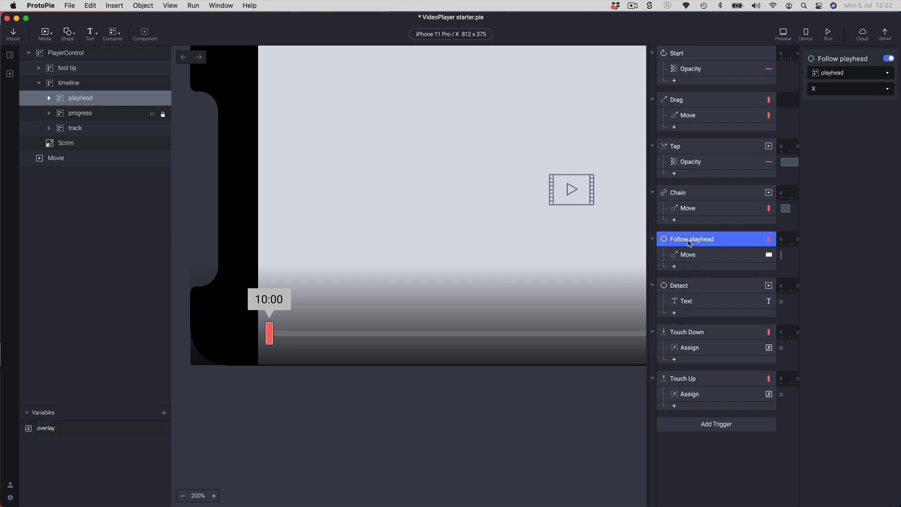
{"action": "left_click", "coordinate": [682, 268]}
{"action": "left_click", "coordinate": [730, 464]}
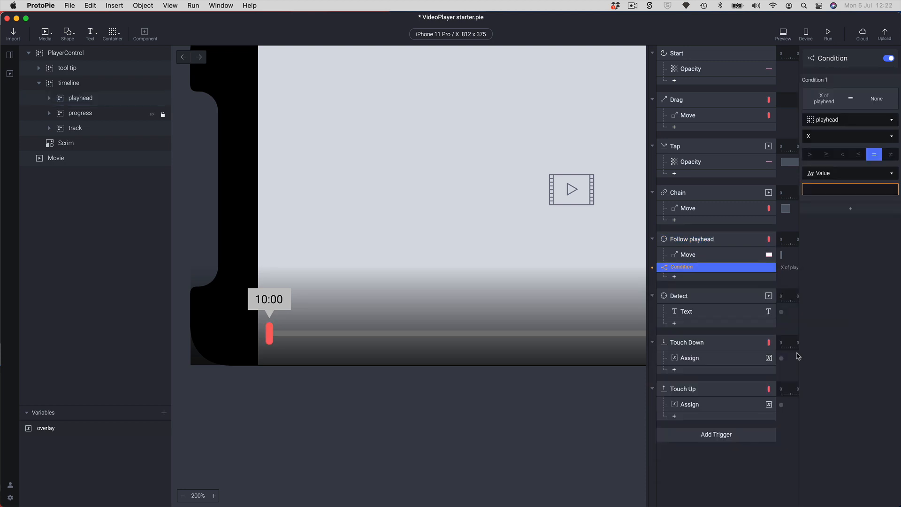
{"action": "left_click", "coordinate": [823, 122]}
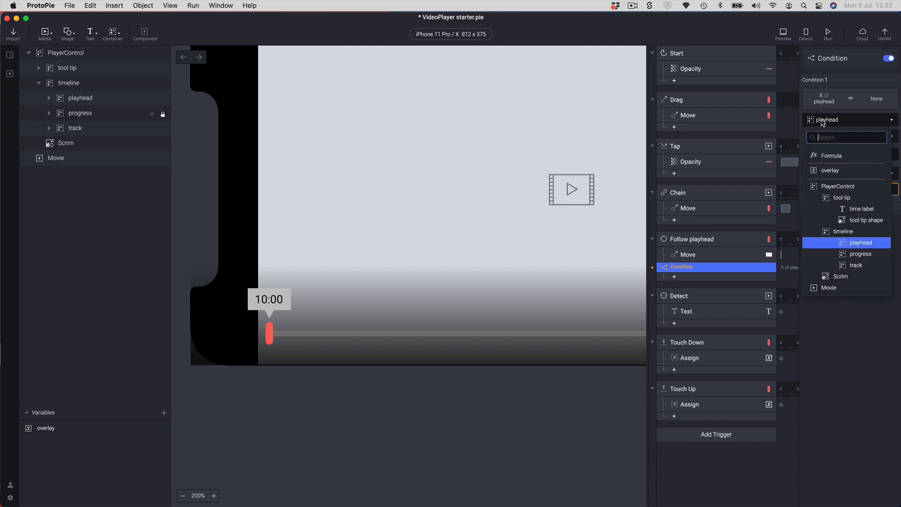
{"action": "left_click", "coordinate": [826, 171]}
{"action": "left_click", "coordinate": [822, 177]}
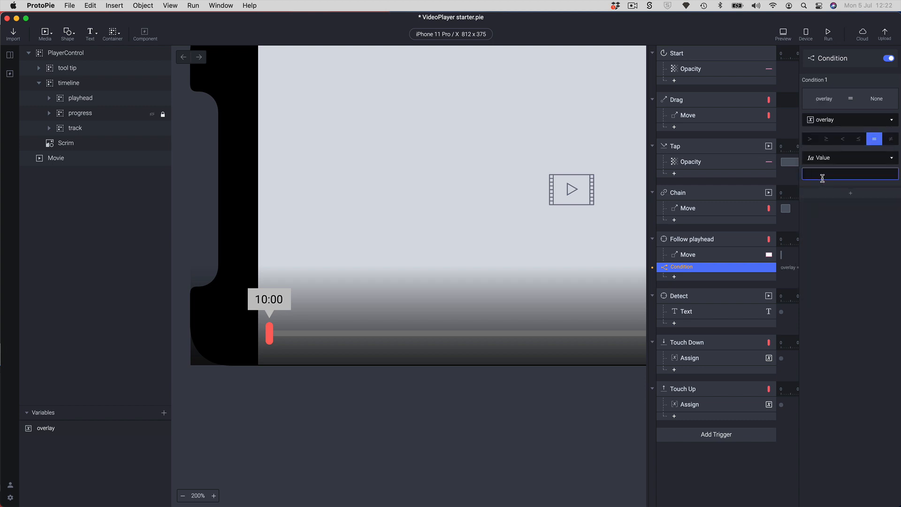
{"action": "type", "text": "1"}
{"action": "key", "text": "Return"}
Add a Playback response under the overlay condition, targeting the Movie layer with a Seek action driven by a formula.
{"action": "left_click", "coordinate": [676, 278]}
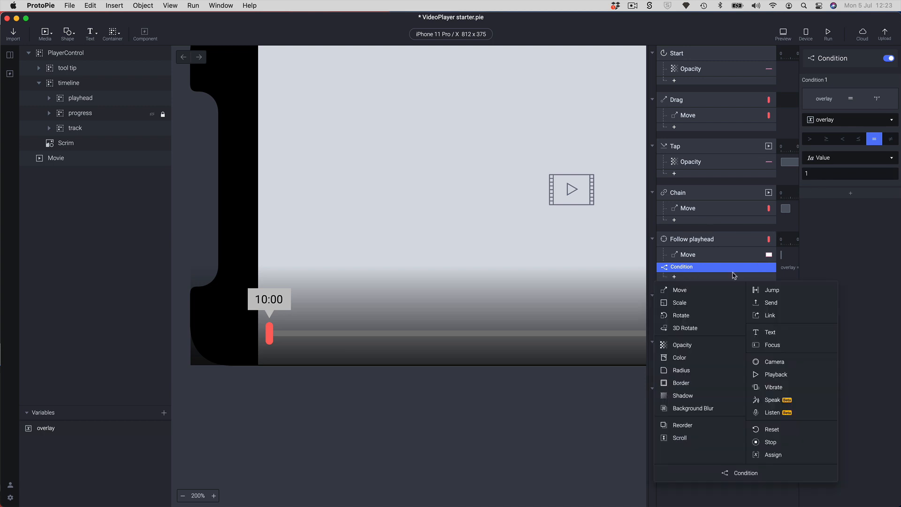
{"action": "left_click", "coordinate": [799, 378]}
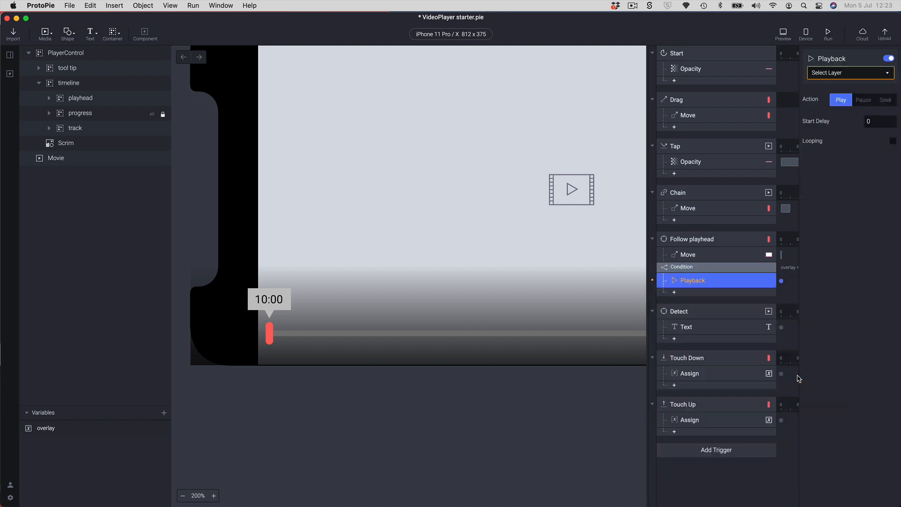
{"action": "left_click", "coordinate": [825, 74]}
{"action": "left_click", "coordinate": [829, 109]}
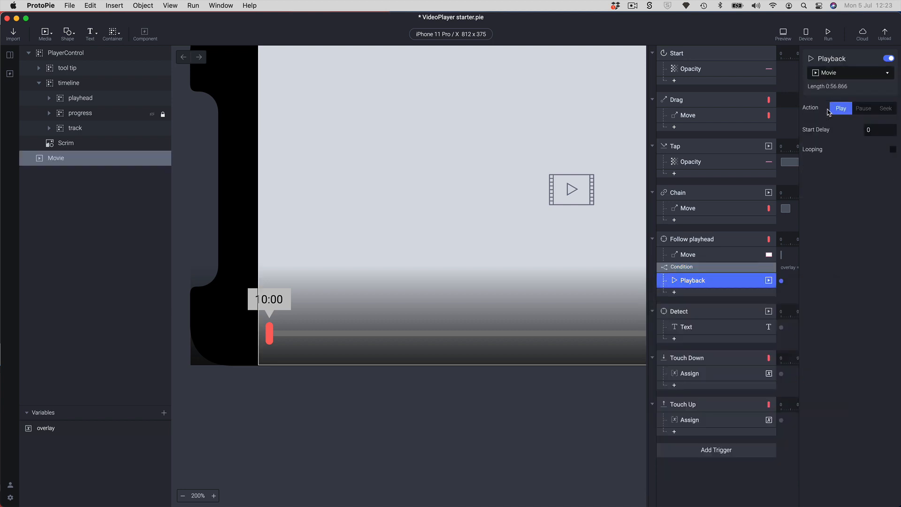
{"action": "left_click", "coordinate": [885, 110]}
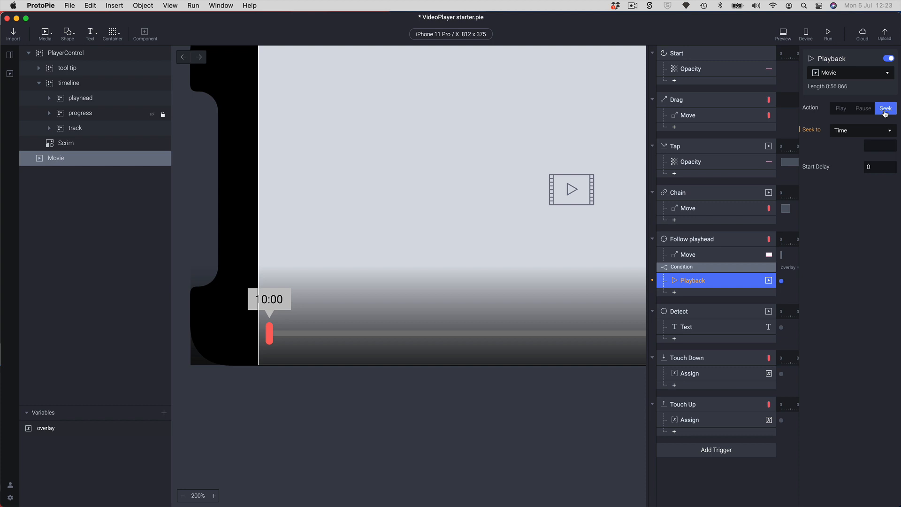
{"action": "left_click", "coordinate": [847, 135]}
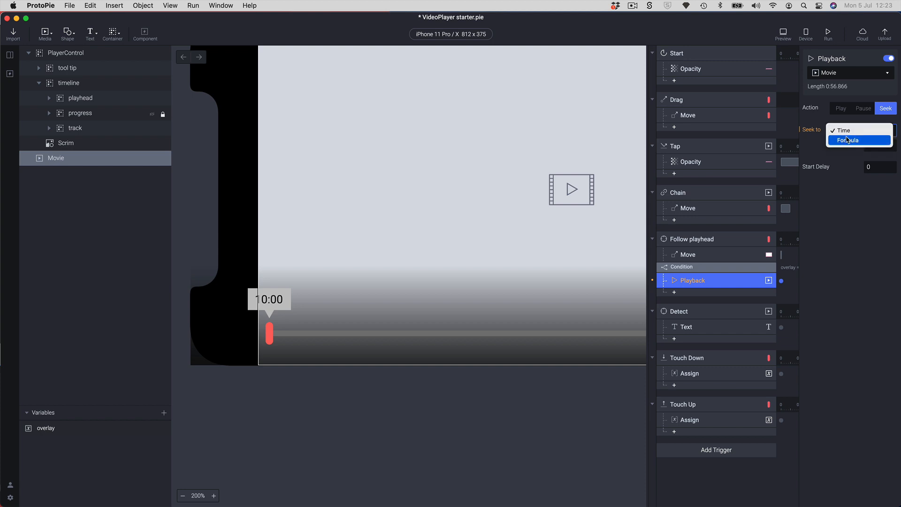
{"action": "left_click", "coordinate": [848, 141]}
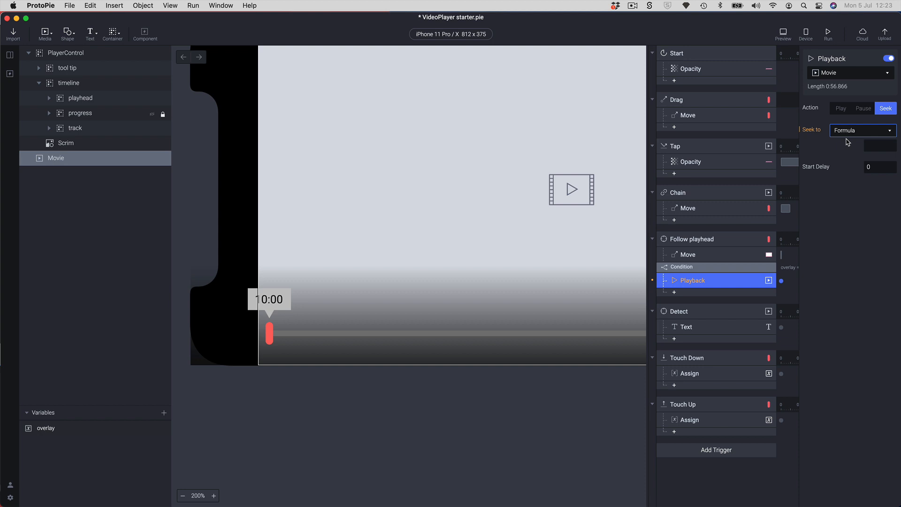
Set the overlay condition's Playback seek formula to `playhead`.x/670 * 57.
{"action": "left_click", "coordinate": [873, 146]}
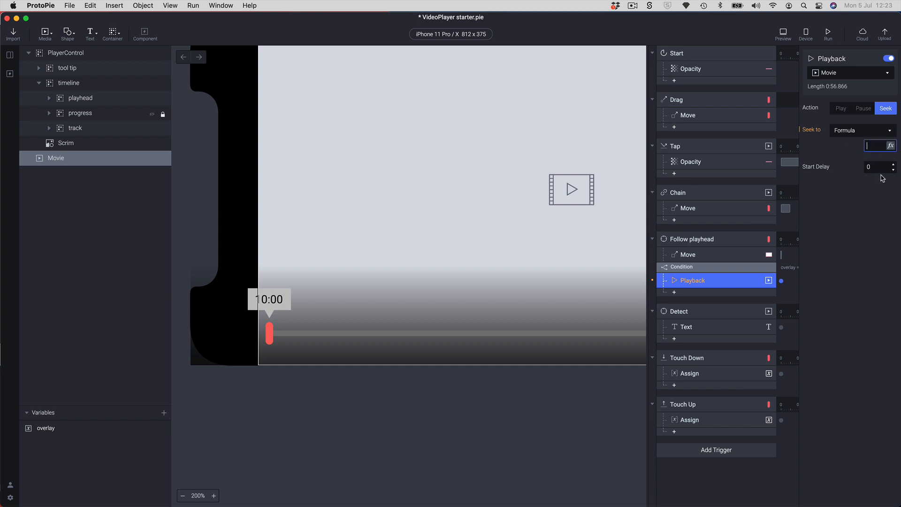
{"action": "left_click", "coordinate": [891, 147]}
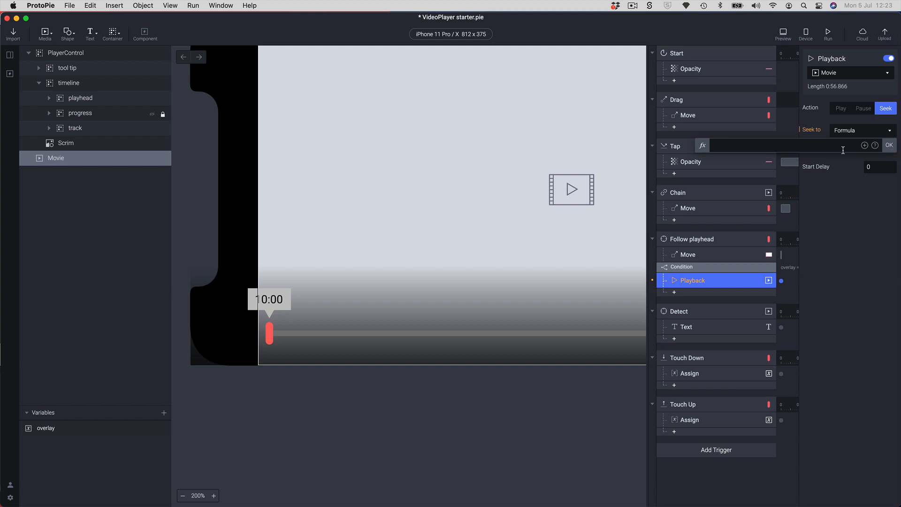
{"action": "type", "text": "`"}
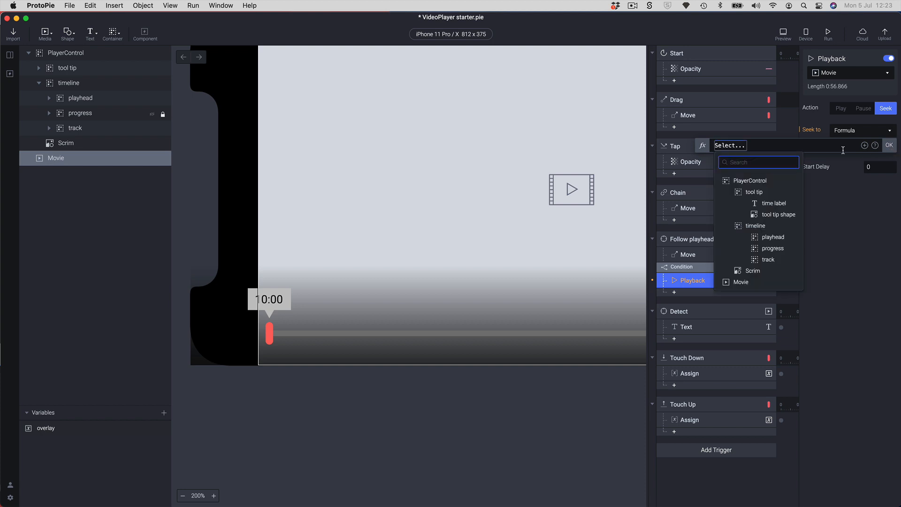
{"action": "type", "text": "pla"}
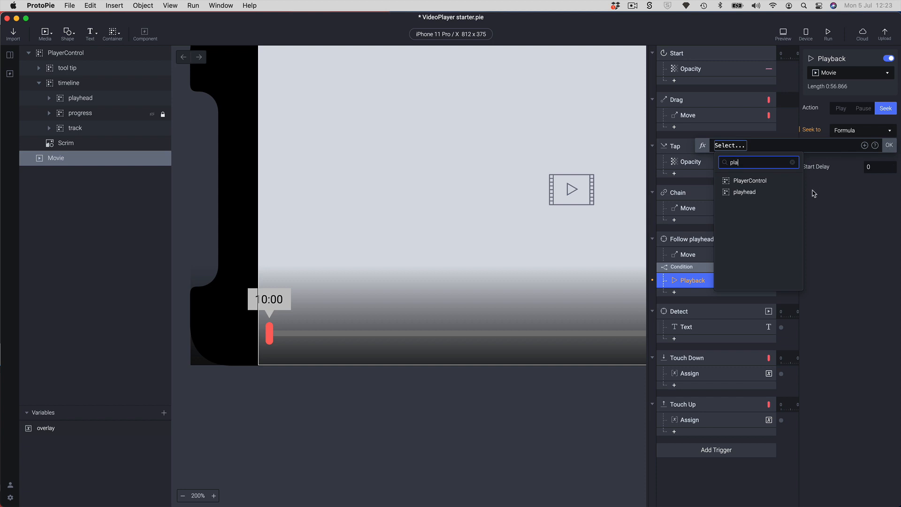
{"action": "left_click", "coordinate": [744, 193]}
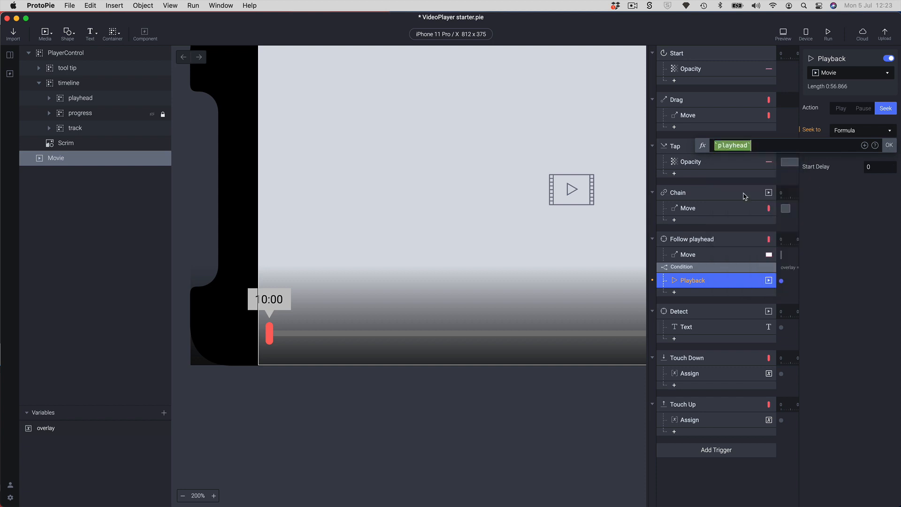
{"action": "type", "text": "."}
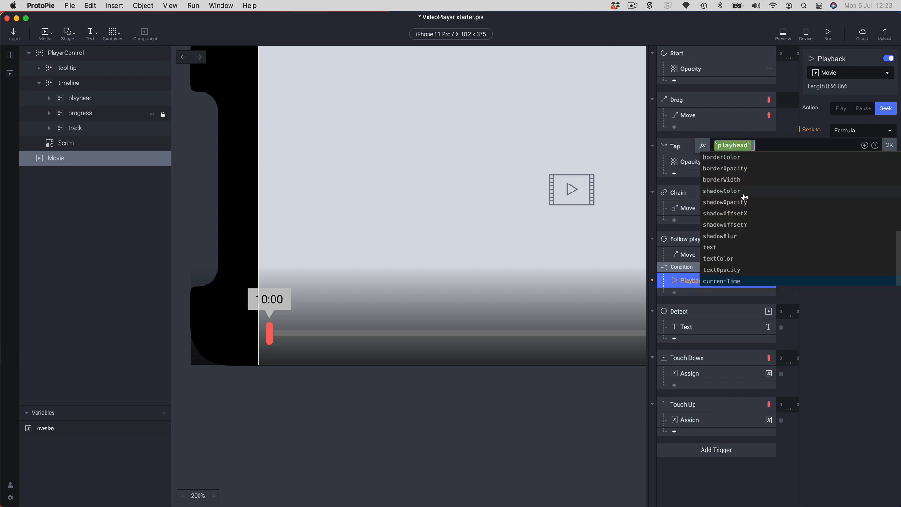
{"action": "type", "text": "x"}
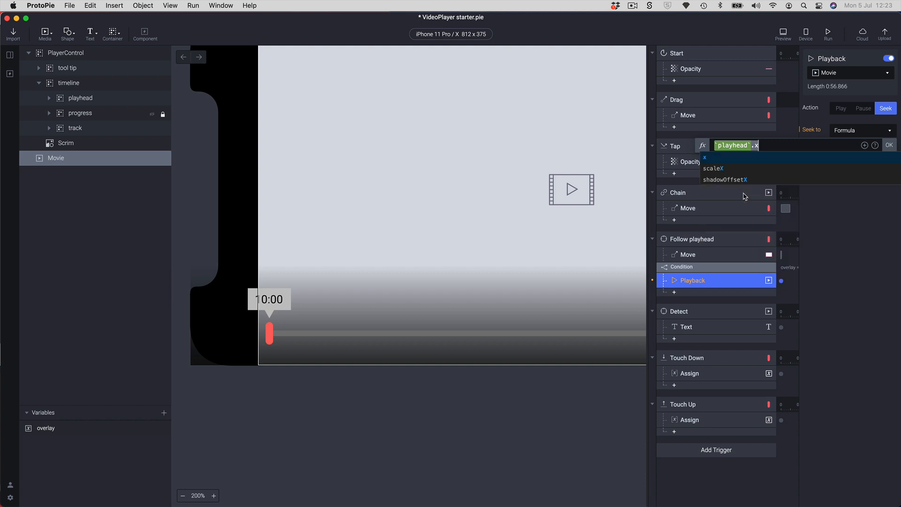
{"action": "type", "text": "/"}
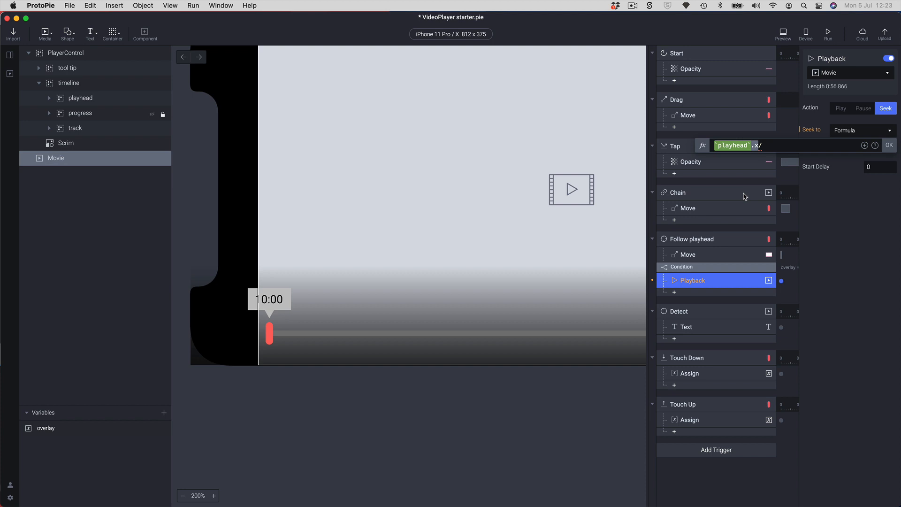
{"action": "type", "text": "670 * 57"}
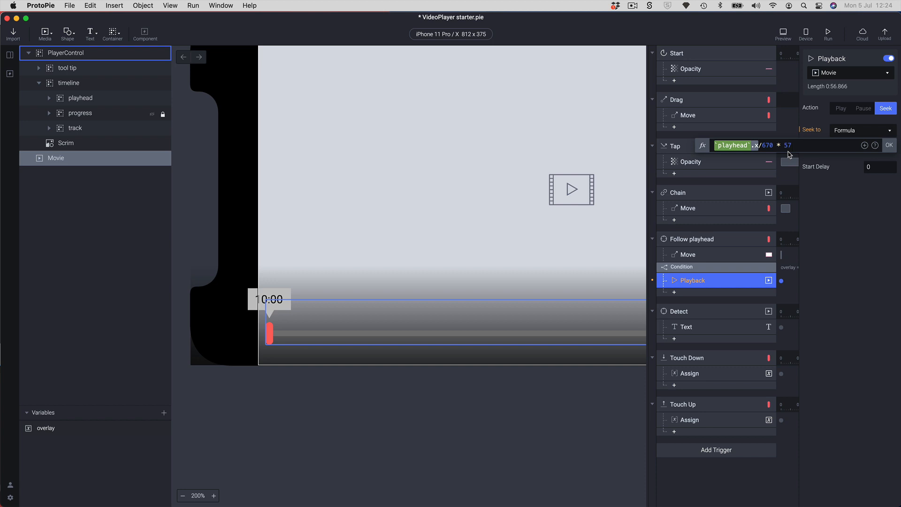
{"action": "left_click", "coordinate": [888, 145]}
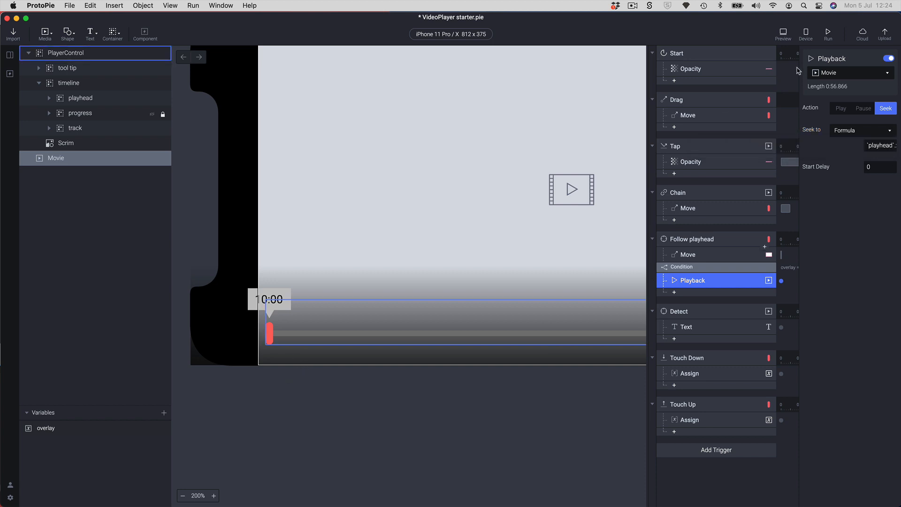
Preview the prototype and scrub the playhead along the timeline to test seeking in the movie.
{"action": "left_click", "coordinate": [782, 34]}
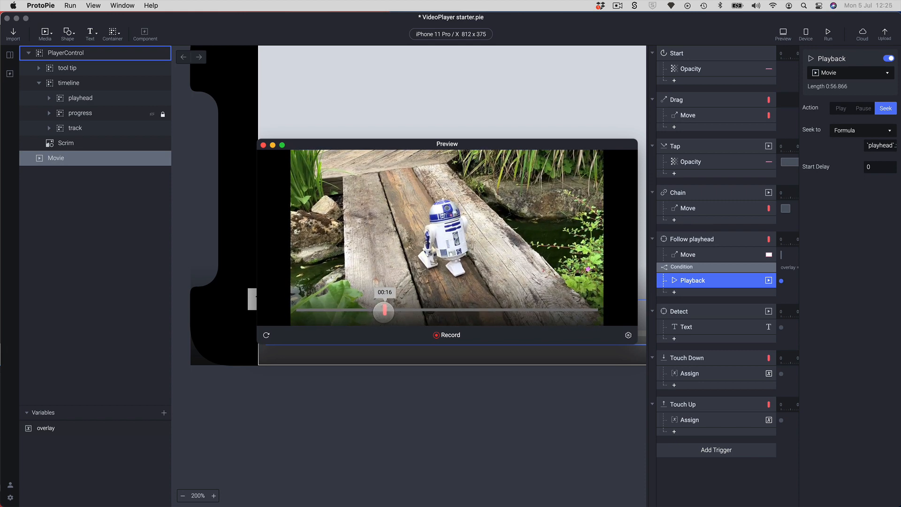
{"action": "mouse_move", "coordinate": [424, 305]}
{"action": "left_mouse_down"}
{"action": "mouse_move", "coordinate": [491, 312]}
{"action": "mouse_move", "coordinate": [398, 311]}
{"action": "mouse_move", "coordinate": [434, 312]}
{"action": "mouse_move", "coordinate": [426, 312]}
{"action": "left_mouse_up"}
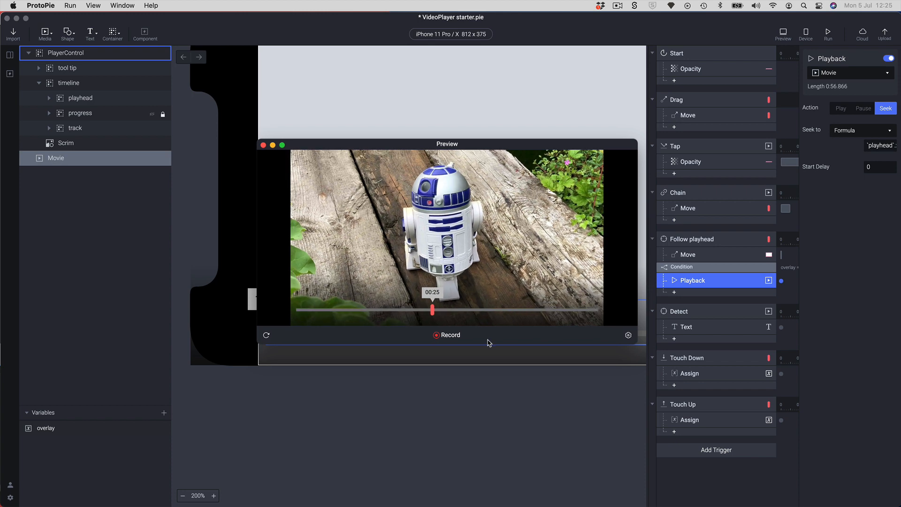
{"action": "left_click", "coordinate": [263, 145]}
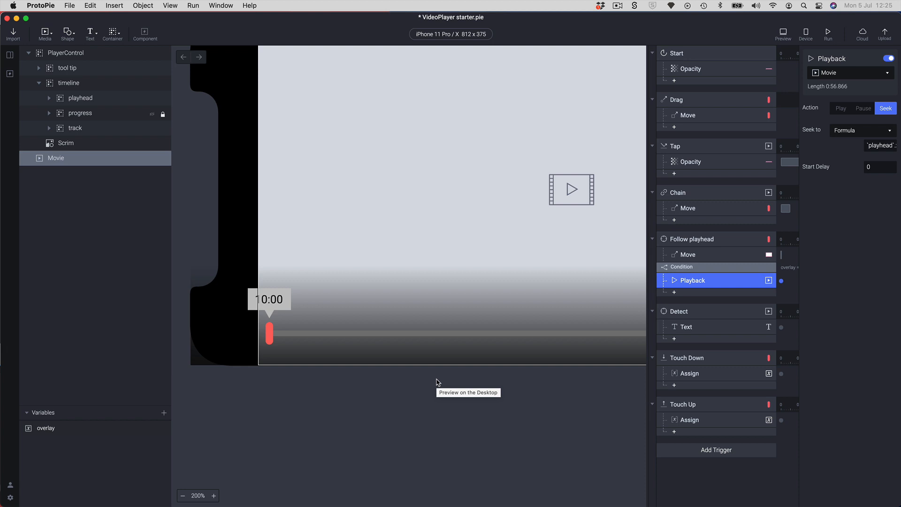
Add a Playback response to the Touch Down trigger that targets the Movie layer with the Pause action.
{"action": "left_click", "coordinate": [182, 496]}
{"action": "left_click_drag", "start_coordinate": [541, 382], "coordinate": [474, 370]}
{"action": "left_click", "coordinate": [475, 374]}
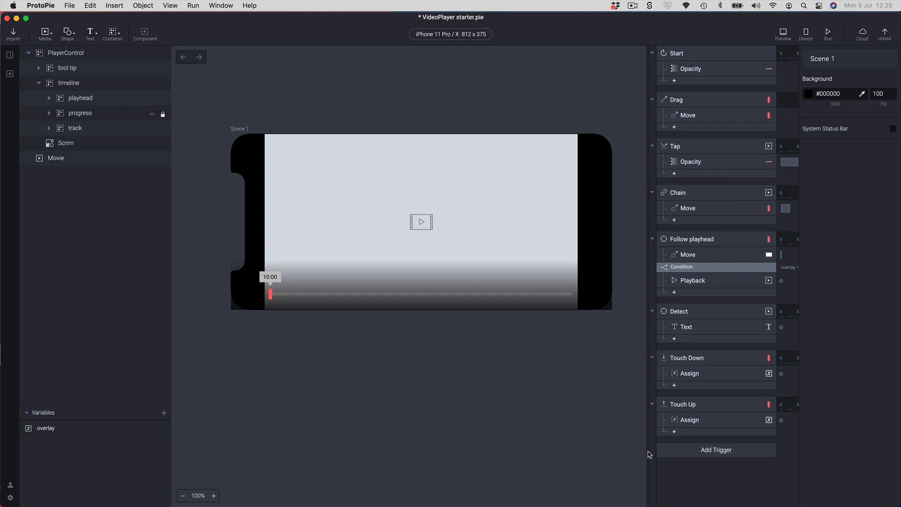
{"action": "left_click", "coordinate": [699, 375]}
{"action": "left_click", "coordinate": [691, 386]}
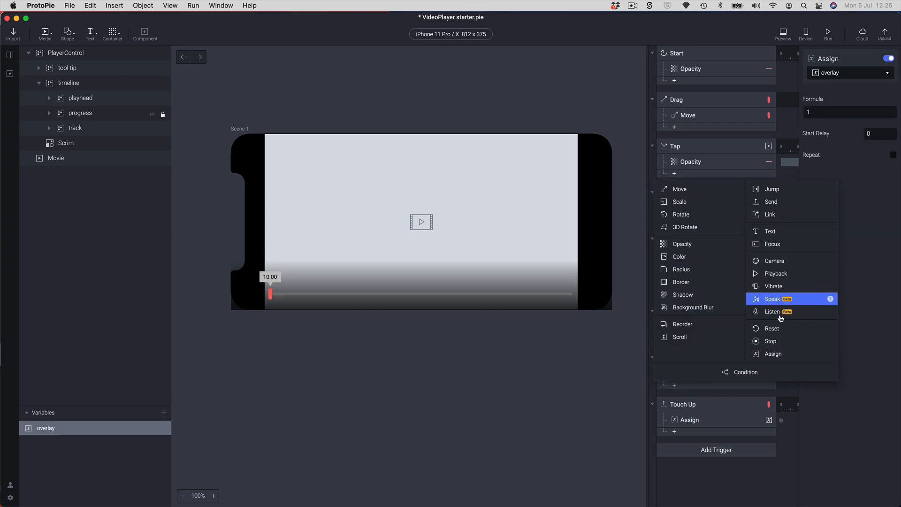
{"action": "left_click", "coordinate": [781, 273]}
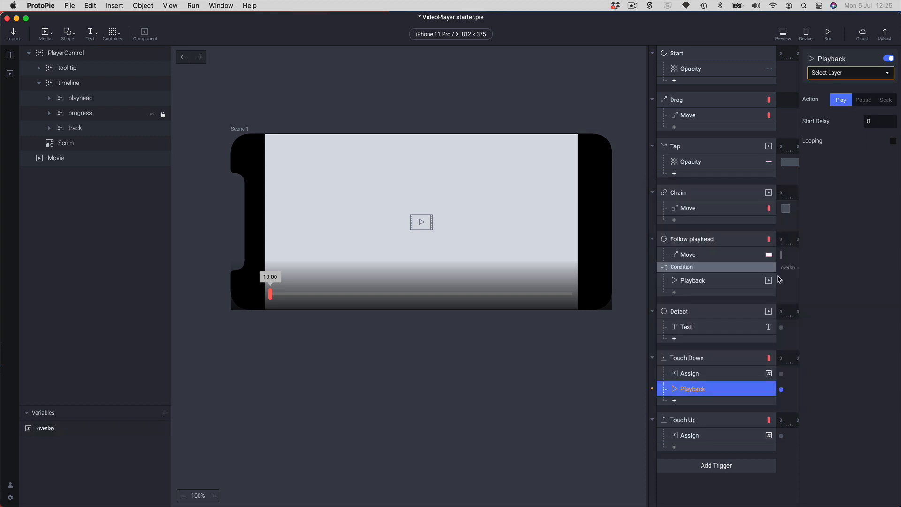
{"action": "left_click", "coordinate": [814, 73]}
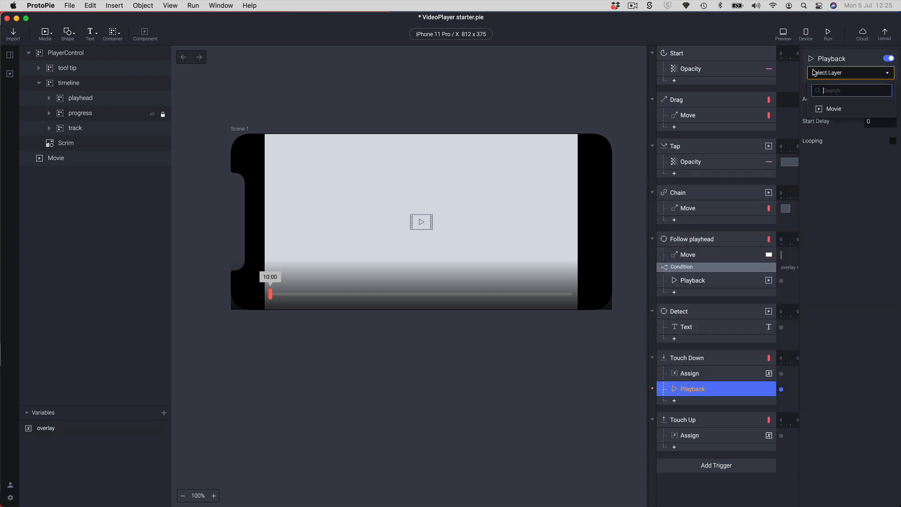
{"action": "left_click", "coordinate": [827, 114]}
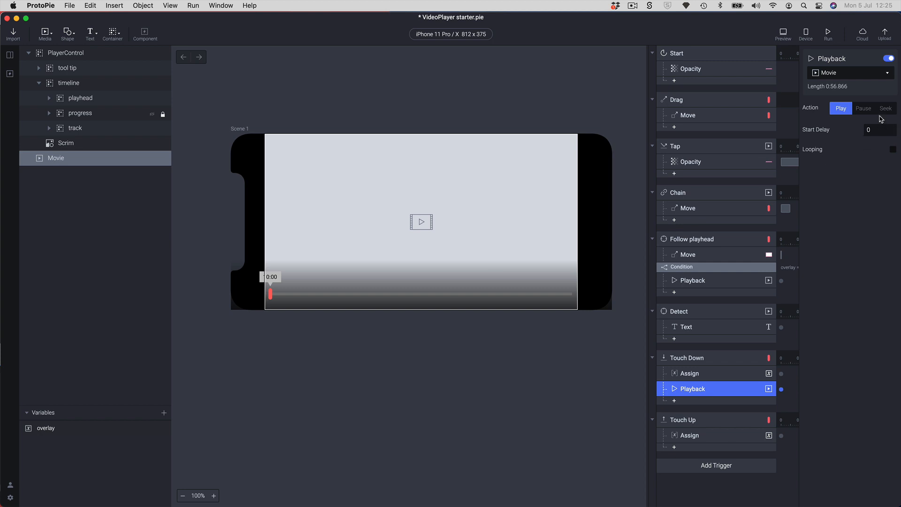
{"action": "left_click", "coordinate": [858, 113]}
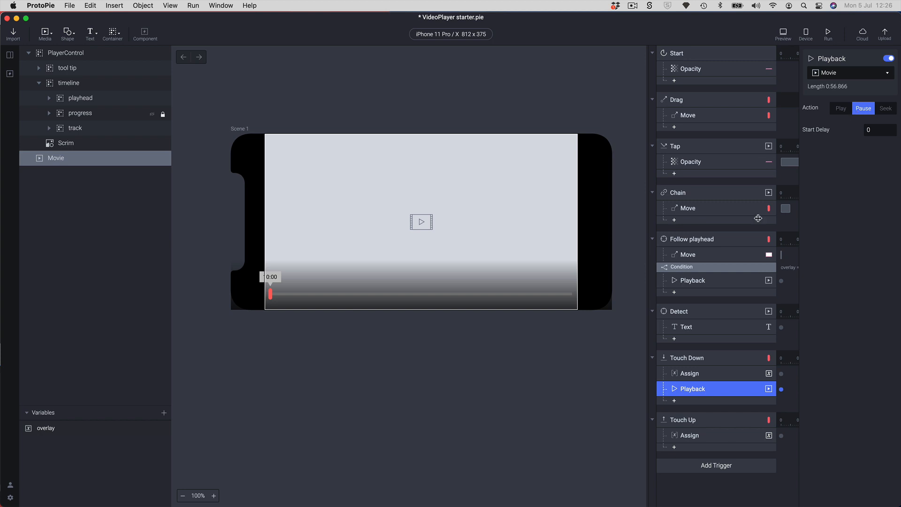
Add a Playback response to the Touch Up trigger that targets the Movie layer with the Play action.
{"action": "left_click", "coordinate": [711, 421]}
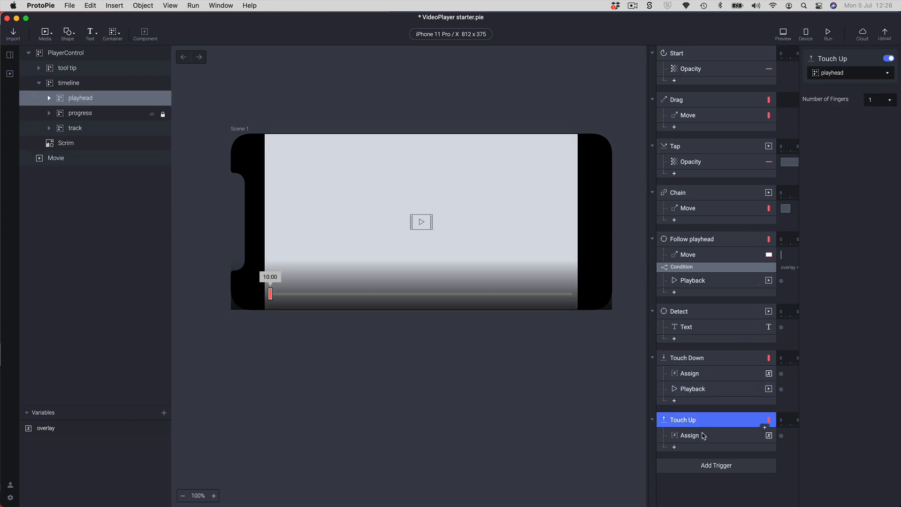
{"action": "left_click", "coordinate": [696, 448]}
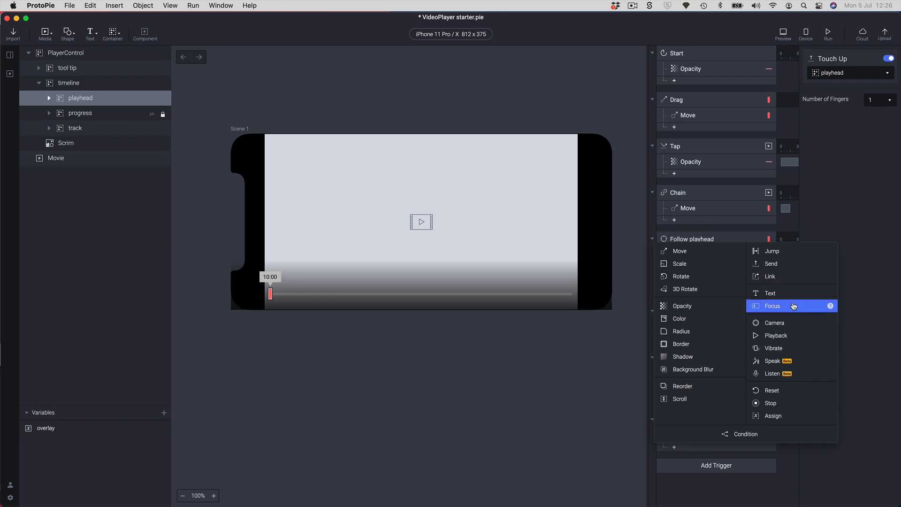
{"action": "left_click", "coordinate": [789, 335]}
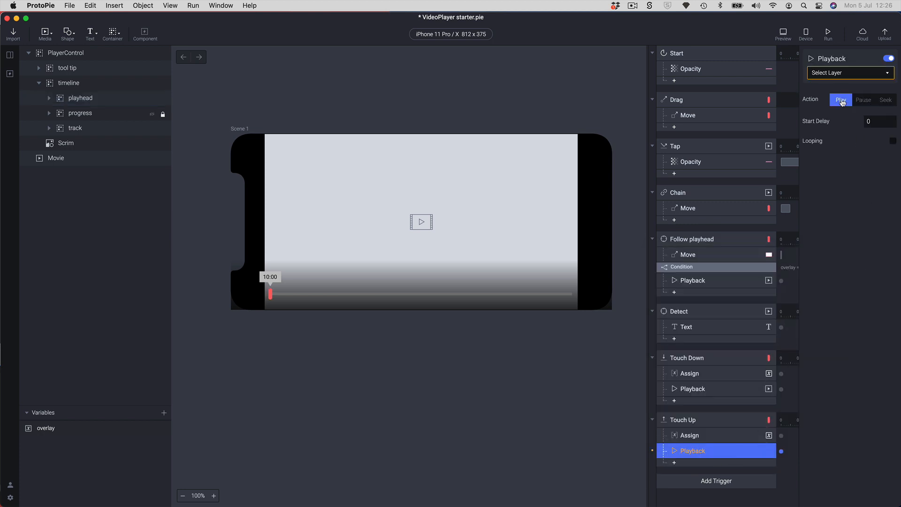
{"action": "left_click", "coordinate": [839, 75]}
{"action": "left_click", "coordinate": [831, 109]}
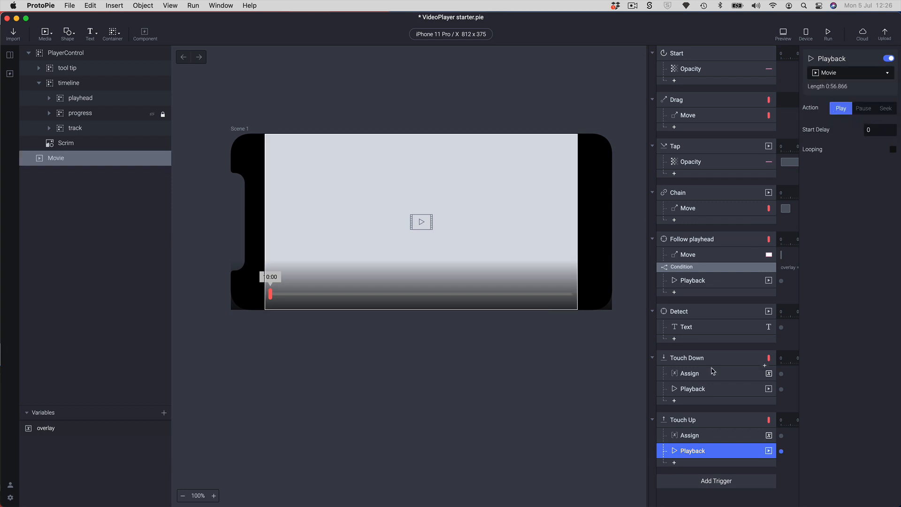
Review the Touch Down Playback response and preview how the movie behaves while the playhead is scrubbed and released.
{"action": "left_click", "coordinate": [691, 390]}
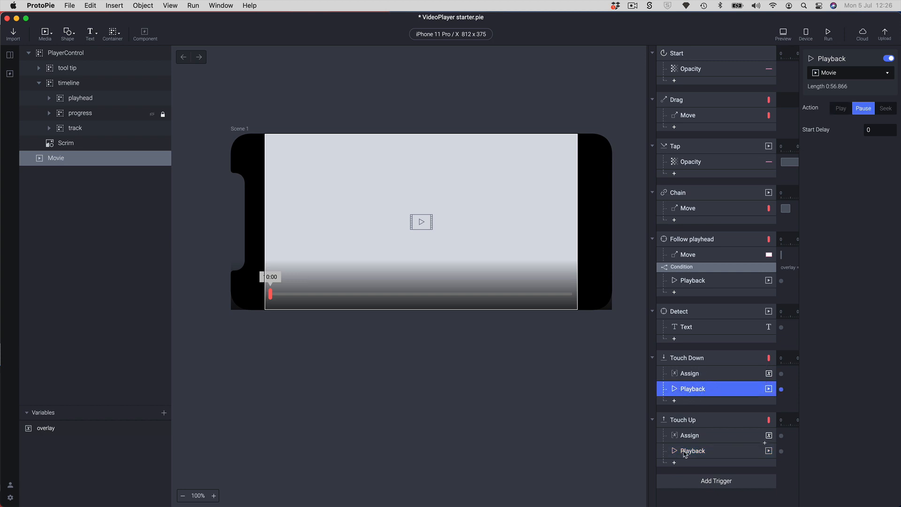
{"action": "left_click", "coordinate": [792, 36]}
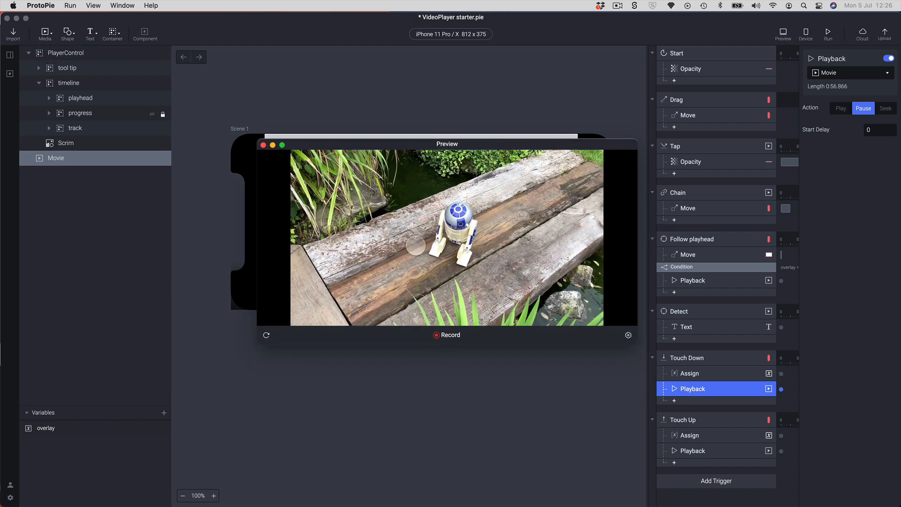
{"action": "left_click", "coordinate": [406, 252]}
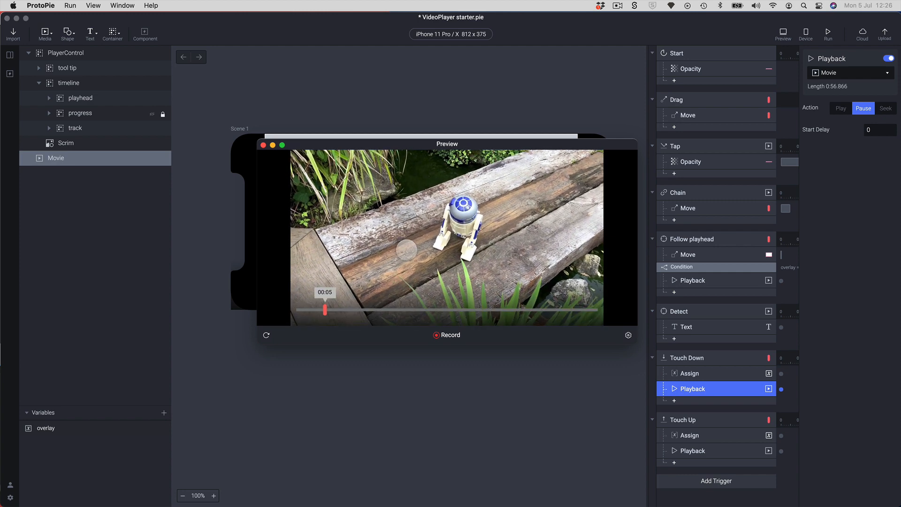
{"action": "left_click_drag", "start_coordinate": [333, 311], "coordinate": [342, 310]}
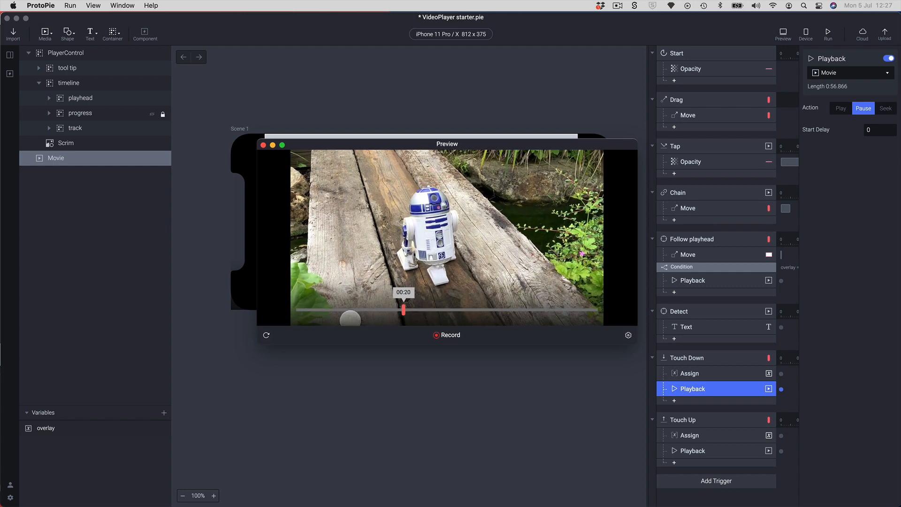
{"action": "left_click", "coordinate": [377, 312]}
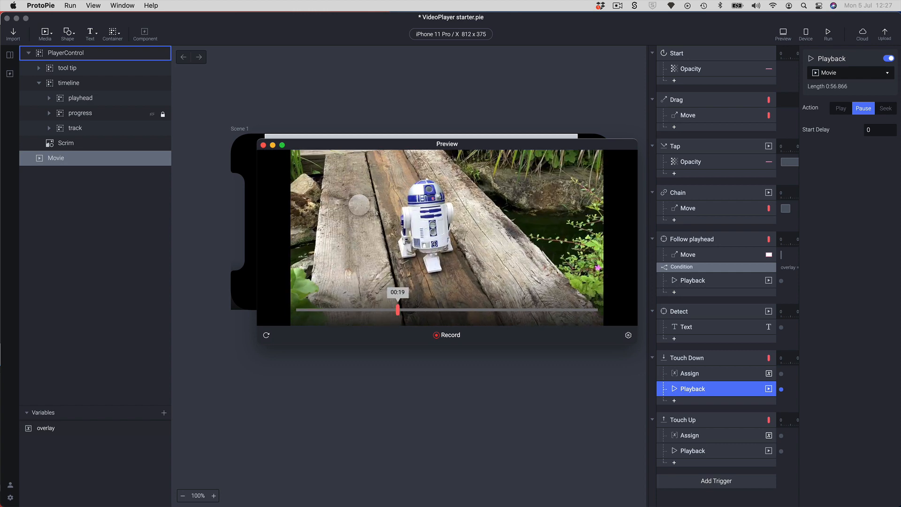
{"action": "left_click", "coordinate": [263, 145]}
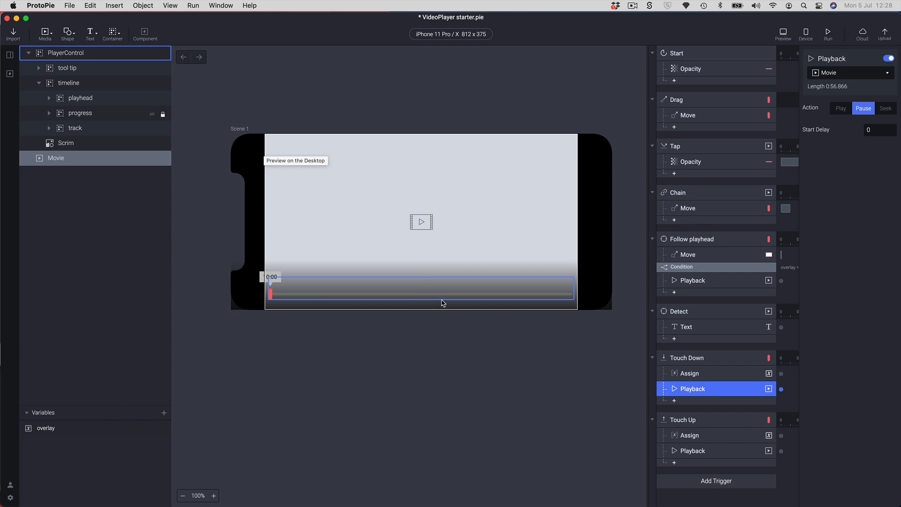
Create a variable for this scene only and name it timer.
{"action": "left_click", "coordinate": [164, 417]}
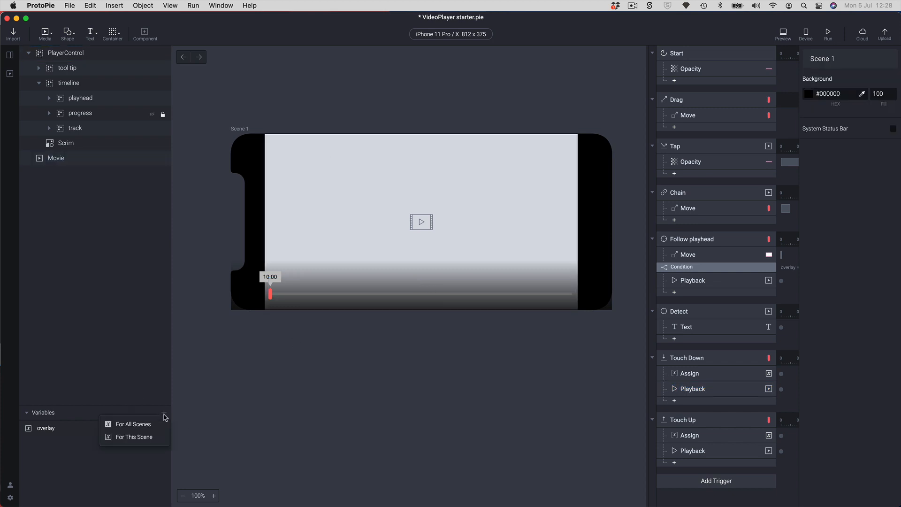
{"action": "left_click", "coordinate": [130, 440]}
{"action": "double_click", "coordinate": [49, 444]}
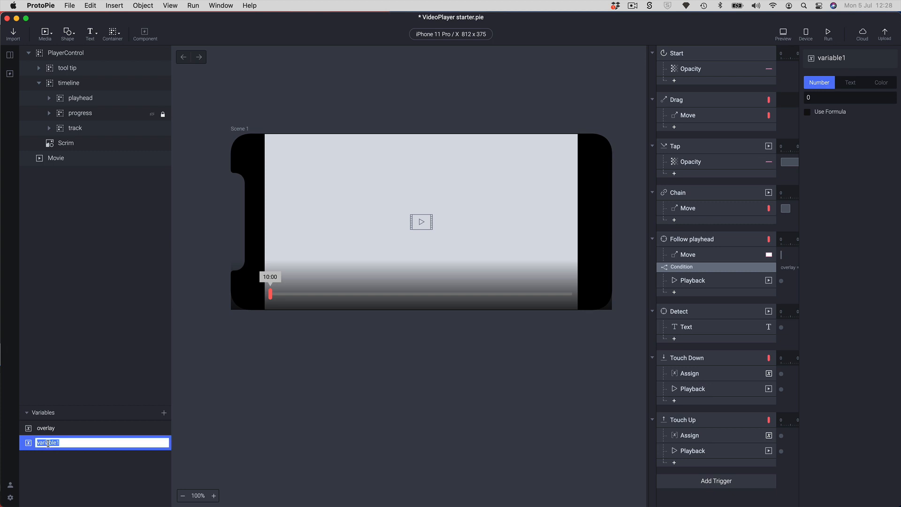
{"action": "type", "text": "timer"}
{"action": "key", "text": "Return"}
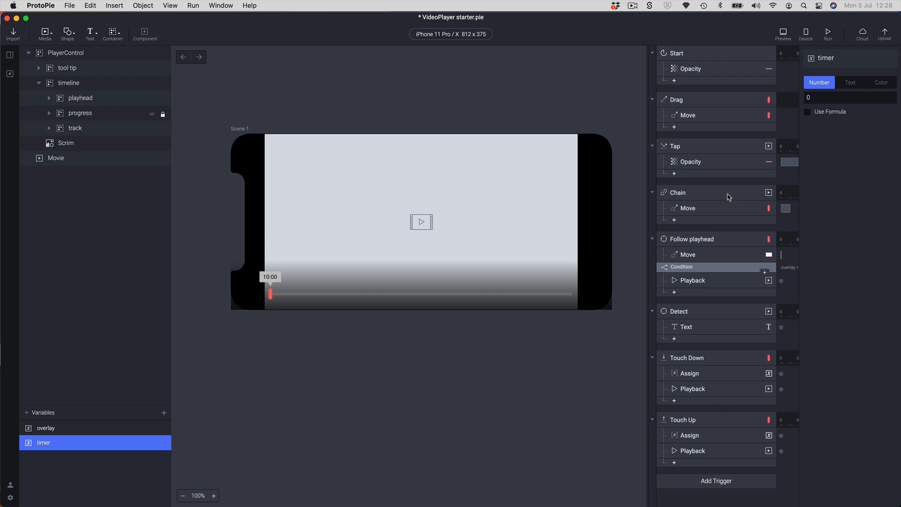
Add an Assign response to the Tap trigger that sets the timer variable with the formula timer + 1.
{"action": "left_click", "coordinate": [682, 149]}
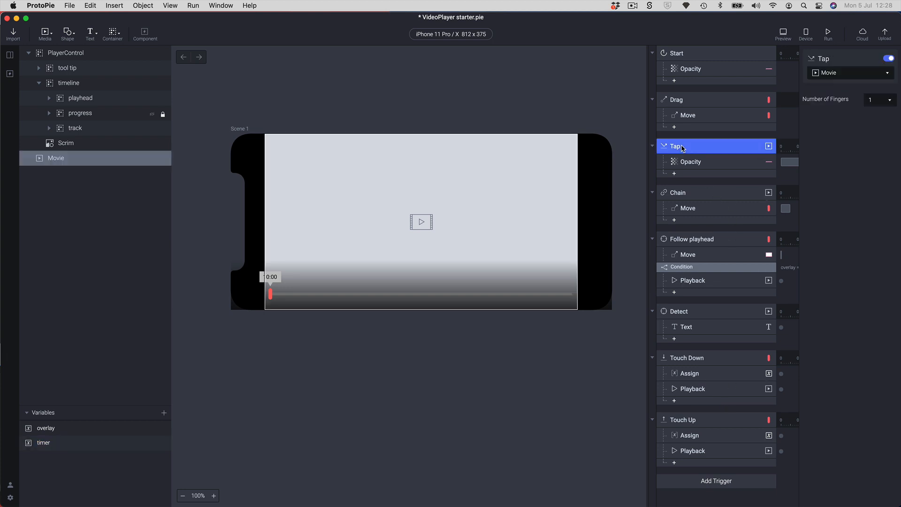
{"action": "left_click", "coordinate": [682, 174]}
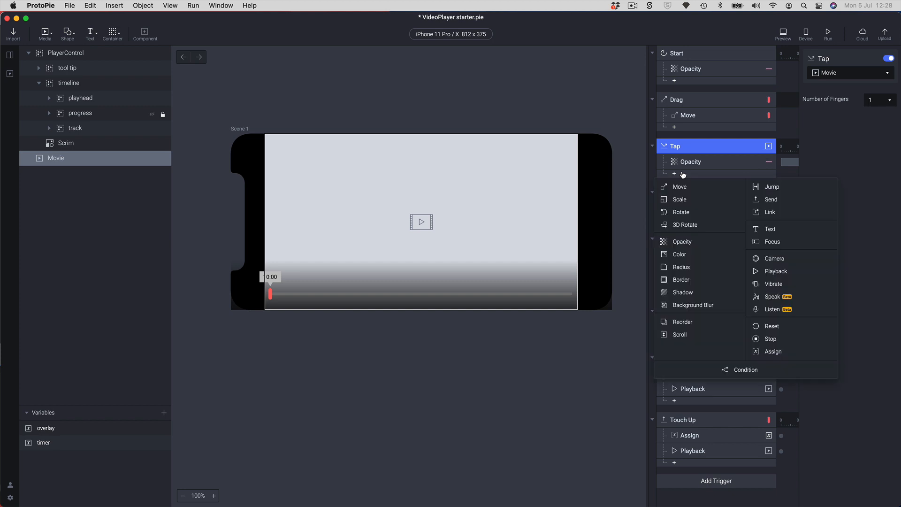
{"action": "left_click", "coordinate": [781, 351]}
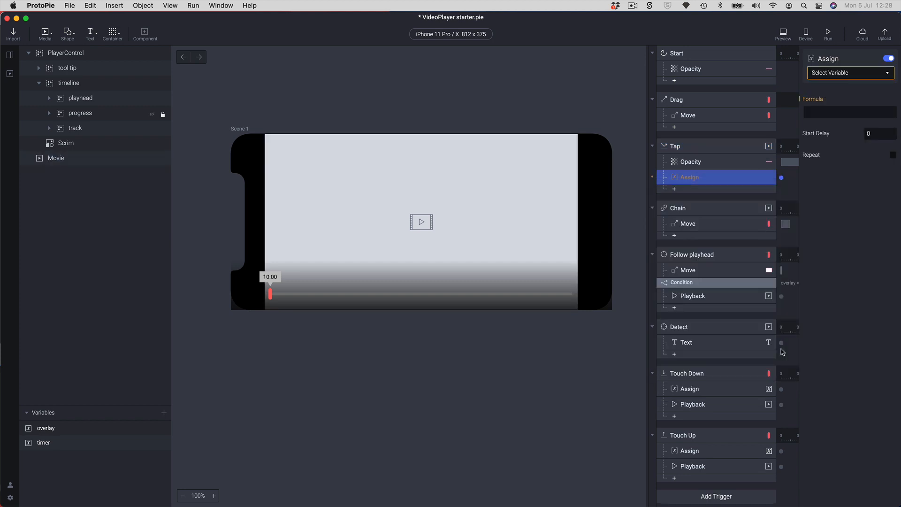
{"action": "left_click", "coordinate": [835, 76]}
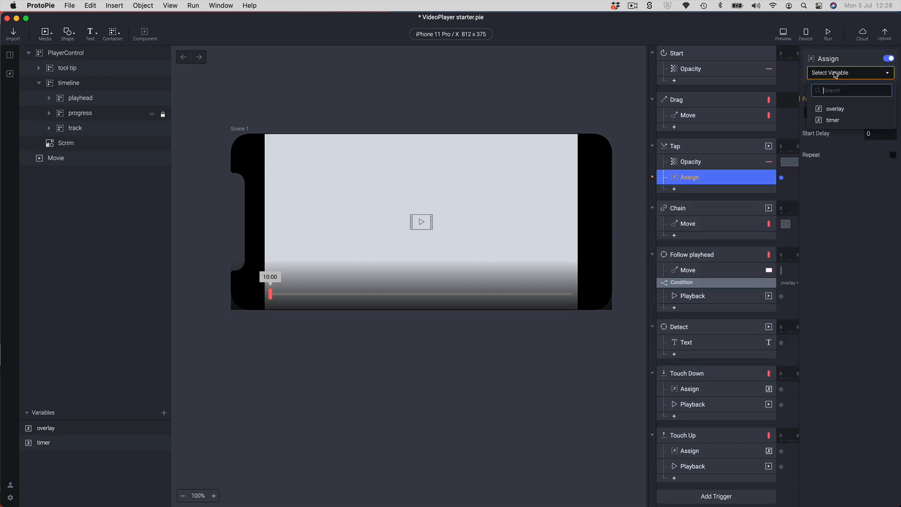
{"action": "left_click", "coordinate": [829, 121]}
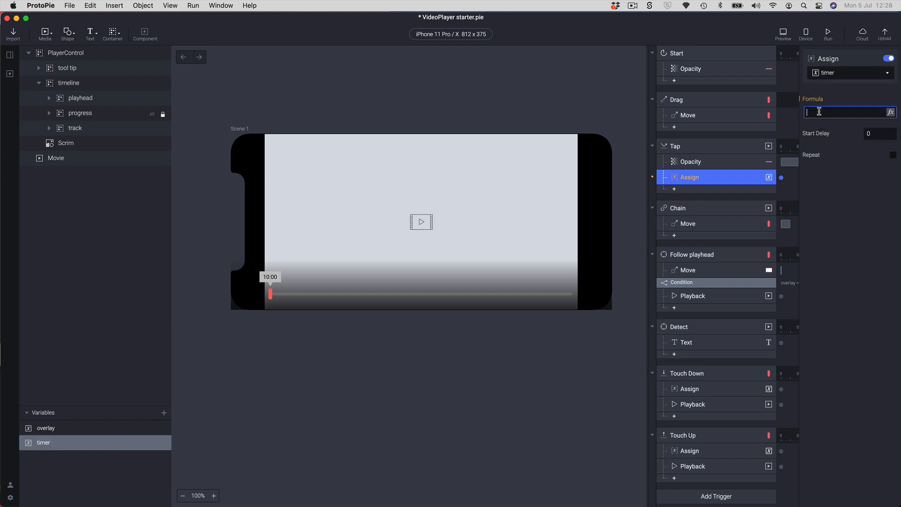
{"action": "left_click", "coordinate": [888, 117]}
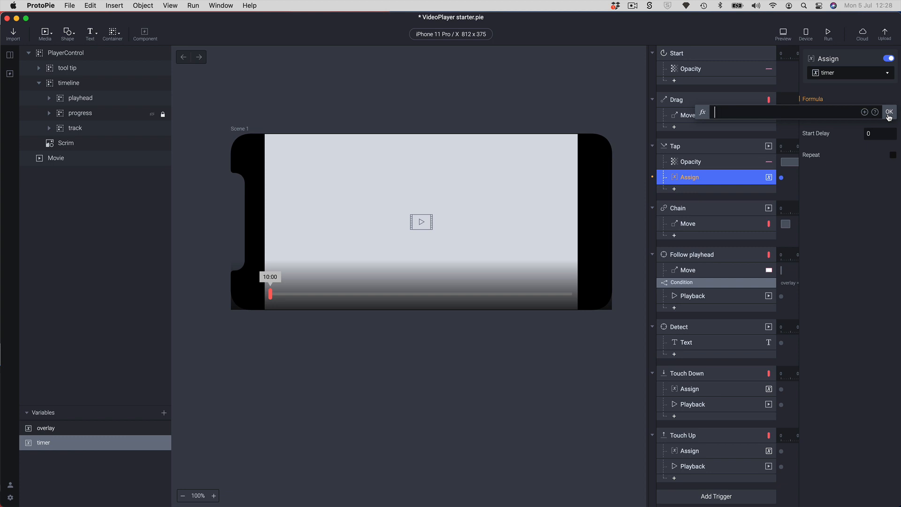
{"action": "left_click", "coordinate": [864, 112]}
{"action": "left_click", "coordinate": [745, 158]}
{"action": "type", "text": "+ 1"}
{"action": "left_click", "coordinate": [889, 112]}
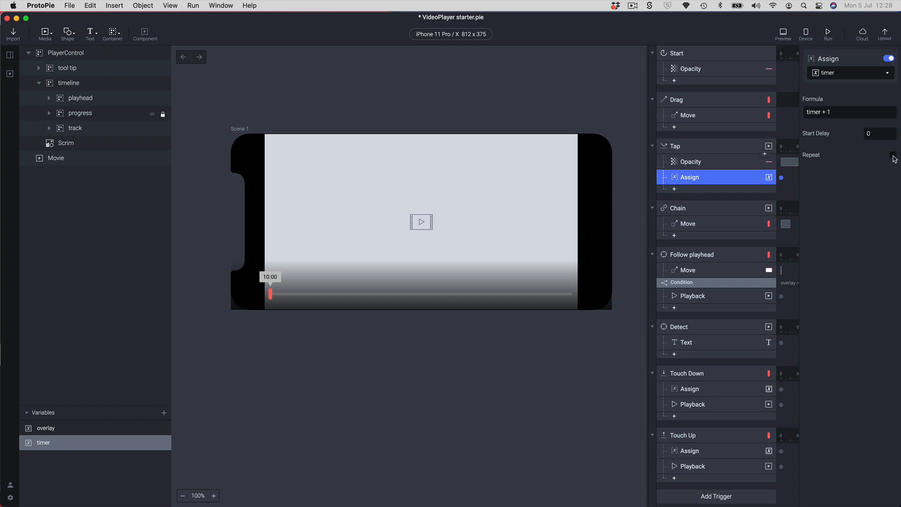
Make the Tap trigger's Assign response repeat infinitely at an interval of 1 second.
{"action": "left_click", "coordinate": [893, 156]}
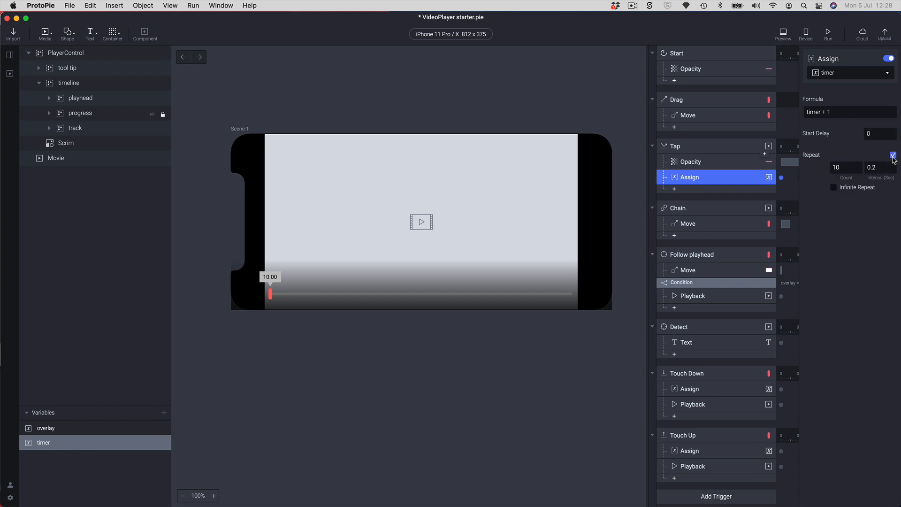
{"action": "left_click", "coordinate": [833, 188]}
{"action": "left_click", "coordinate": [871, 167]}
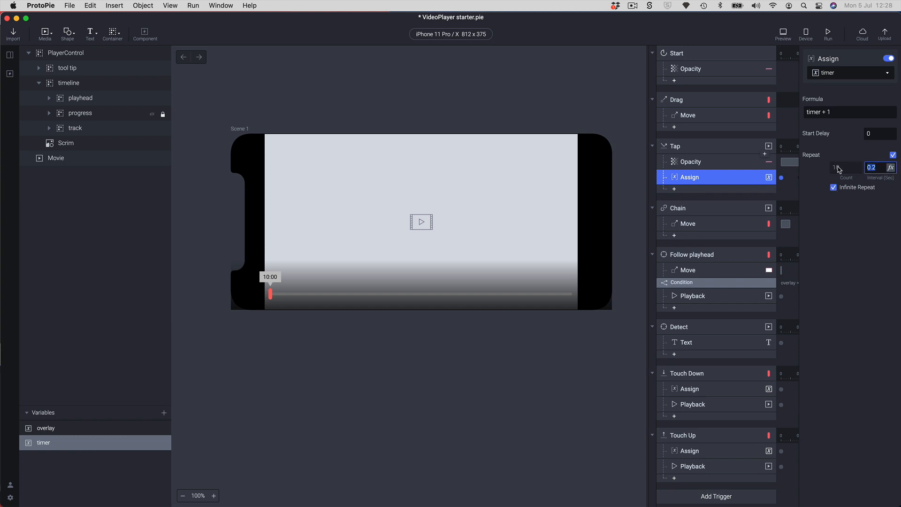
{"action": "type", "text": "1"}
{"action": "key", "text": "Return"}
Add a Stop response to the Touch Down trigger that targets the timer variable.
{"action": "left_click", "coordinate": [713, 376]}
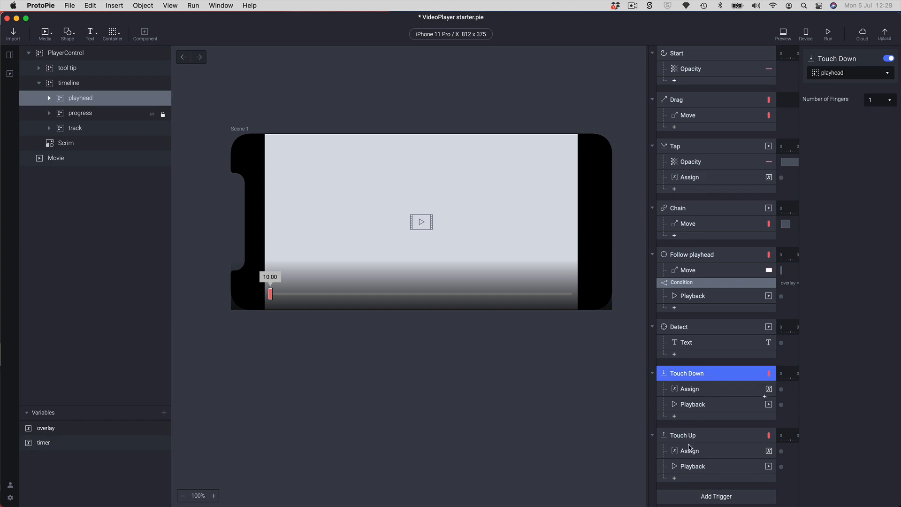
{"action": "left_click", "coordinate": [680, 417]}
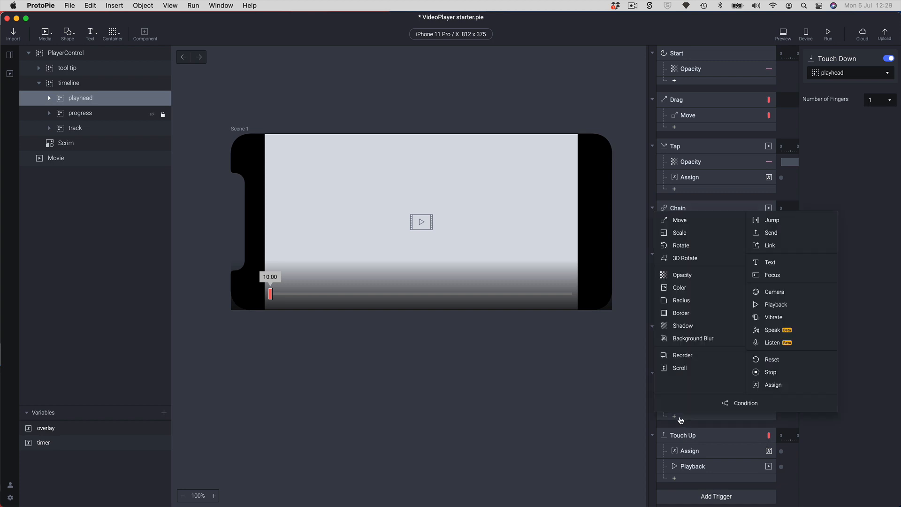
{"action": "left_click", "coordinate": [772, 373]}
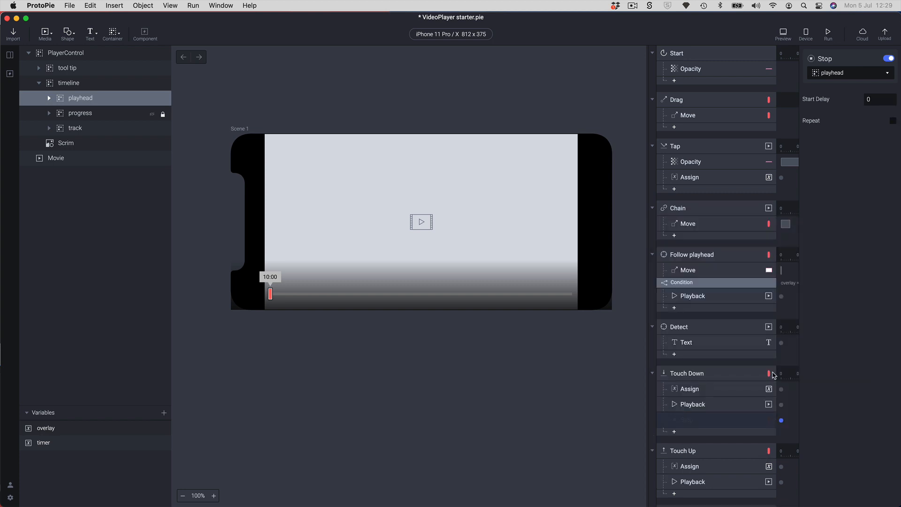
{"action": "left_click", "coordinate": [837, 75]}
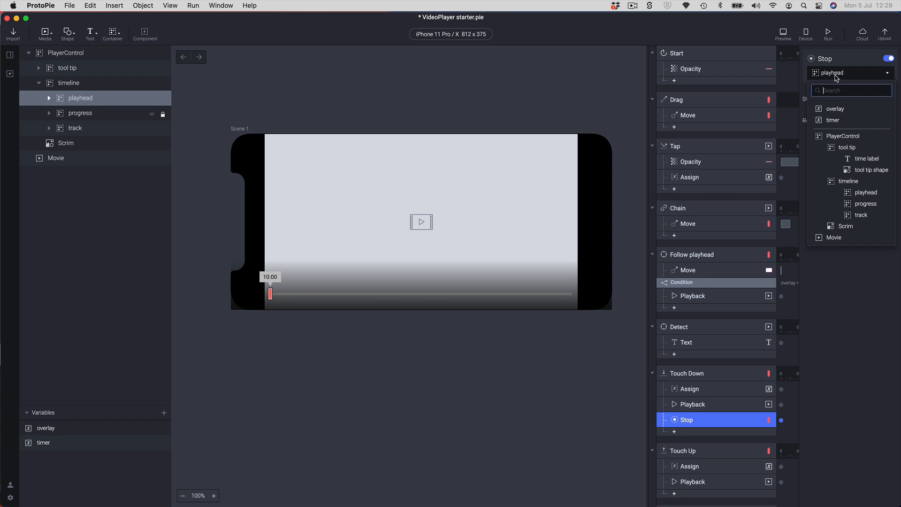
{"action": "left_click", "coordinate": [832, 121]}
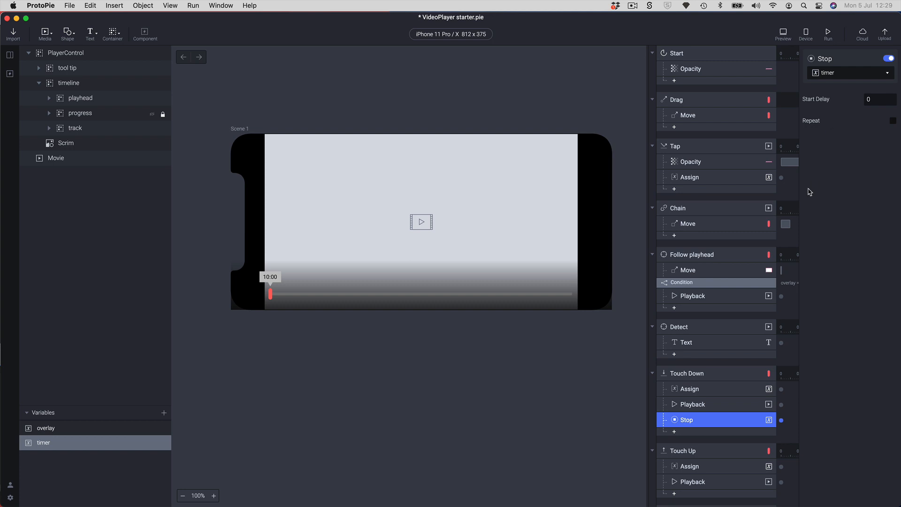
Add an Assign response to the Touch Down trigger that sets the timer variable to 0.
{"action": "left_click", "coordinate": [676, 432]}
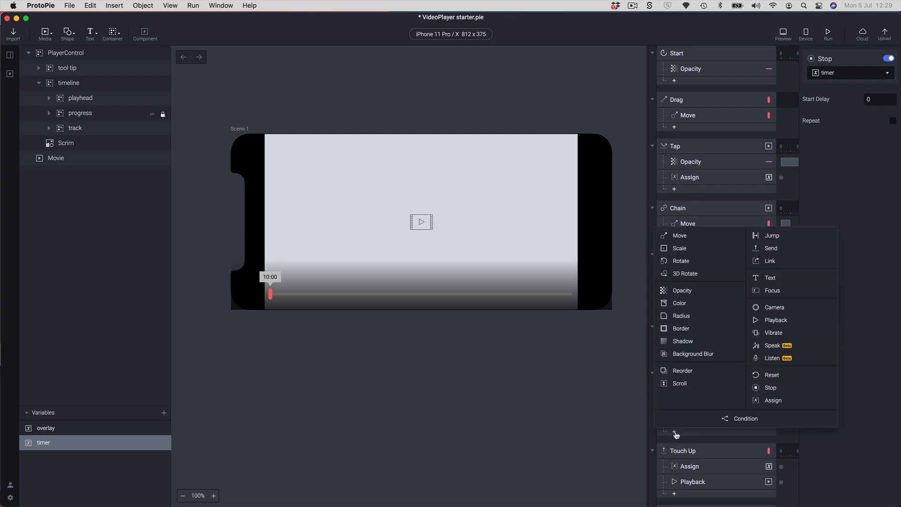
{"action": "left_click", "coordinate": [774, 400]}
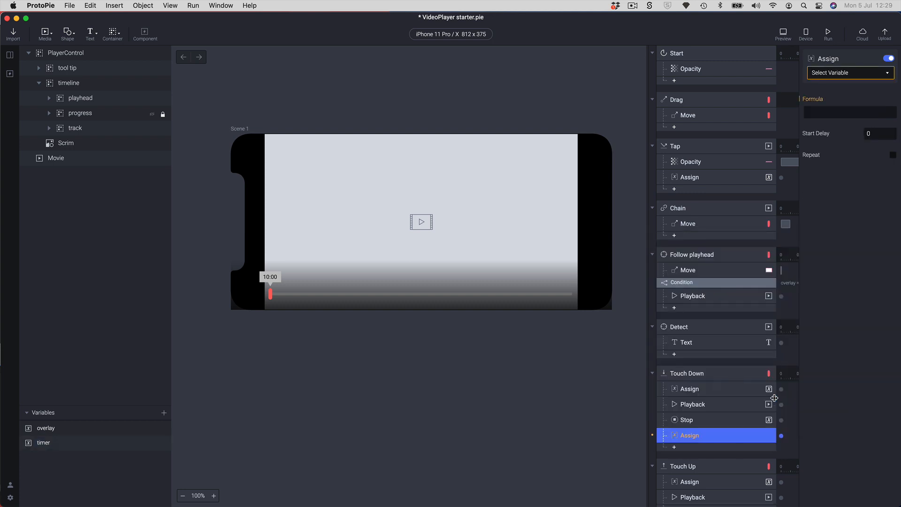
{"action": "left_click", "coordinate": [840, 73]}
{"action": "left_click", "coordinate": [833, 121]}
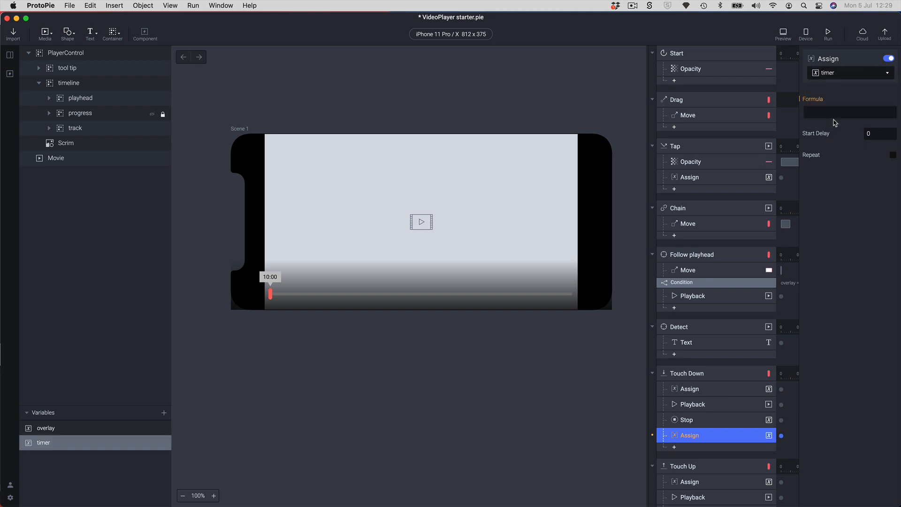
{"action": "left_click", "coordinate": [819, 112]}
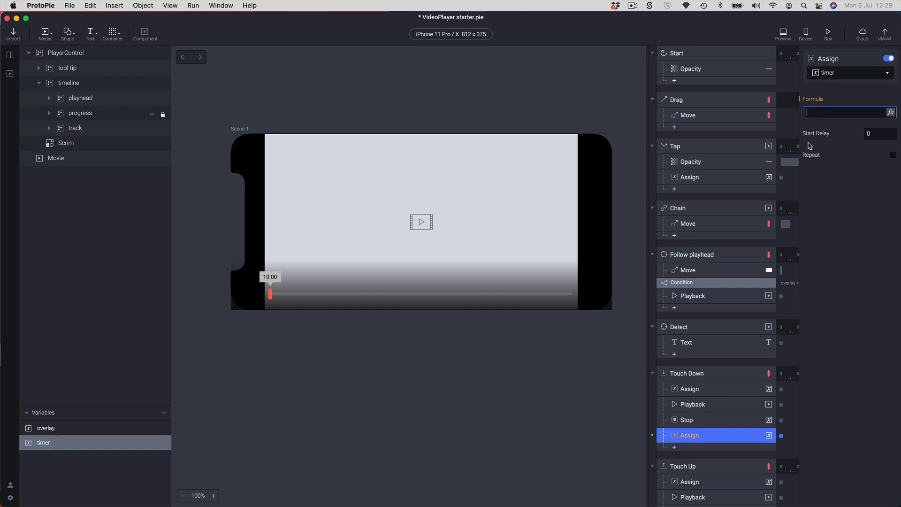
{"action": "type", "text": "0"}
{"action": "key", "text": "Return"}
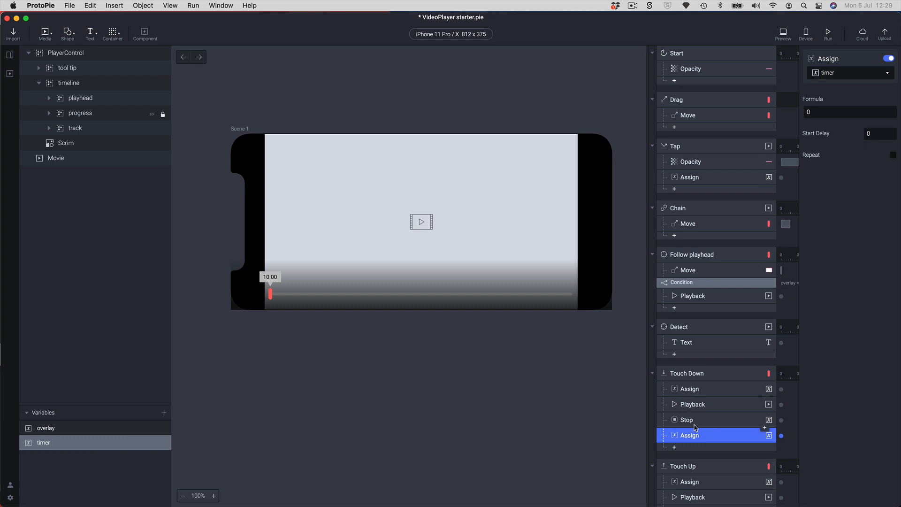
Add an Assign response to the Touch Up trigger that sets the timer variable with the formula timer + 1.
{"action": "scroll", "coordinate": [694, 428], "scroll_direction": "down", "scroll_amount": 3}
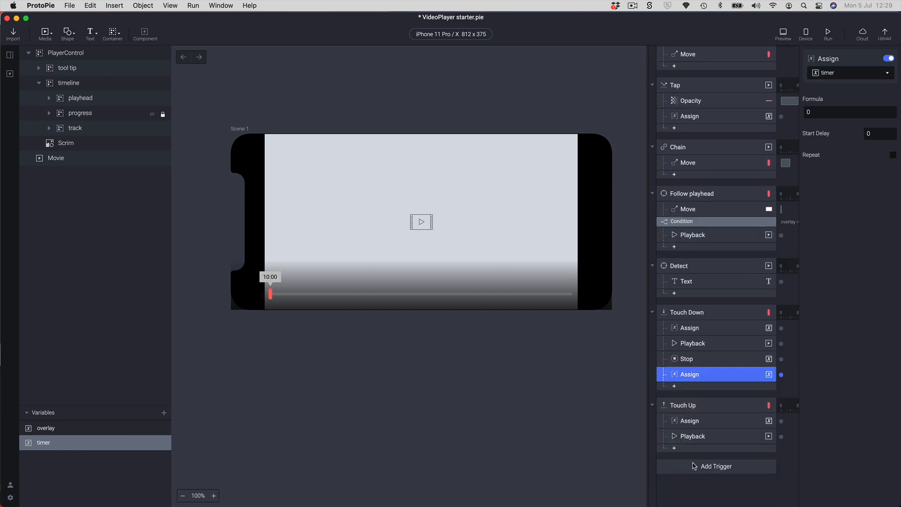
{"action": "left_click", "coordinate": [694, 411]}
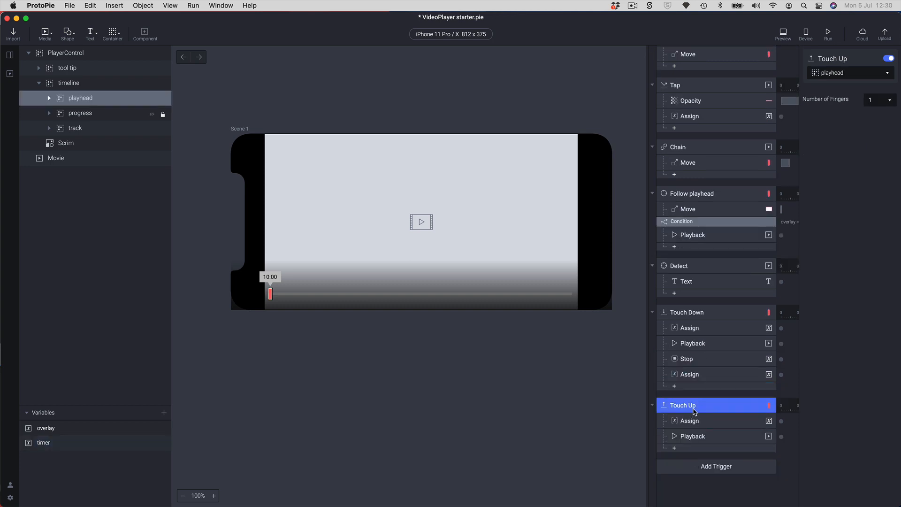
{"action": "left_click", "coordinate": [697, 449]}
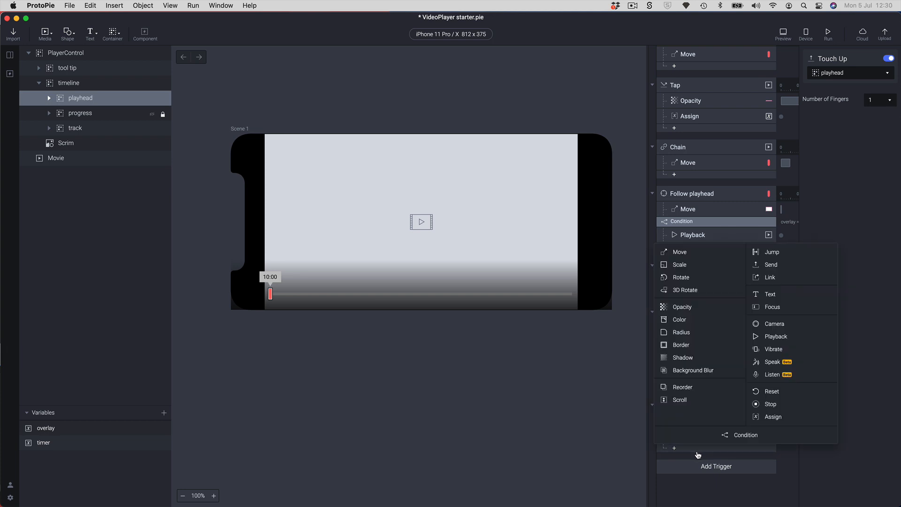
{"action": "left_click", "coordinate": [757, 417]}
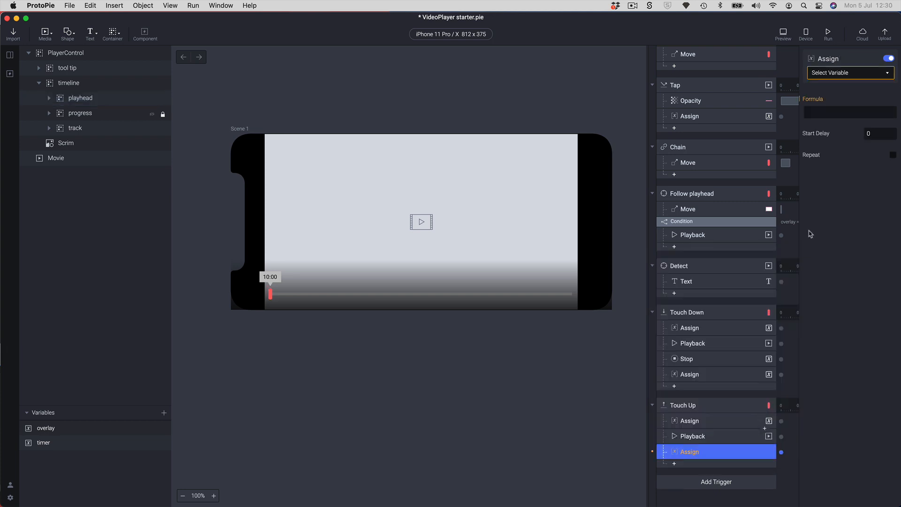
{"action": "left_click", "coordinate": [831, 75]}
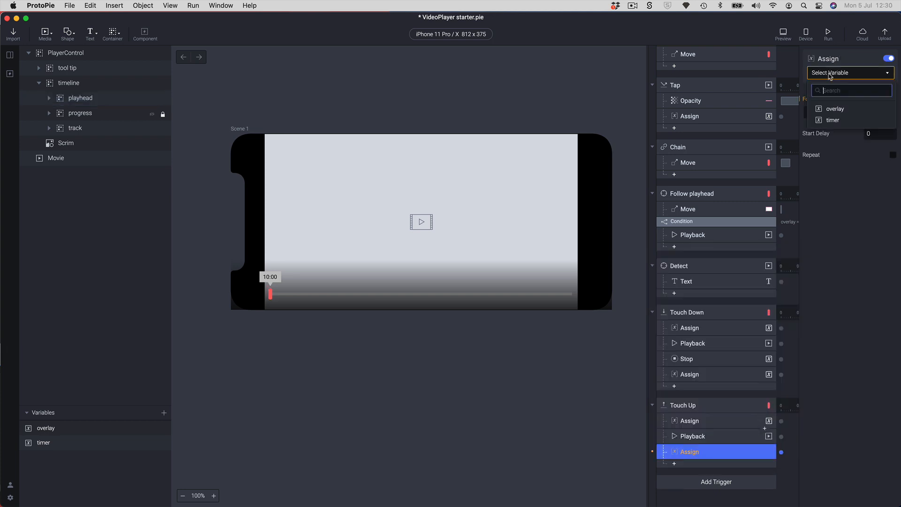
{"action": "left_click", "coordinate": [832, 120]}
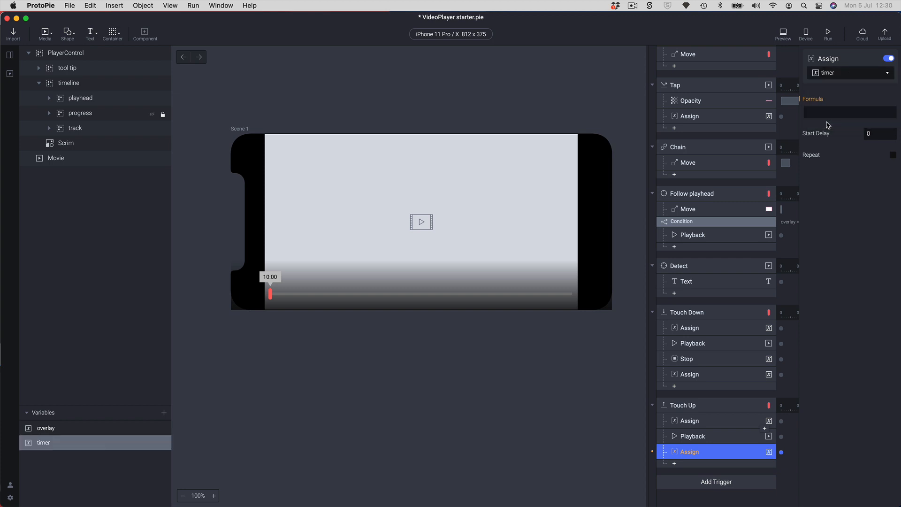
{"action": "left_click", "coordinate": [893, 117]}
{"action": "left_click", "coordinate": [864, 112]}
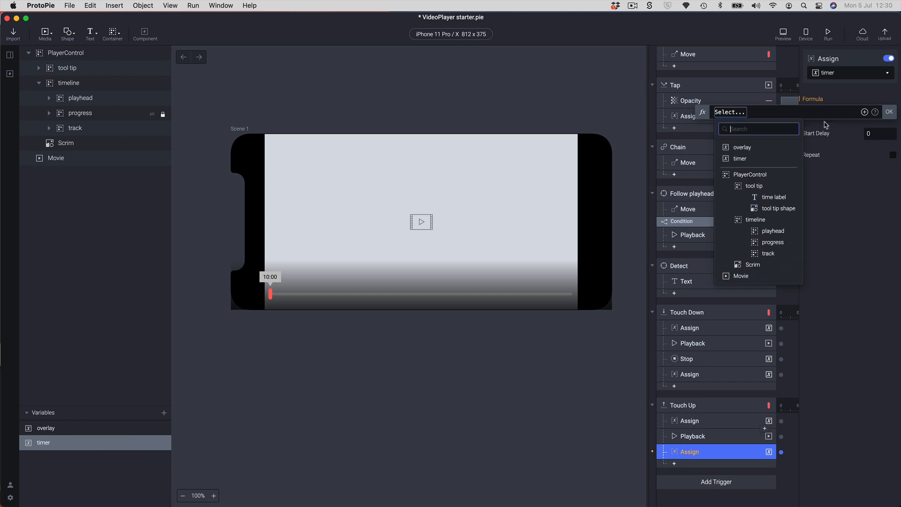
{"action": "left_click", "coordinate": [750, 159]}
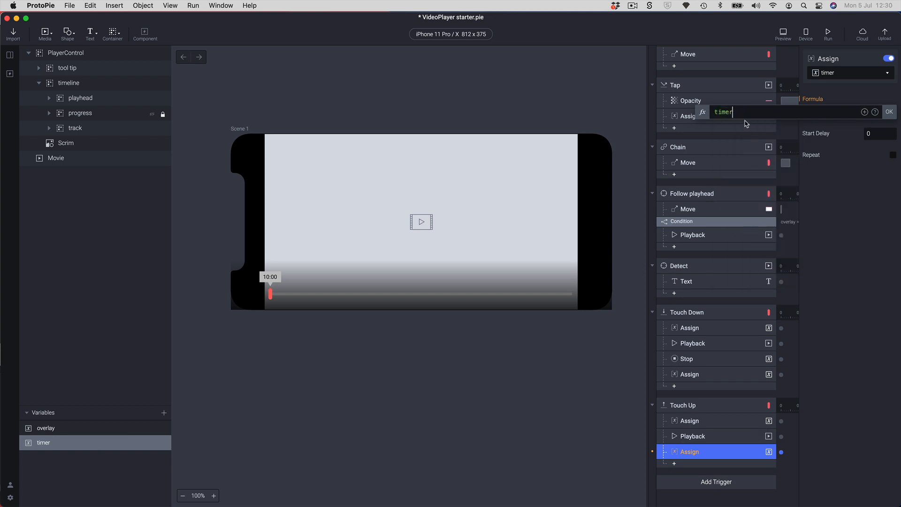
{"action": "type", "text": "+ 1"}
{"action": "left_click", "coordinate": [890, 112]}
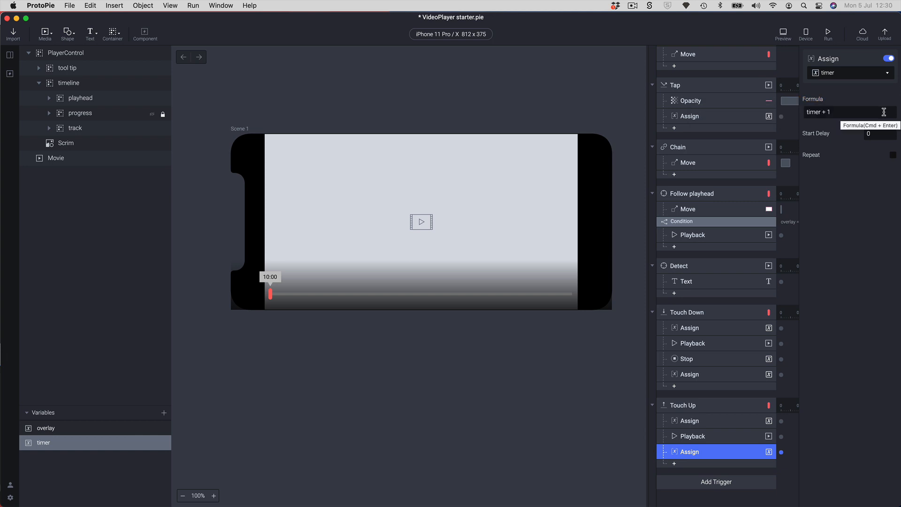
Make the Touch Up trigger's timer Assign response repeat infinitely at an interval of 1 second.
{"action": "left_click", "coordinate": [893, 155]}
{"action": "left_click", "coordinate": [876, 169]}
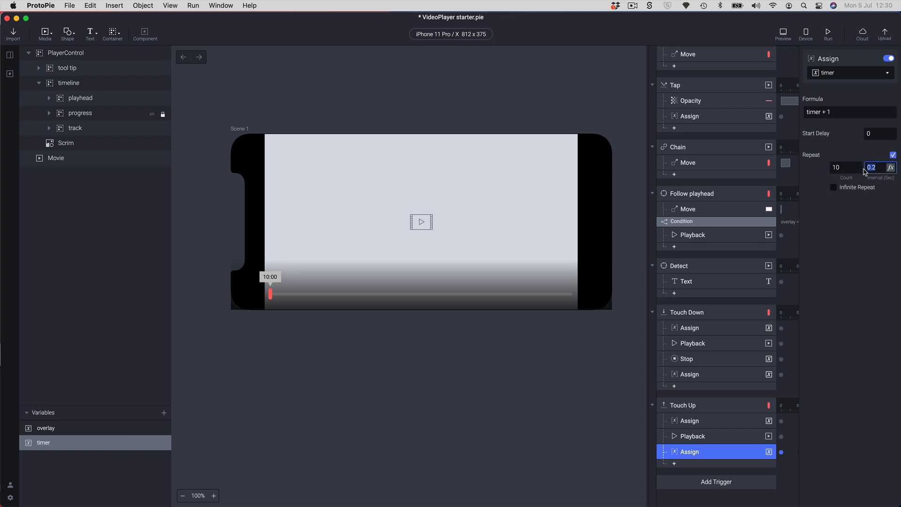
{"action": "type", "text": "1"}
{"action": "key", "text": "Return"}
{"action": "left_click", "coordinate": [834, 187]}
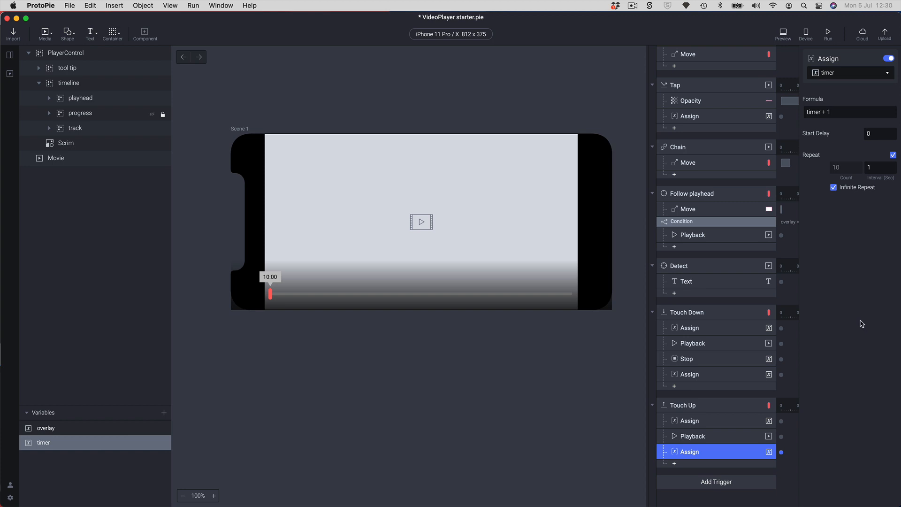
Add a Detect trigger that monitors the timer variable.
{"action": "scroll", "coordinate": [689, 387], "scroll_direction": "down", "scroll_amount": 3}
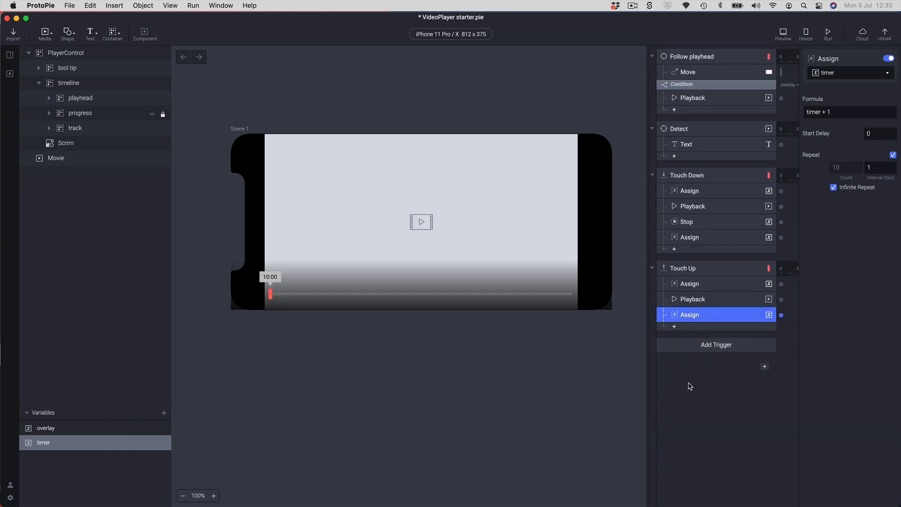
{"action": "left_click", "coordinate": [700, 346]}
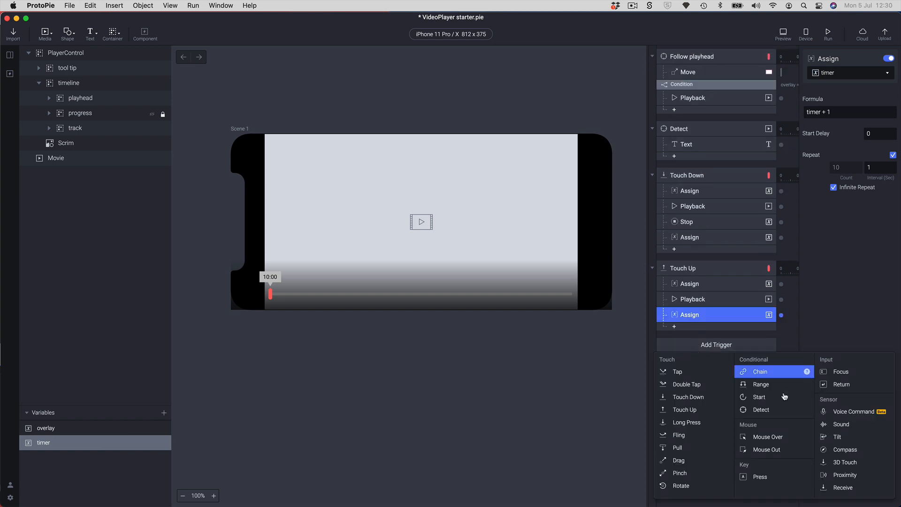
{"action": "left_click", "coordinate": [774, 413]}
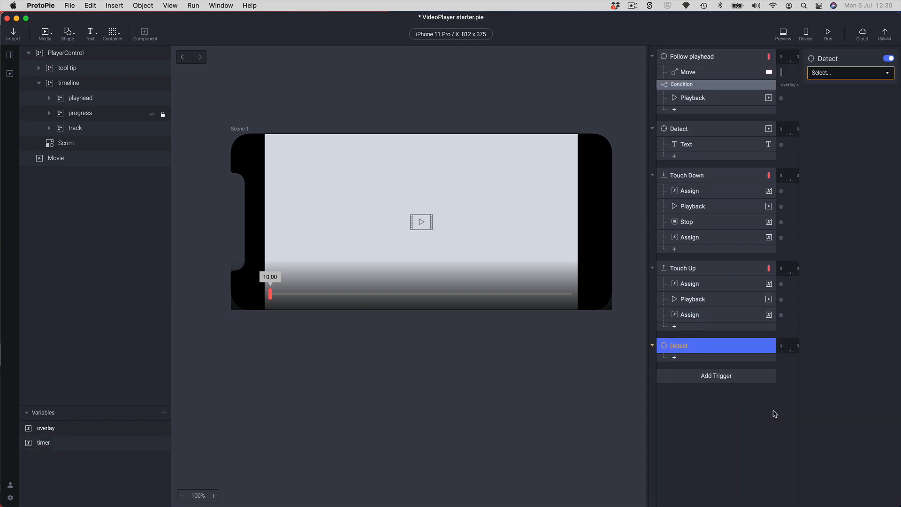
{"action": "left_click", "coordinate": [829, 73]}
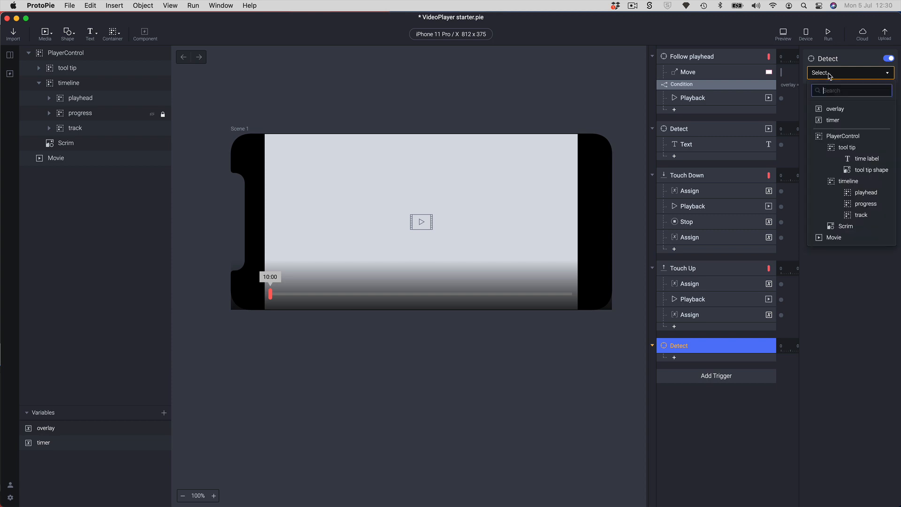
{"action": "left_click", "coordinate": [832, 123]}
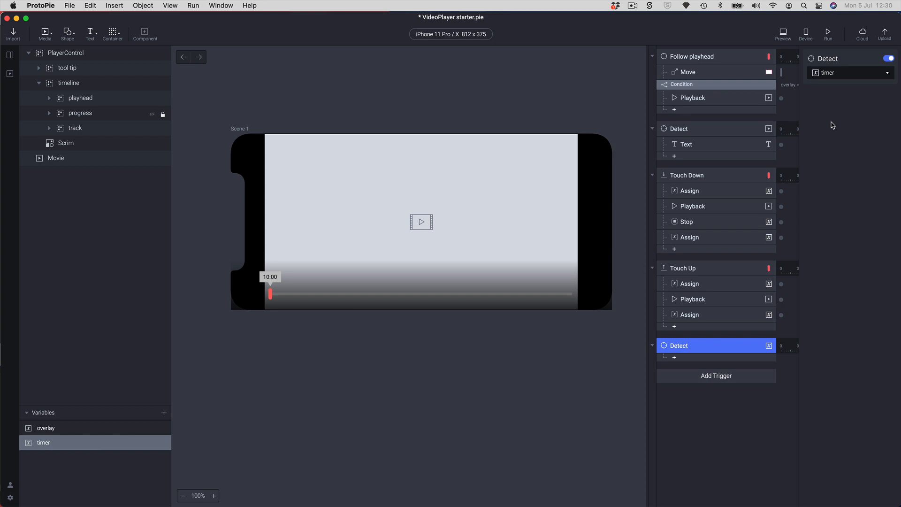
Add a condition to the timer Detect trigger that requires the timer variable to equal 3.
{"action": "left_click", "coordinate": [674, 357]}
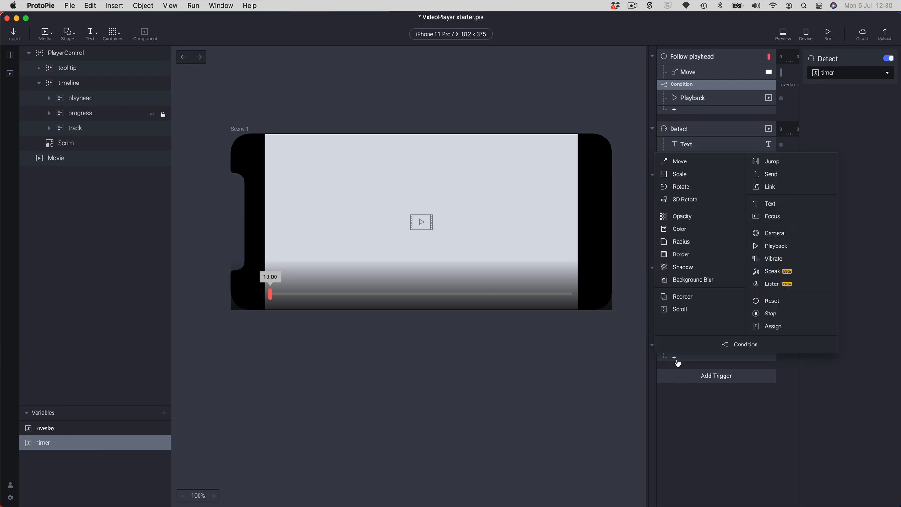
{"action": "left_click", "coordinate": [759, 345]}
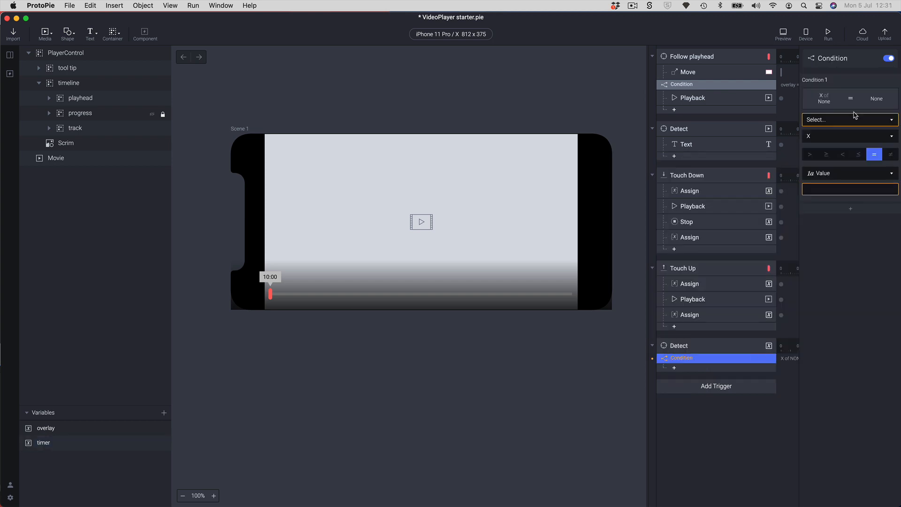
{"action": "left_click", "coordinate": [824, 123]}
{"action": "left_click", "coordinate": [828, 183]}
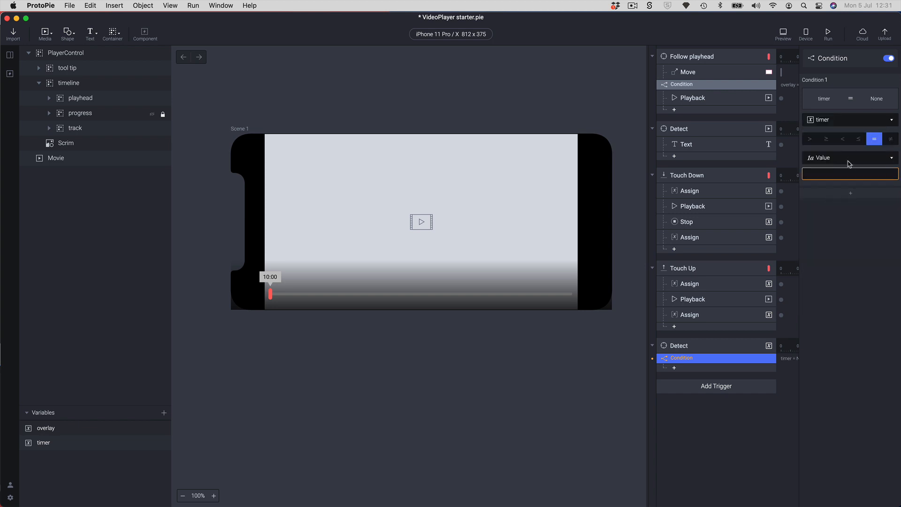
{"action": "left_click", "coordinate": [821, 175]}
{"action": "type", "text": "3"}
{"action": "key", "text": "Return"}
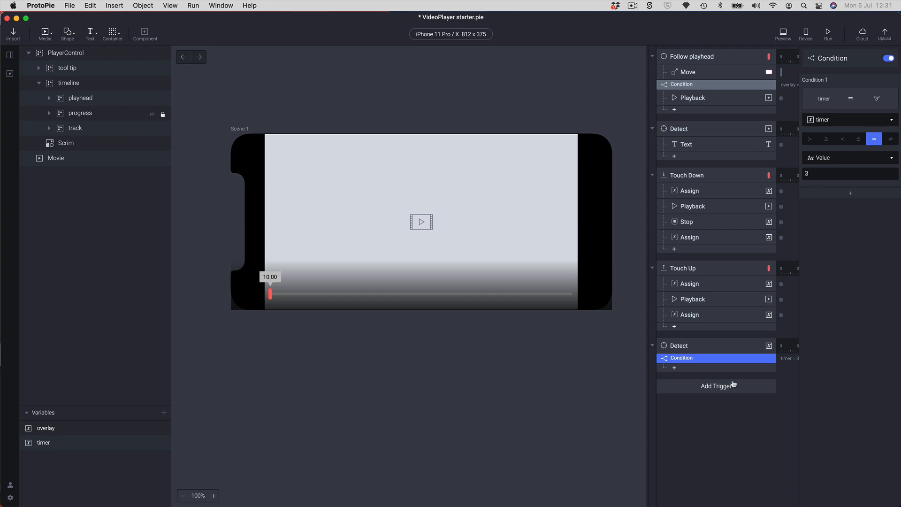
Add a Stop response for the timer variable under the timer = 3 condition.
{"action": "left_click", "coordinate": [682, 369]}
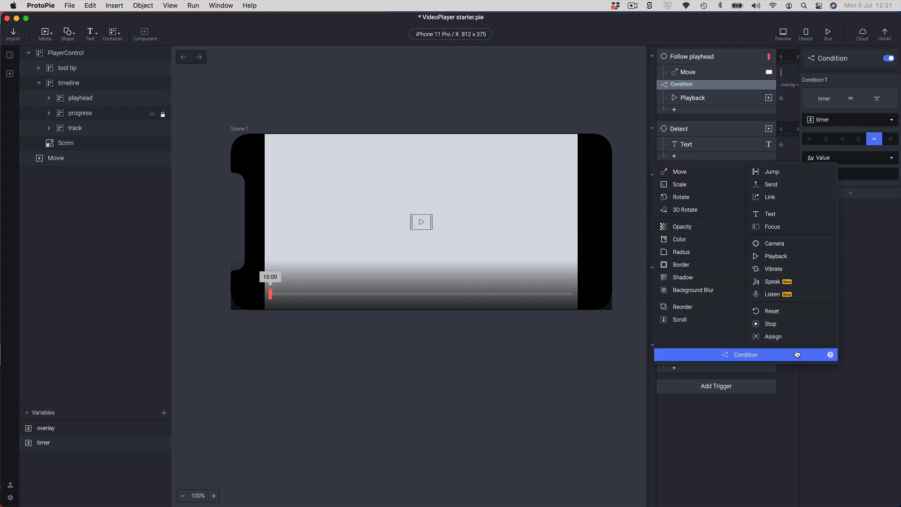
{"action": "left_click", "coordinate": [783, 324]}
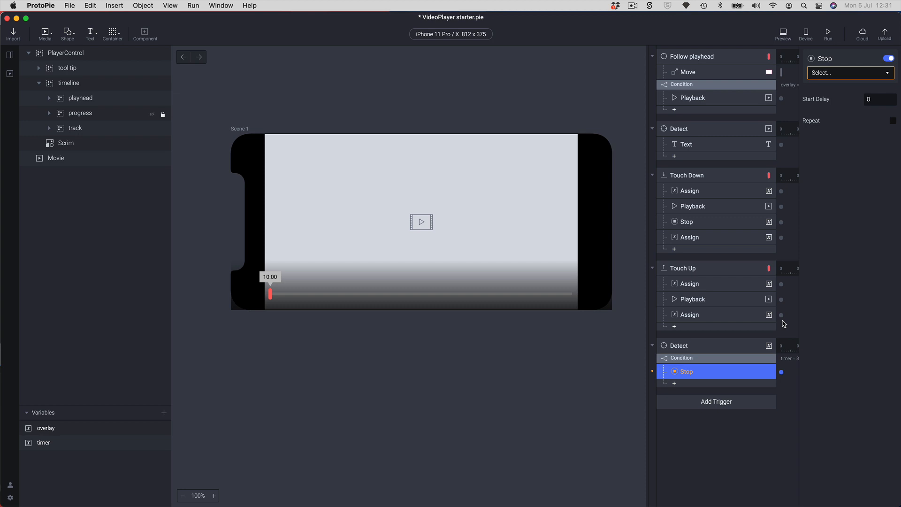
{"action": "left_click", "coordinate": [824, 74]}
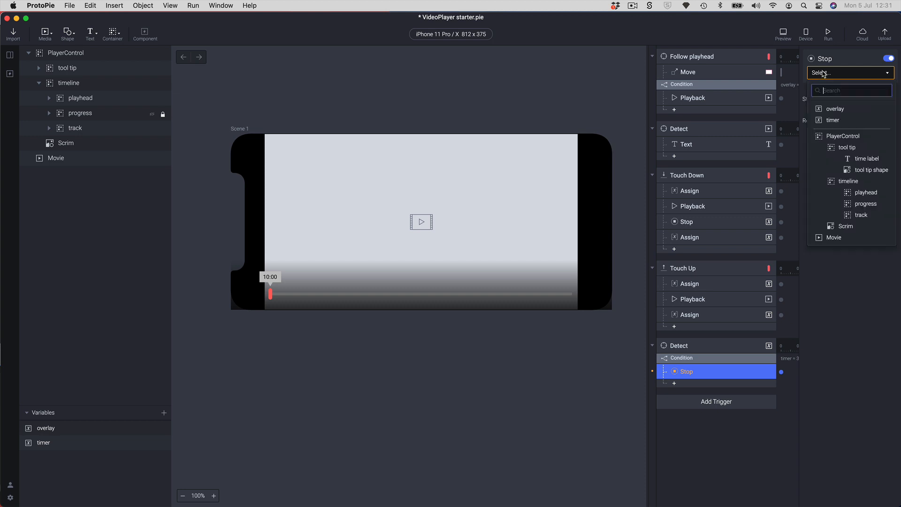
{"action": "left_click", "coordinate": [824, 121]}
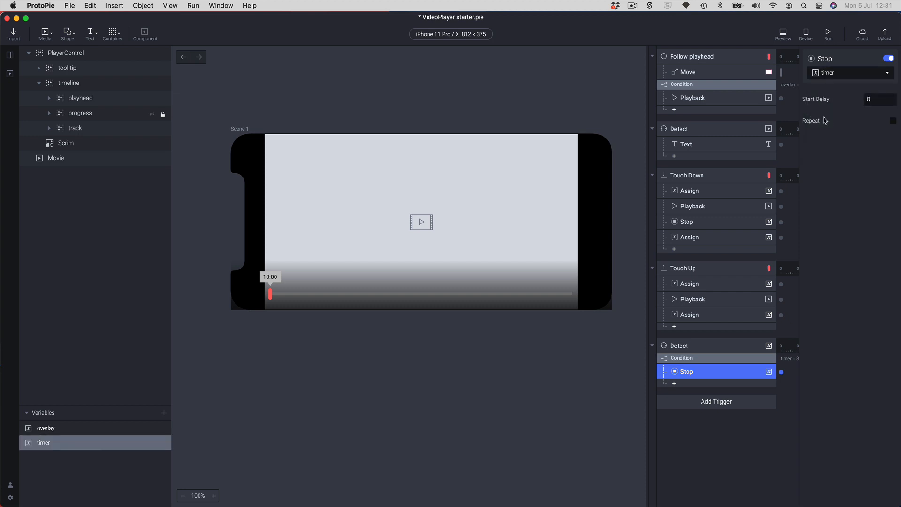
Add an Opacity response under the timer condition that fades PlayerControl to 0 with a duration of 1 second.
{"action": "left_click", "coordinate": [680, 384]}
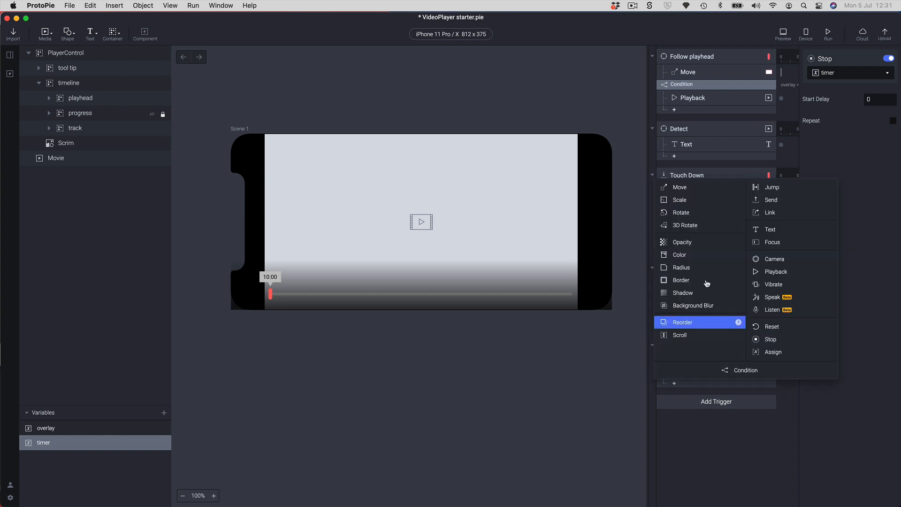
{"action": "left_click", "coordinate": [691, 243]}
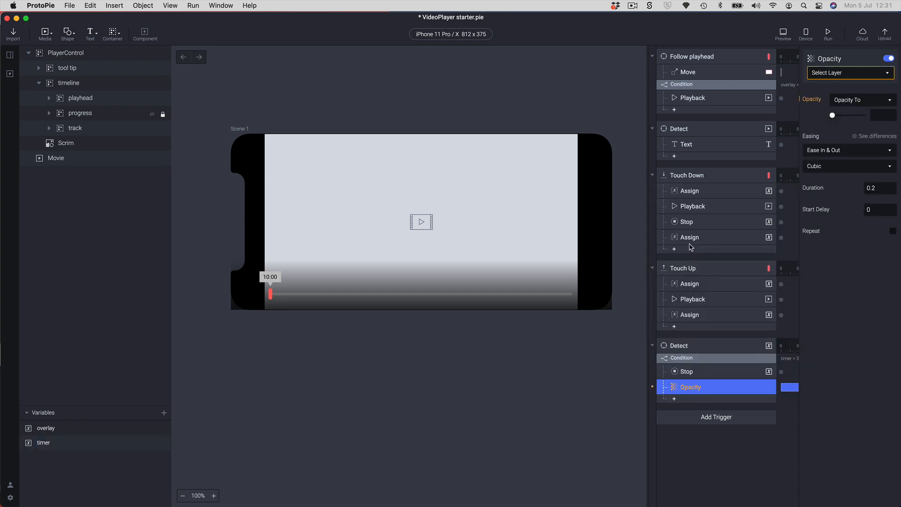
{"action": "left_click", "coordinate": [823, 75]}
{"action": "left_click", "coordinate": [828, 109]}
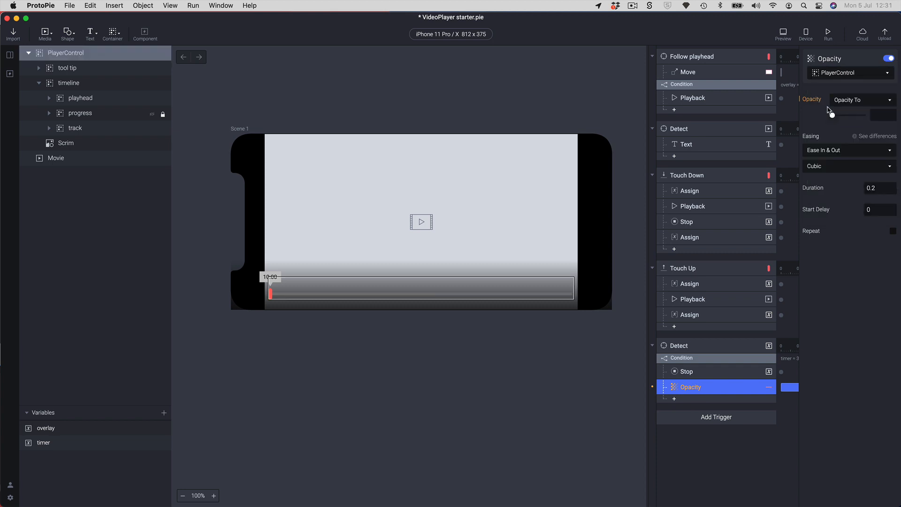
{"action": "left_click", "coordinate": [836, 115]}
{"action": "left_click_drag", "start_coordinate": [837, 115], "coordinate": [830, 116]}
{"action": "left_click", "coordinate": [881, 189]}
{"action": "key", "text": "BackSpace"}
{"action": "key", "text": "BackSpace"}
{"action": "key", "text": "BackSpace"}
{"action": "type", "text": "1"}
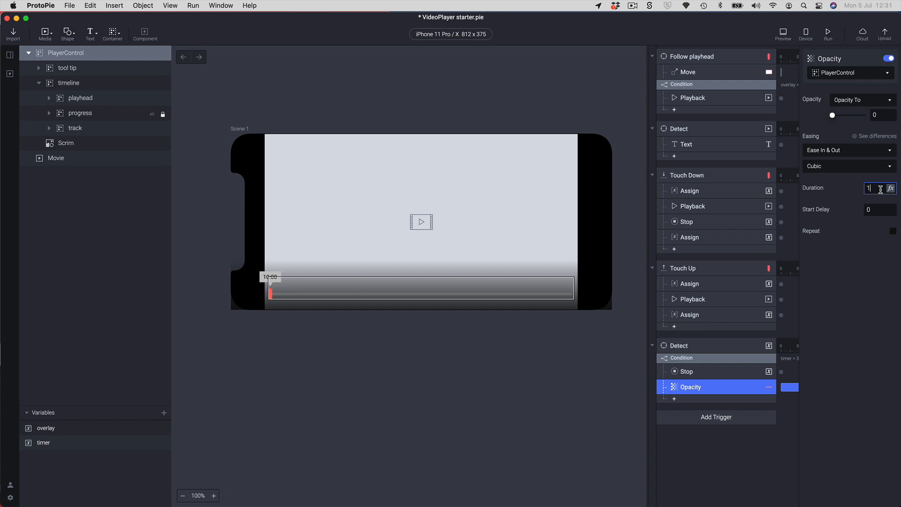
{"action": "key", "text": "Return"}
Add an Assign response under the timer condition that sets the timer variable to 0.
{"action": "left_click", "coordinate": [676, 399]}
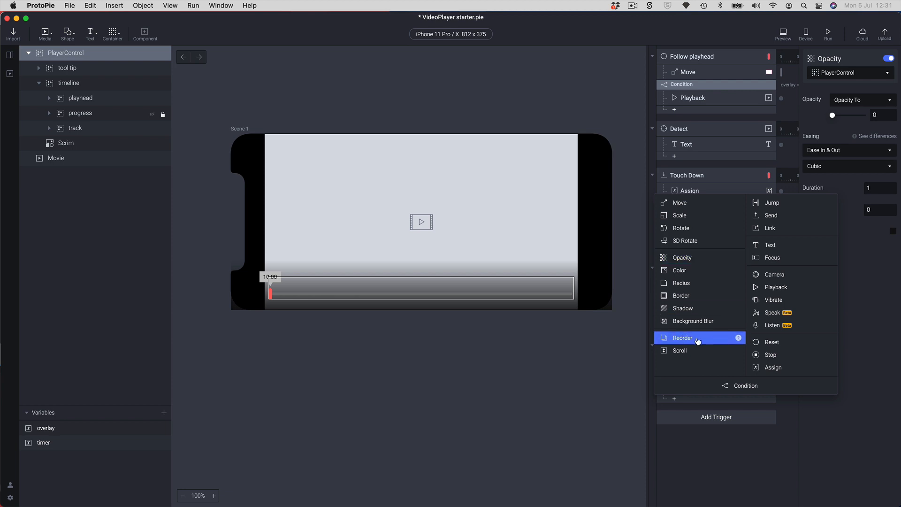
{"action": "left_click", "coordinate": [754, 366]}
{"action": "left_click", "coordinate": [826, 74]}
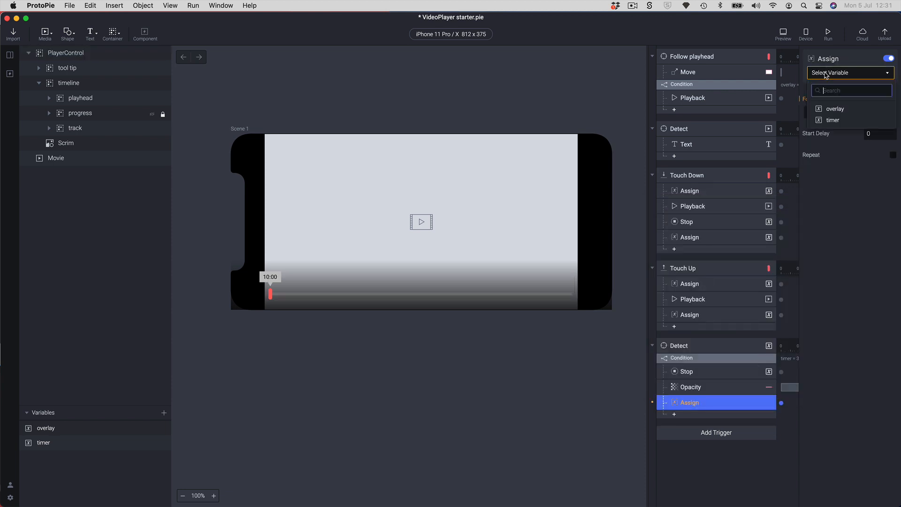
{"action": "left_click", "coordinate": [824, 121]}
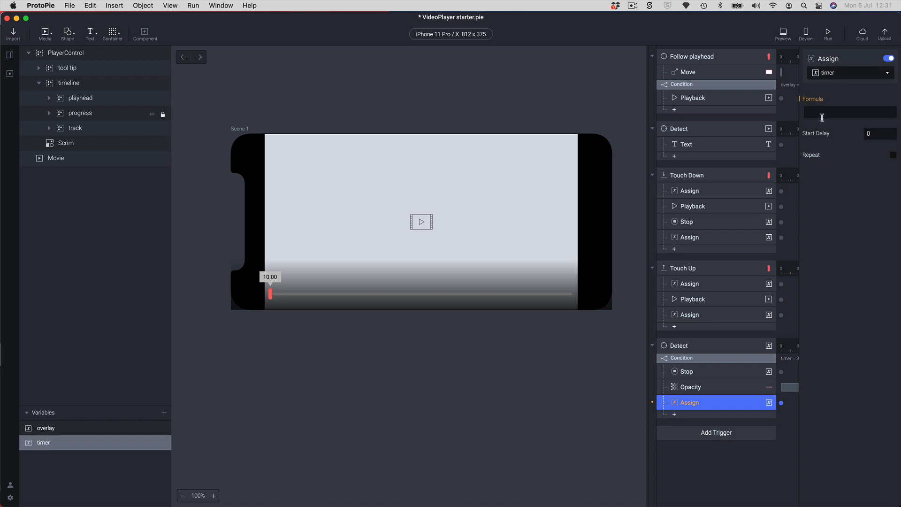
{"action": "left_click", "coordinate": [818, 113]}
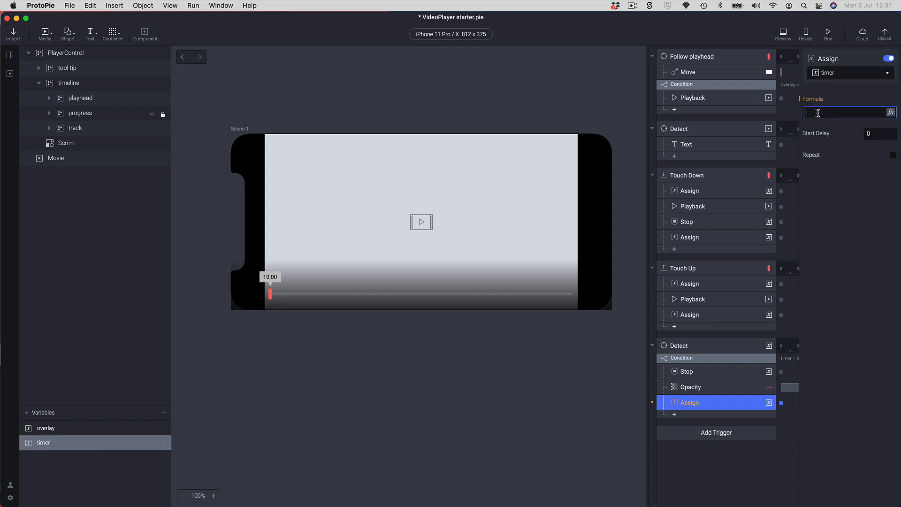
{"action": "left_click", "coordinate": [891, 114]}
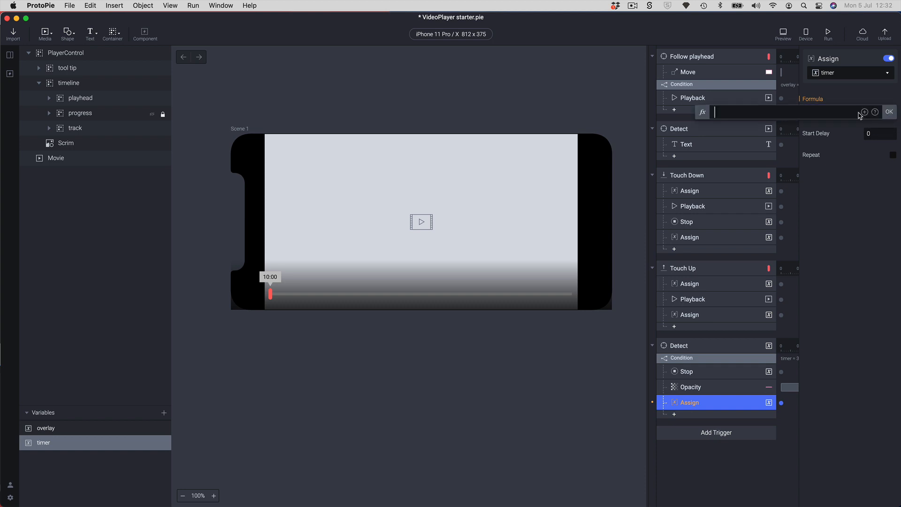
{"action": "left_click", "coordinate": [839, 205]}
{"action": "left_click", "coordinate": [814, 115]}
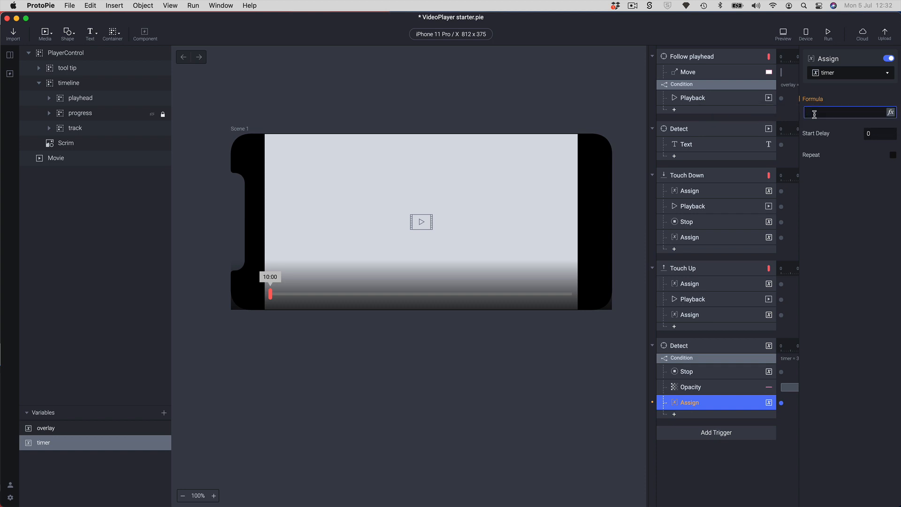
{"action": "type", "text": "0"}
{"action": "key", "text": "Return"}
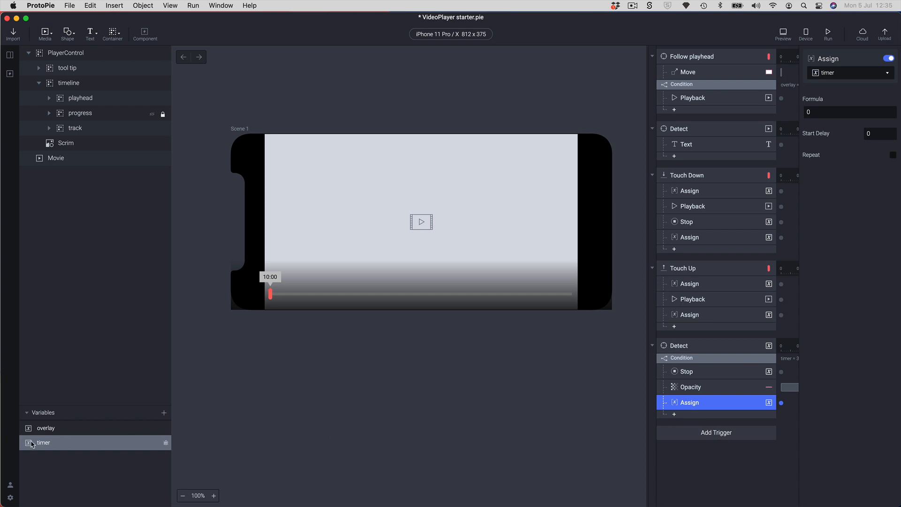
Show the timer variable's value on the scene and preview the prototype, scrubbing the playhead forward along the timeline.
{"action": "left_click", "coordinate": [57, 444]}
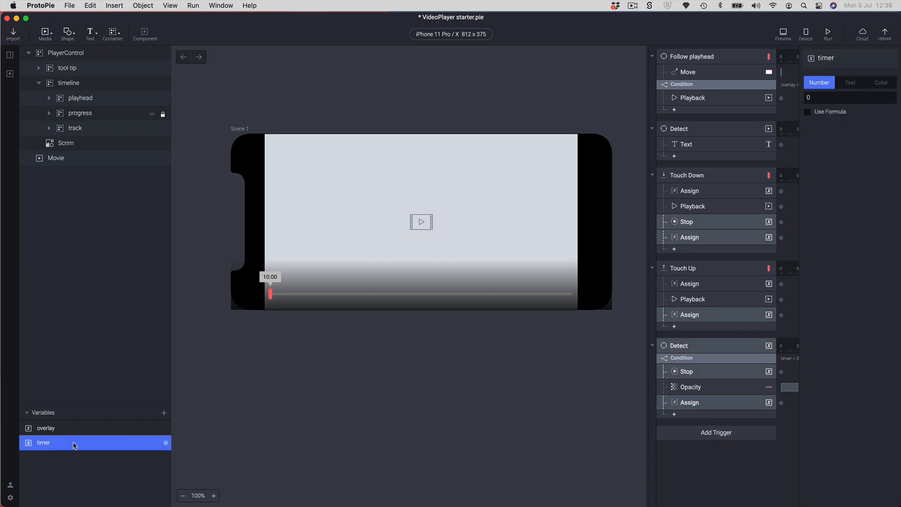
{"action": "left_click", "coordinate": [165, 444]}
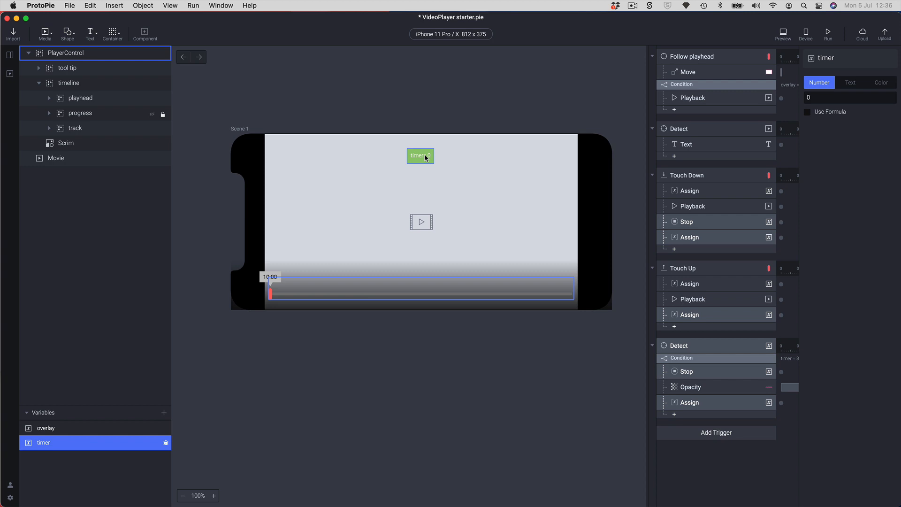
{"action": "left_click", "coordinate": [788, 36]}
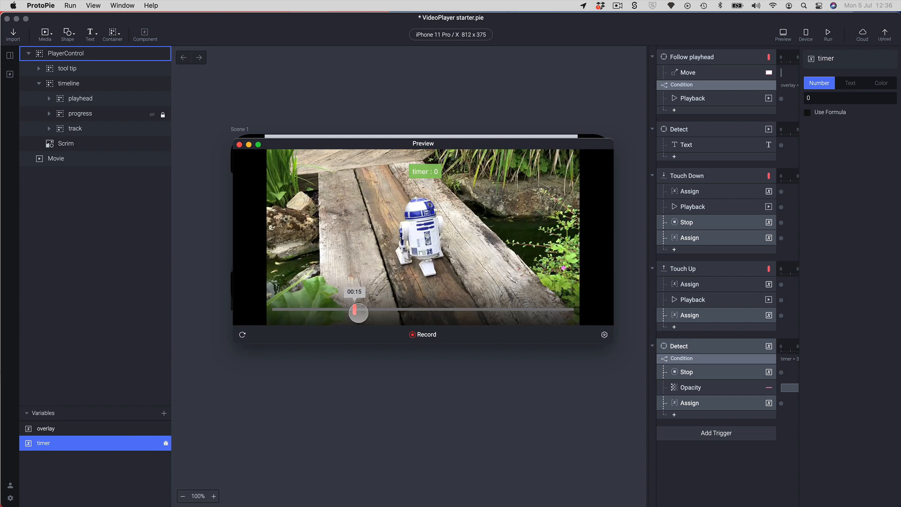
{"action": "left_click_drag", "start_coordinate": [358, 312], "coordinate": [391, 307]}
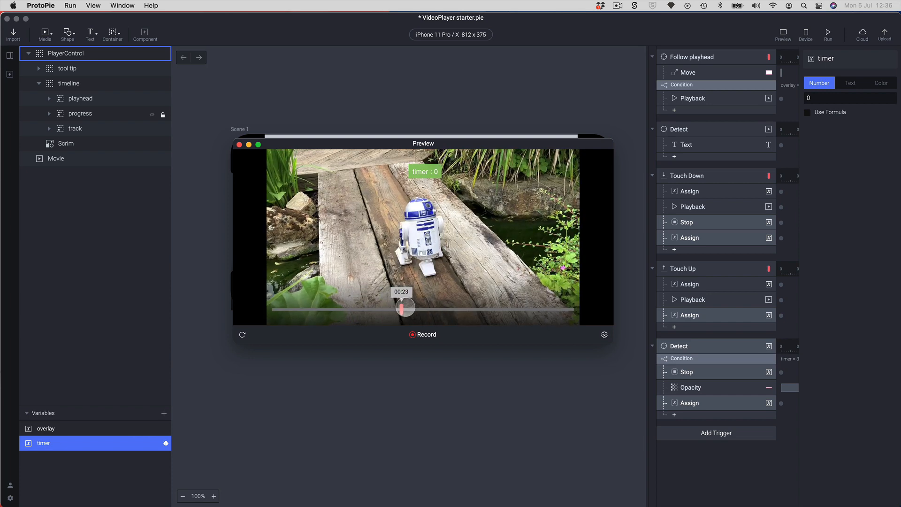